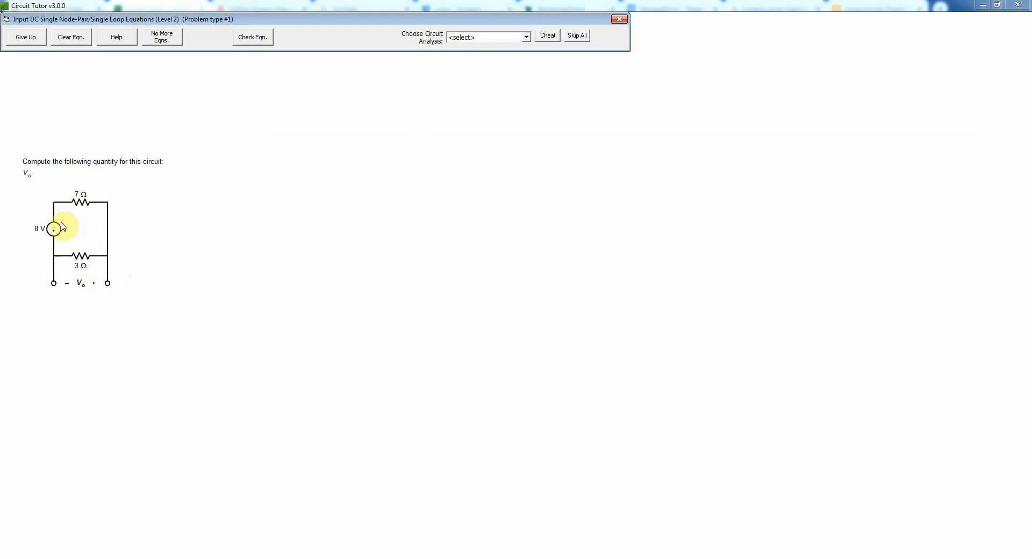
Step: Try to choose Single Node-Pair as the circuit analysis for the Vo problem
left_click(526, 37)
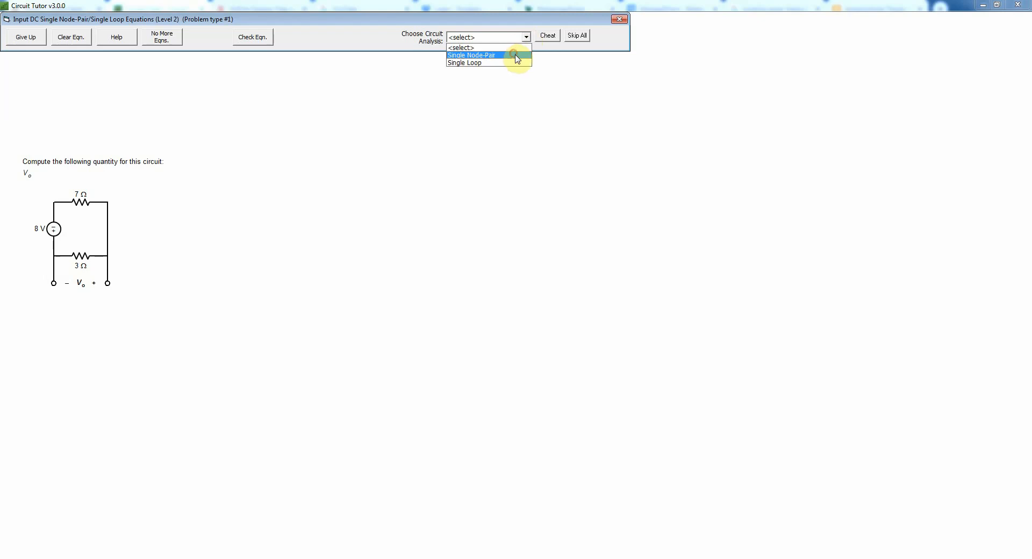
left_click(517, 55)
left_click(618, 321)
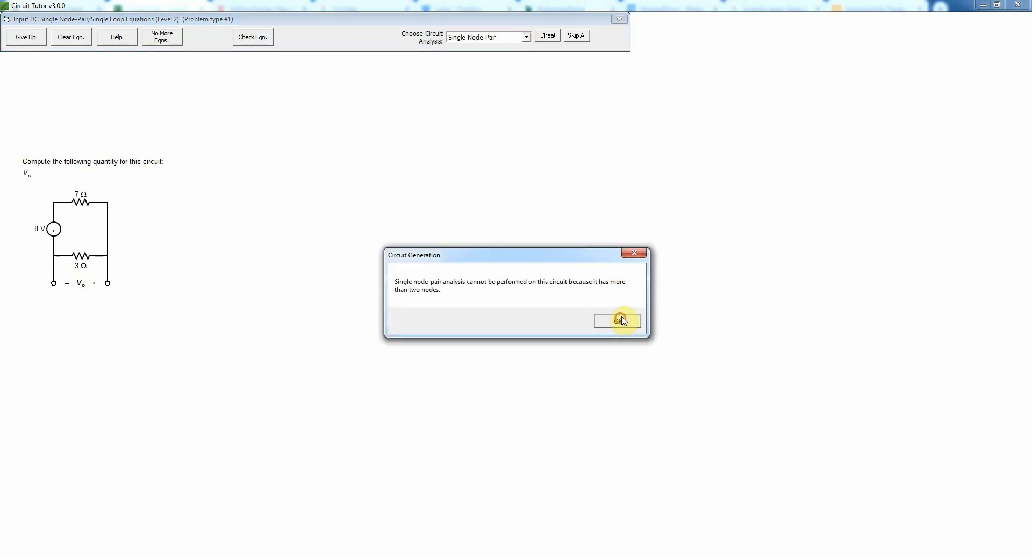
Step: Choose Single Loop as the circuit analysis for the Vo problem
left_click(526, 37)
left_click(505, 63)
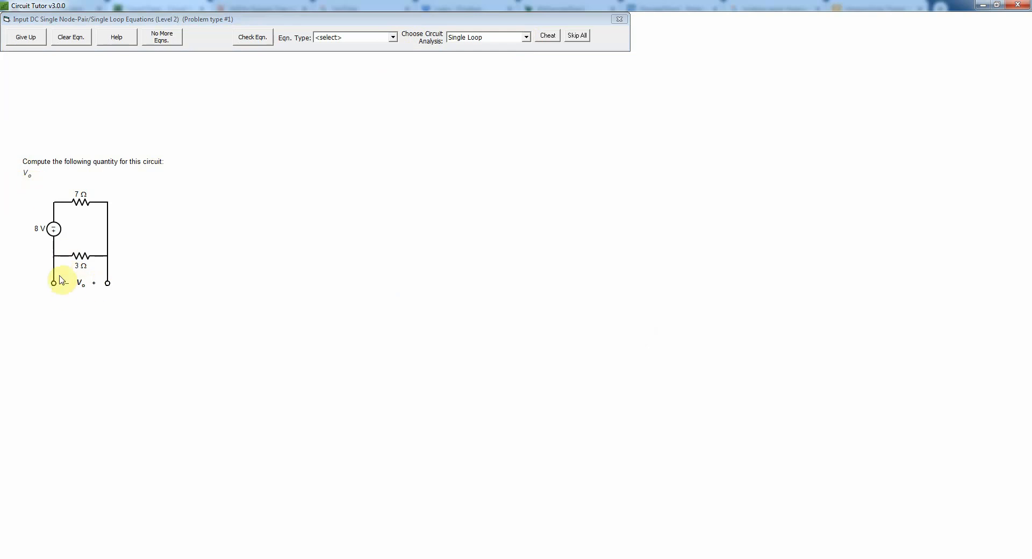
Step: Begin a Sought Branch Voltage equation with the Vo term and the equals sign
left_click(394, 40)
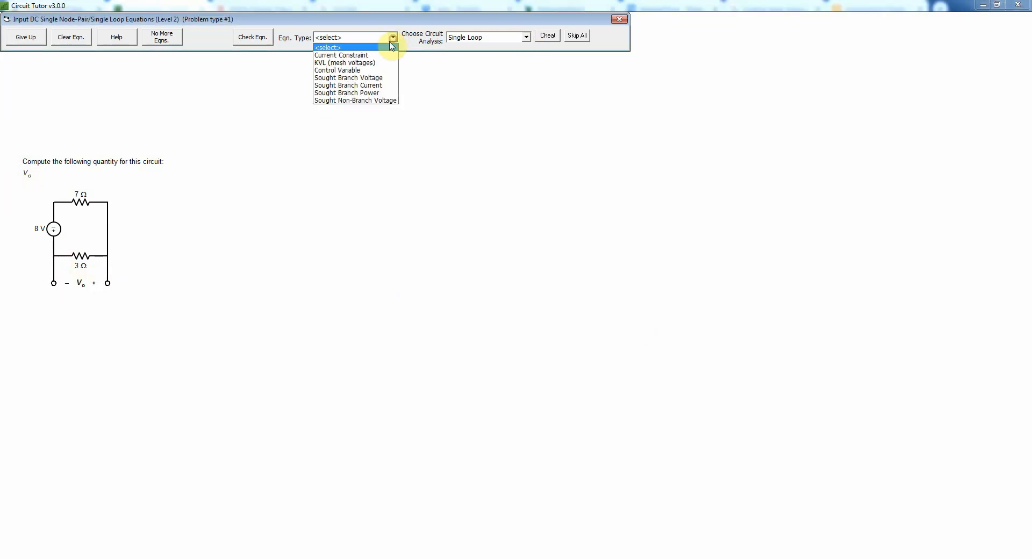
left_click(369, 80)
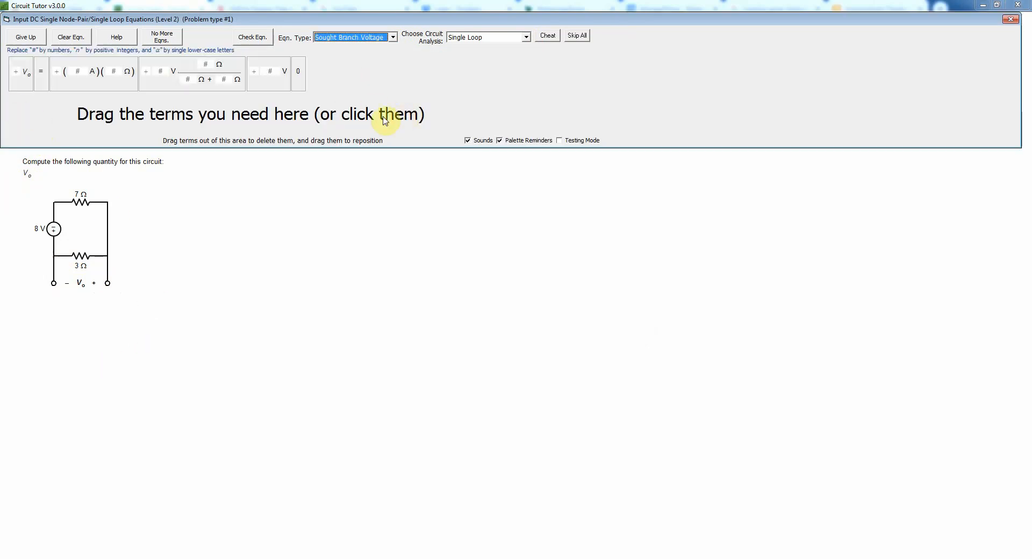
left_click(20, 81)
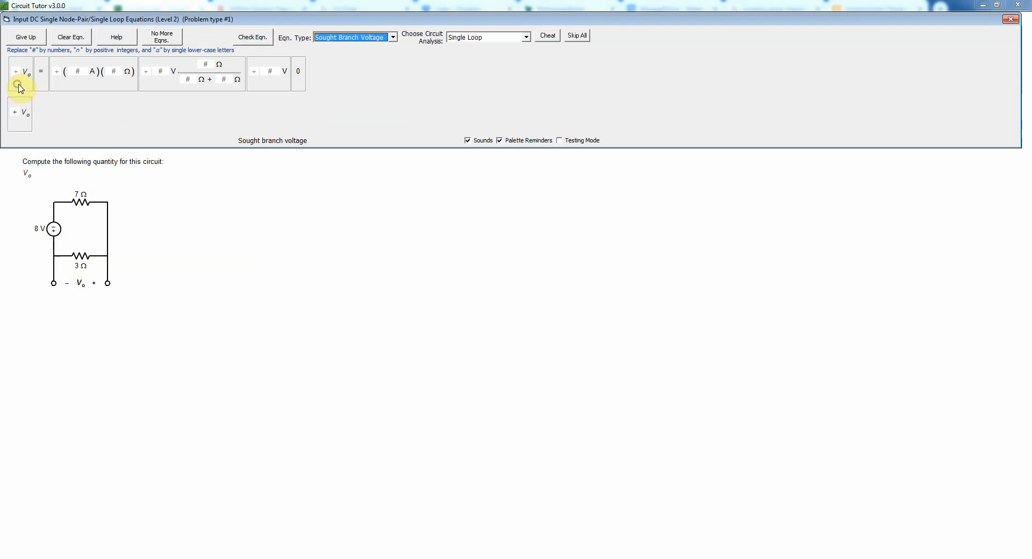
left_click(41, 83)
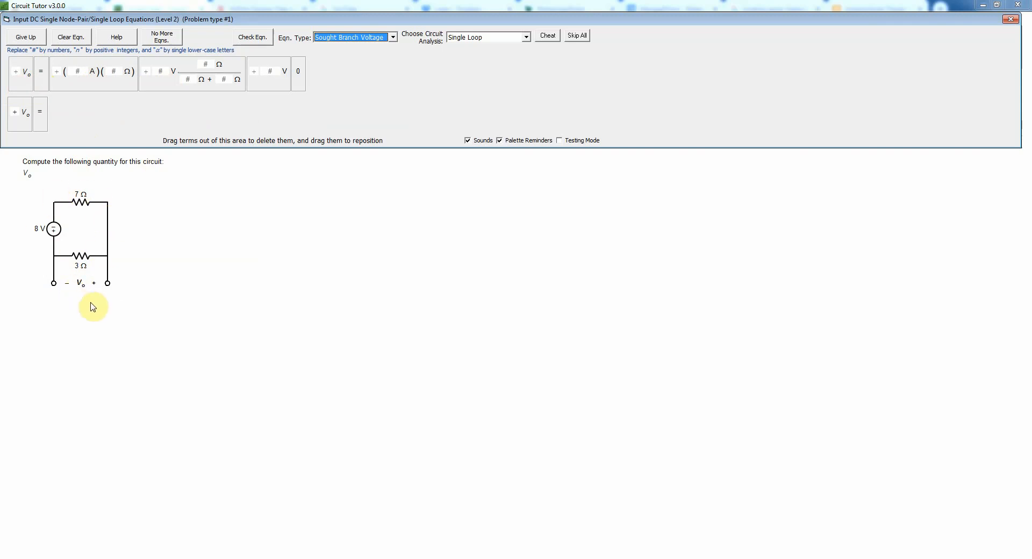
Step: Try to switch the equation type to KVL (mesh voltages)
left_click(394, 37)
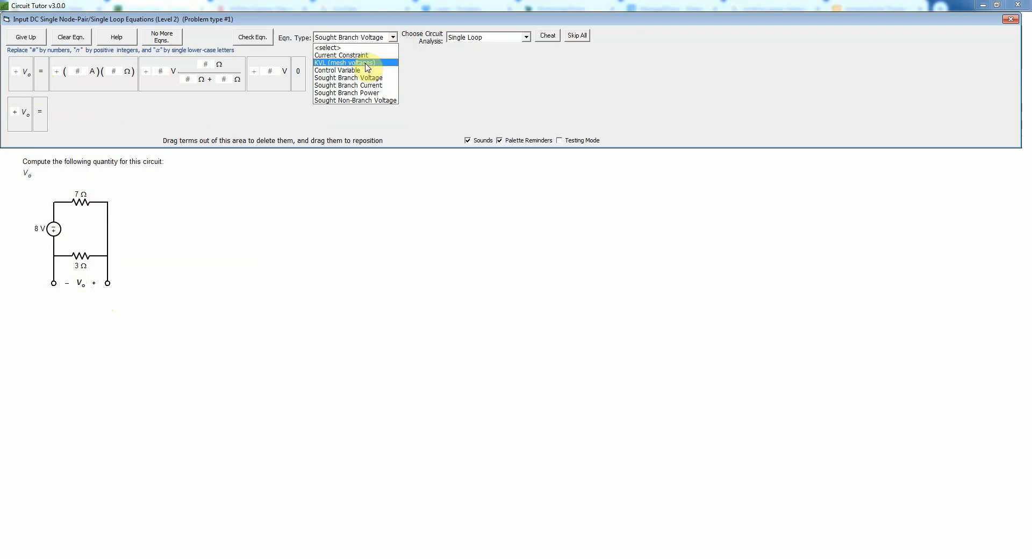
left_click(367, 63)
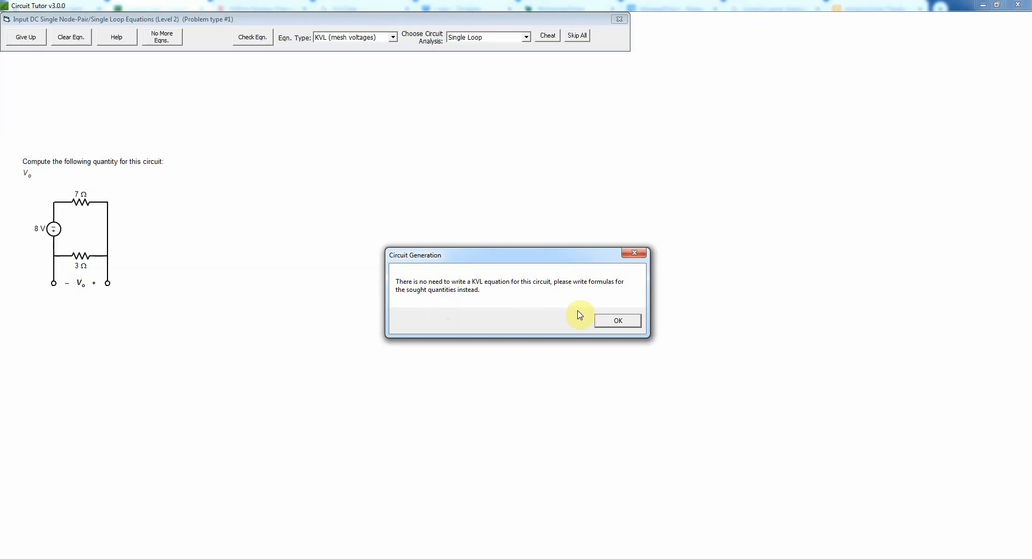
left_click(618, 321)
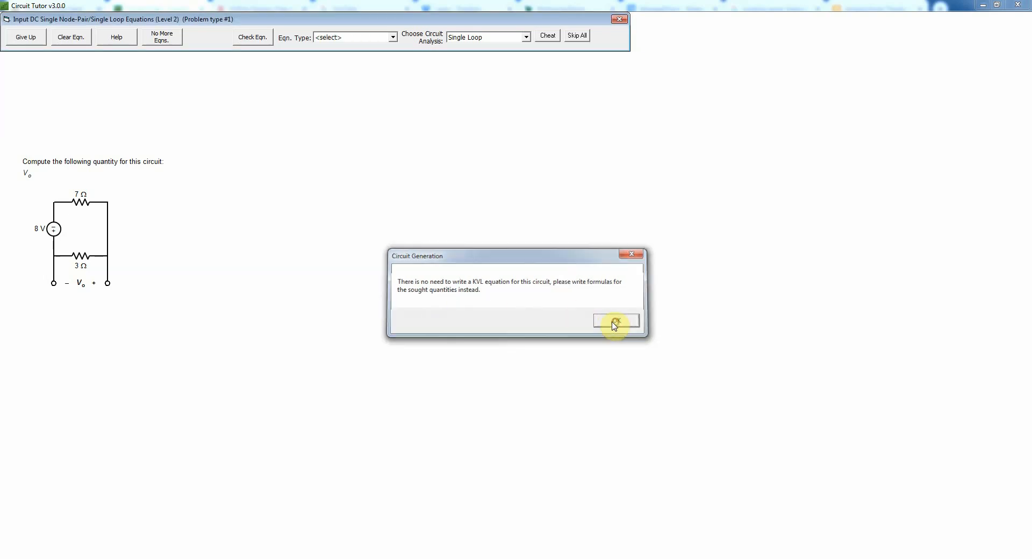
Step: Build a Sought Branch Voltage equation setting Vo equal to the voltage division term for two impedances
left_click(393, 37)
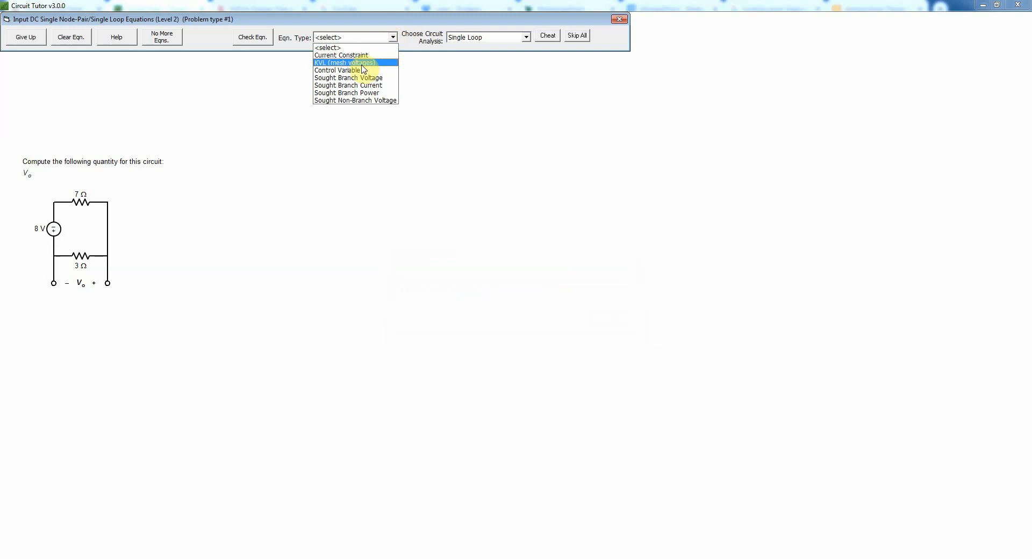
left_click(355, 79)
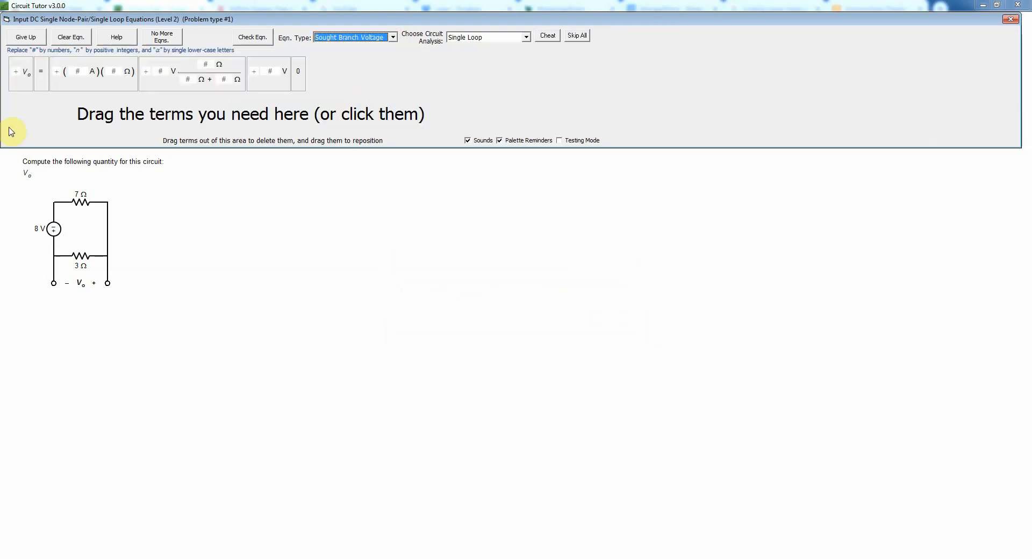
left_click(46, 88)
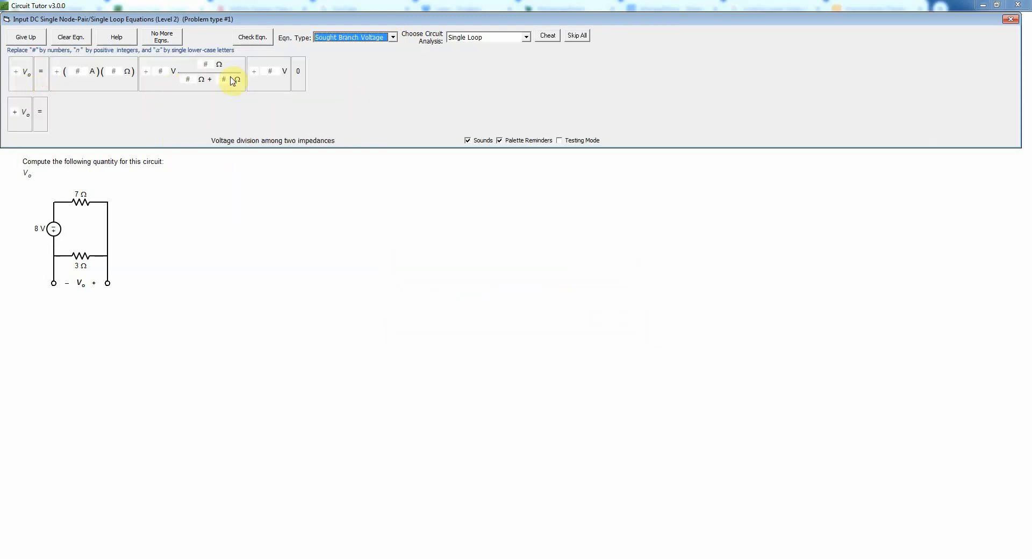
left_click(164, 86)
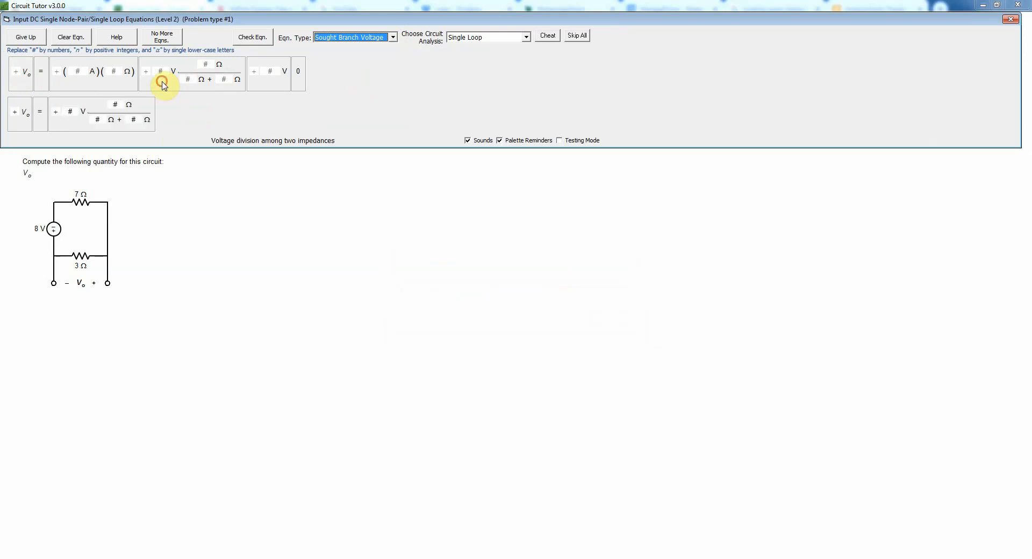
Step: Fill in the voltage division term as −8 V times 3 Ω over 7 Ω + 3 Ω and check the equation
left_click(71, 111)
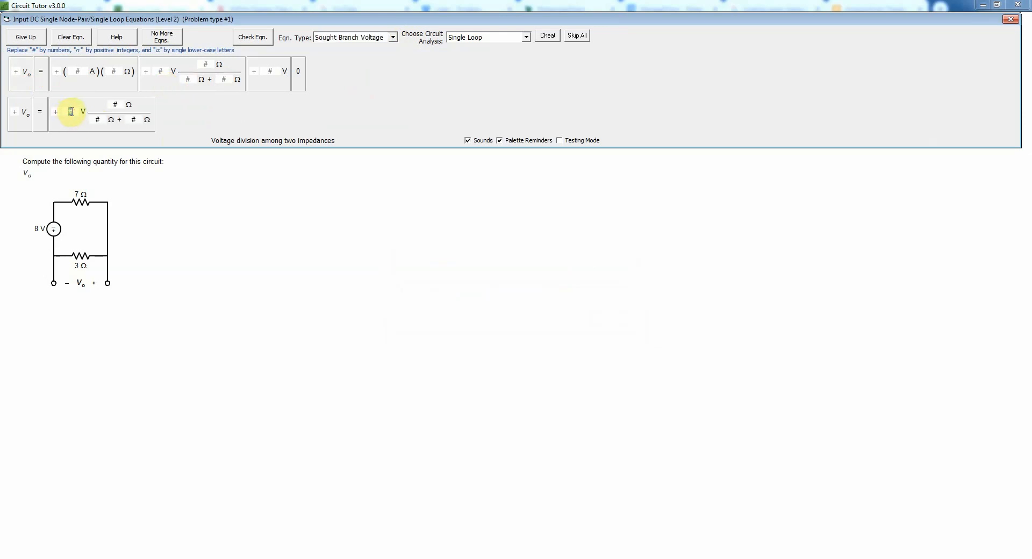
type("8")
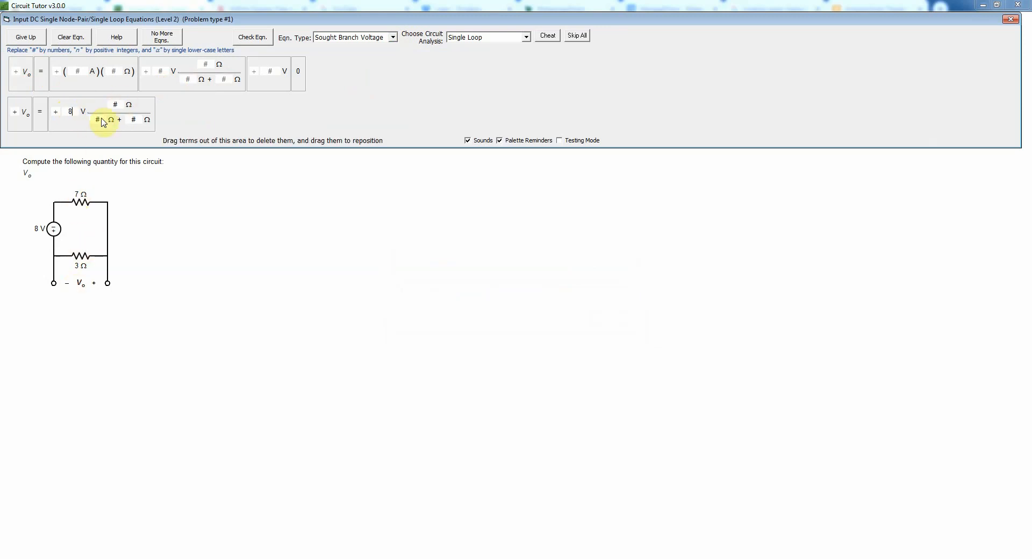
left_click(98, 120)
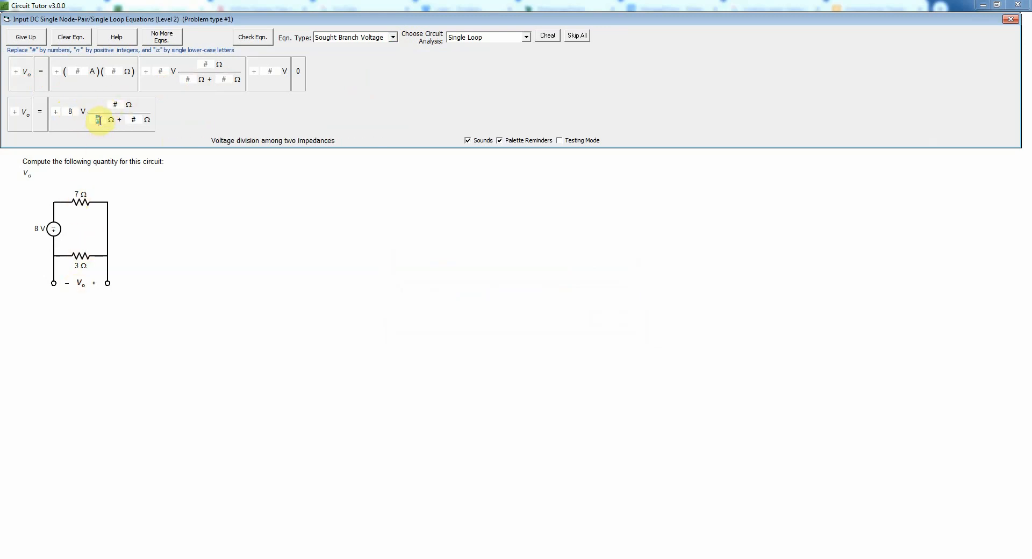
type("7")
left_click(135, 118)
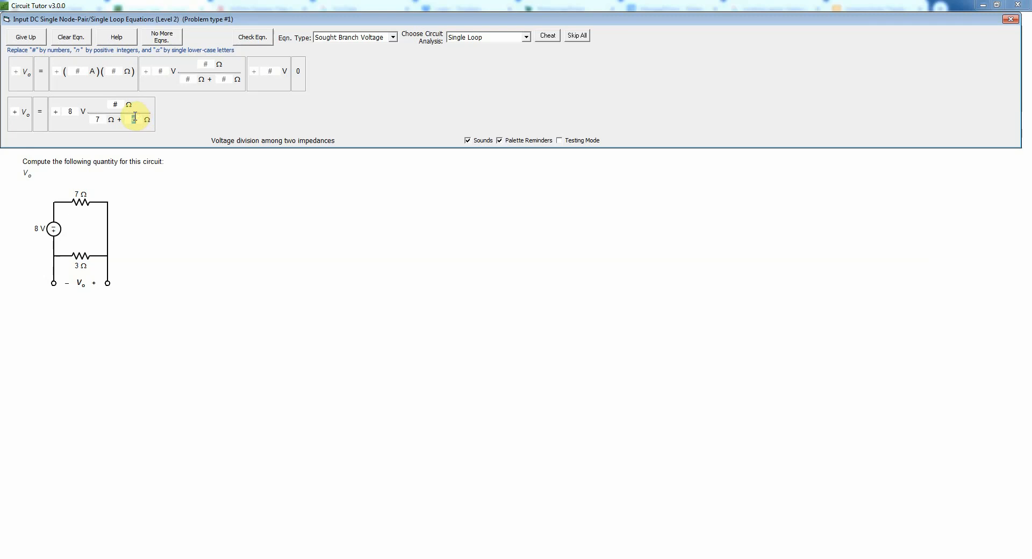
type("3")
left_click(120, 105)
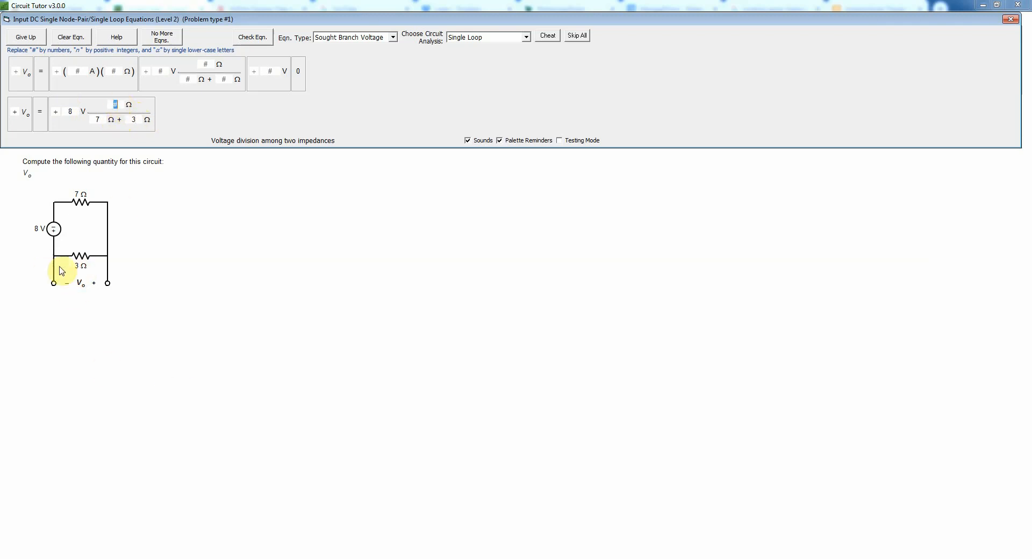
type("3")
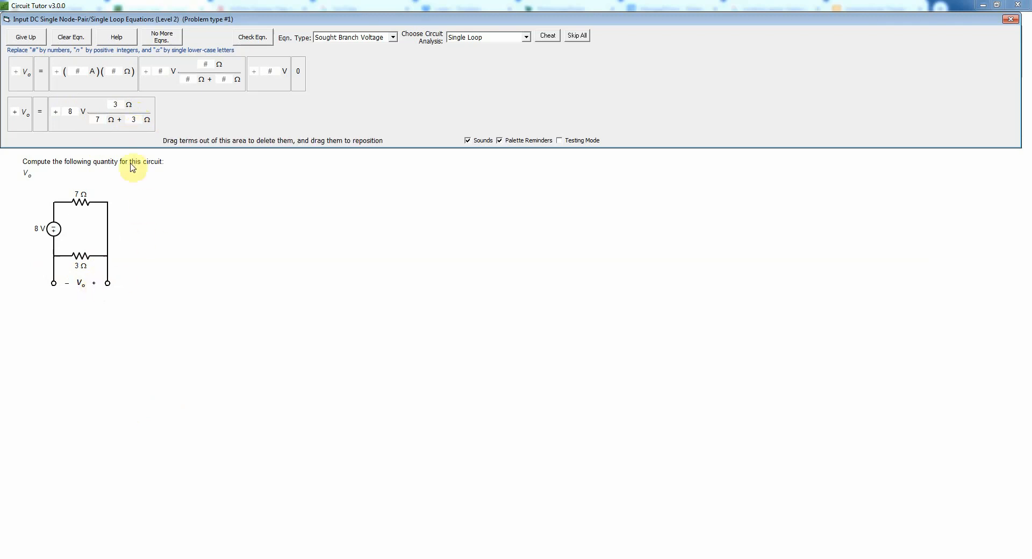
left_click(57, 111)
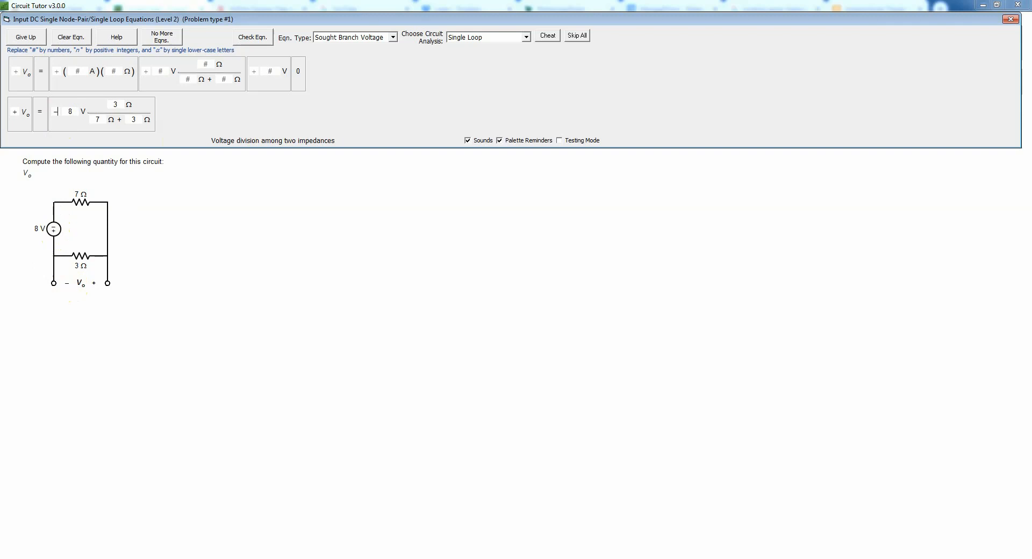
left_click(252, 39)
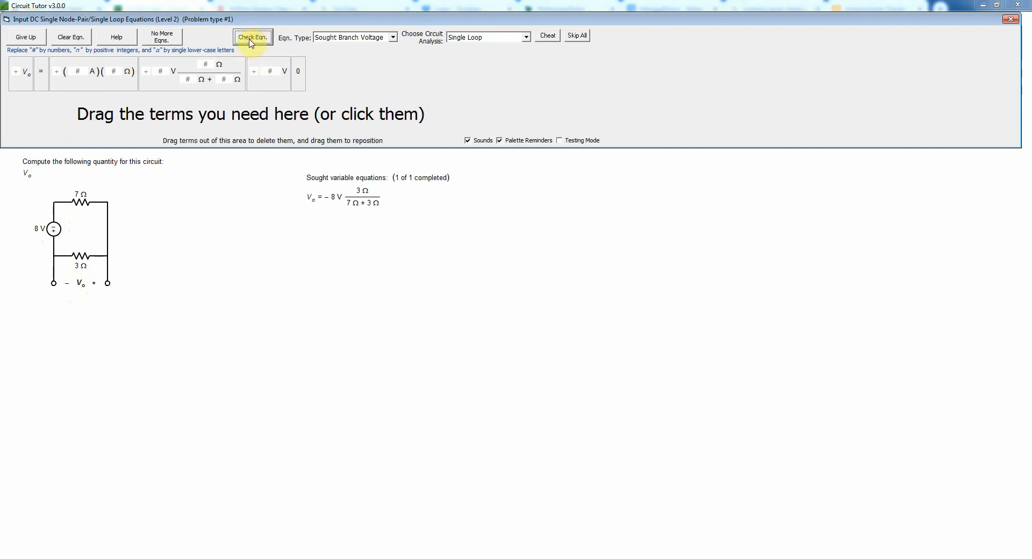
Step: Declare that no more equations are needed, have Vo filled in automatically as −2.4 V, and check the answer
left_click(164, 36)
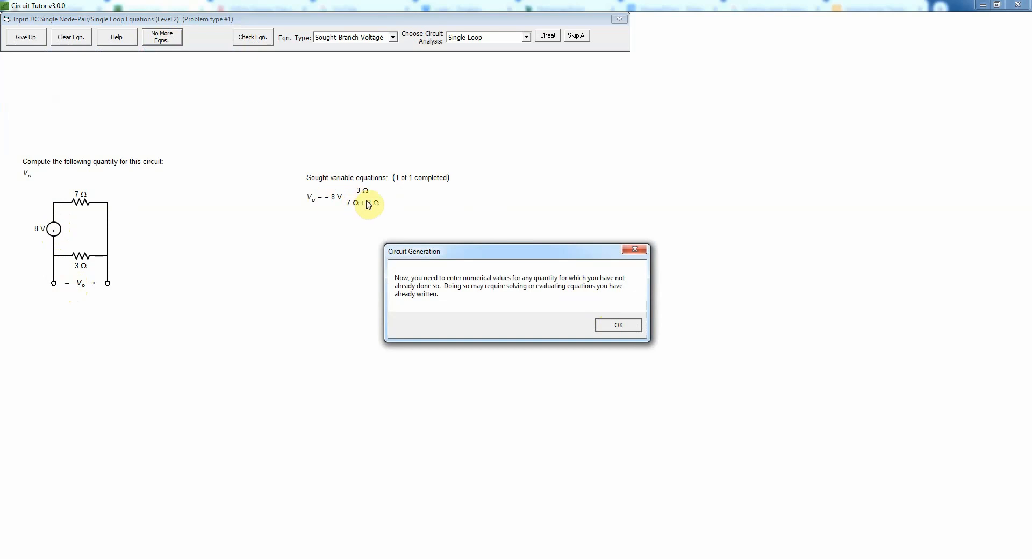
left_click(612, 325)
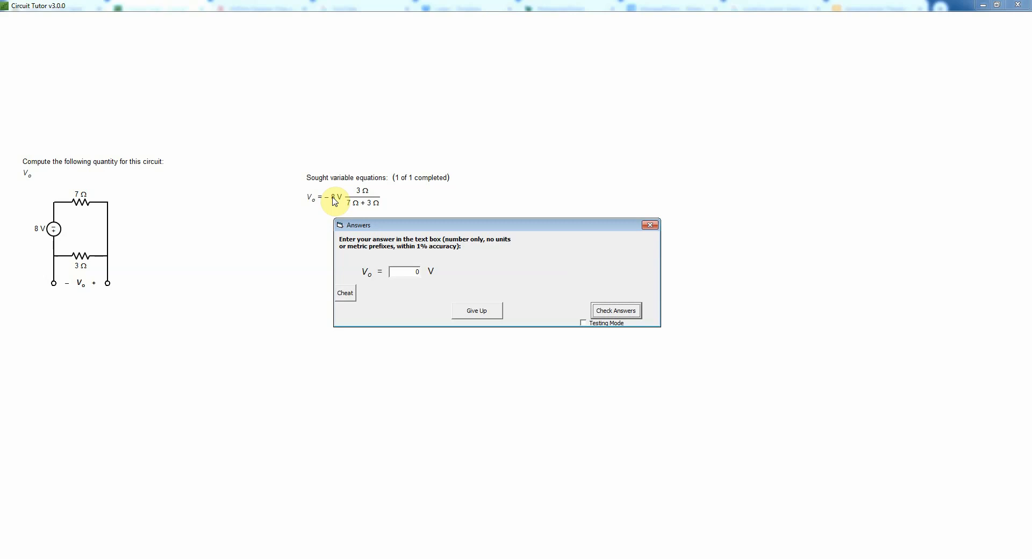
left_click(345, 293)
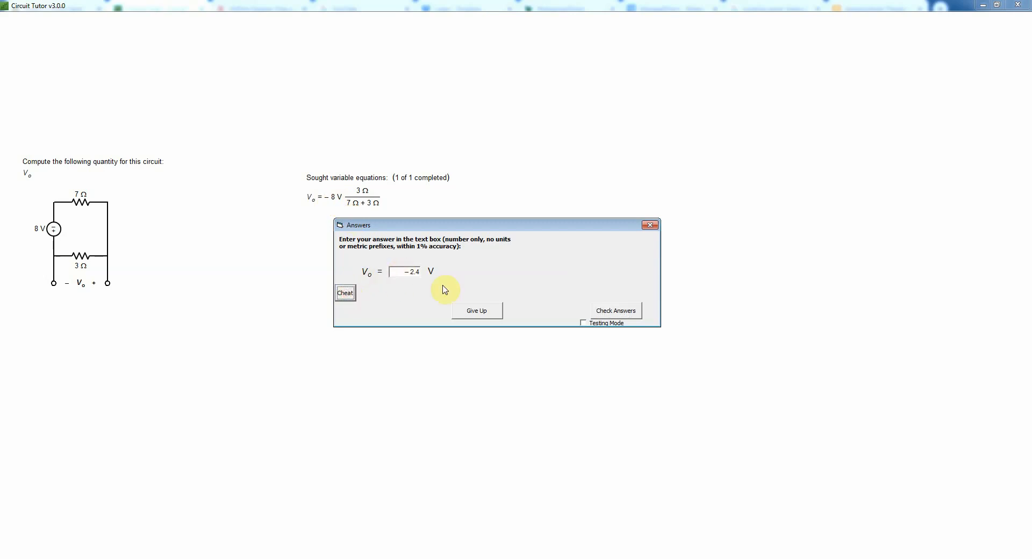
left_click(617, 311)
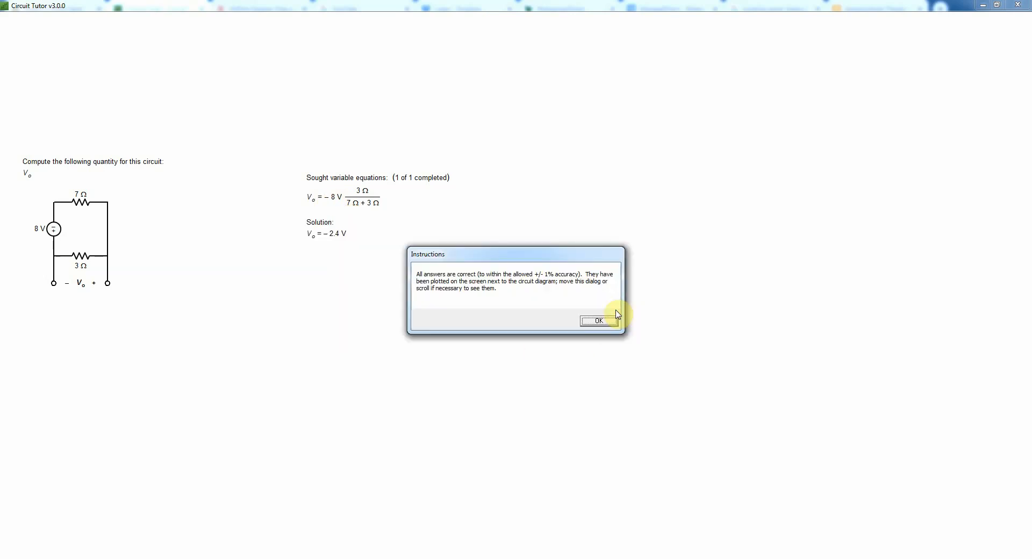
left_click(598, 322)
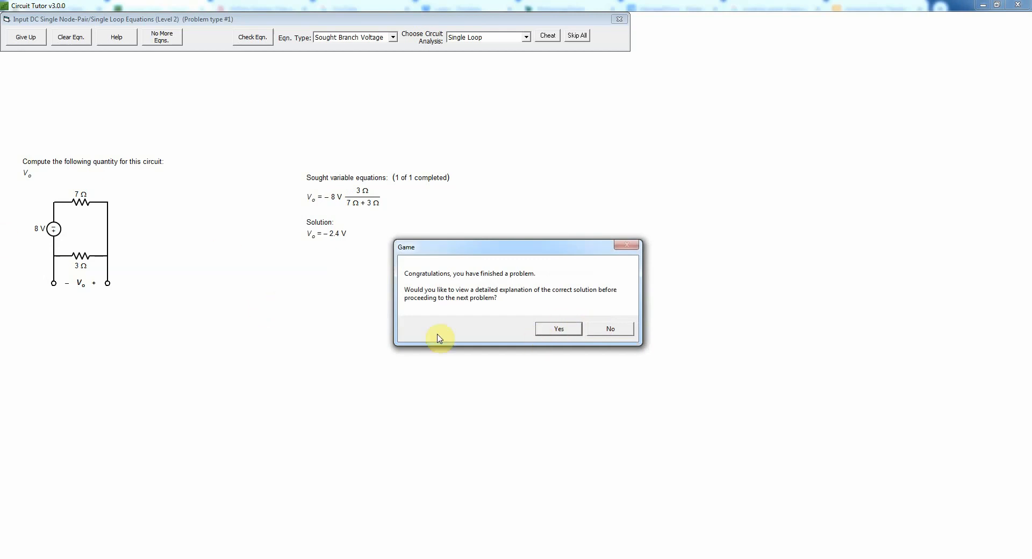
Step: View the detailed explanation of the correct Vo solution and close it
left_click(559, 329)
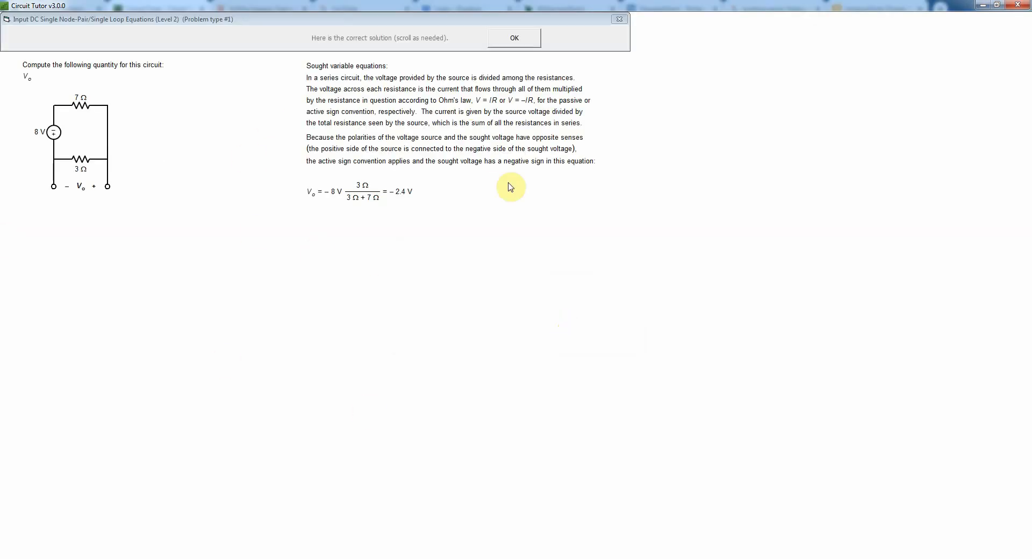
left_click(529, 38)
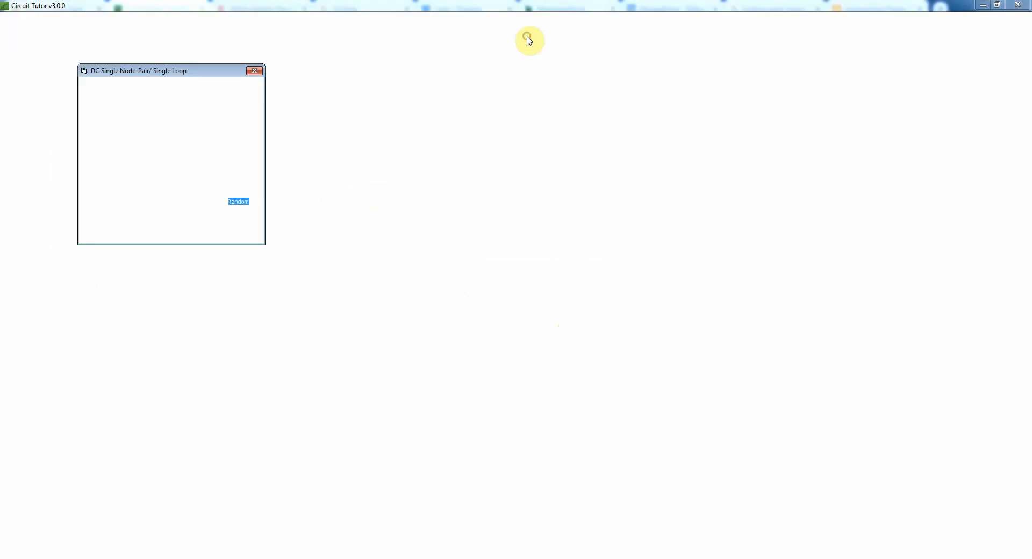
Step: Start a Medium level problem using problem type 2
left_click(256, 159)
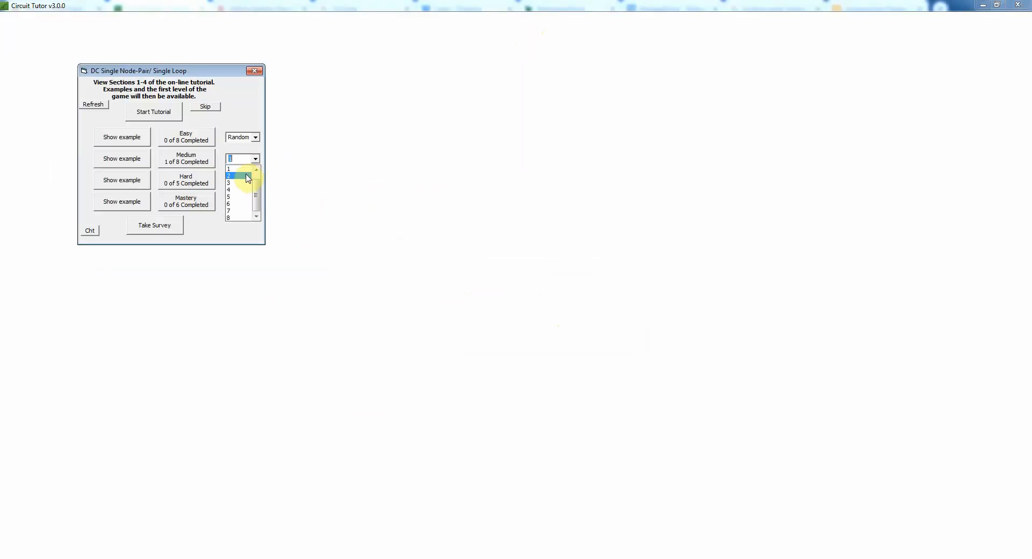
left_click(248, 175)
left_click(186, 162)
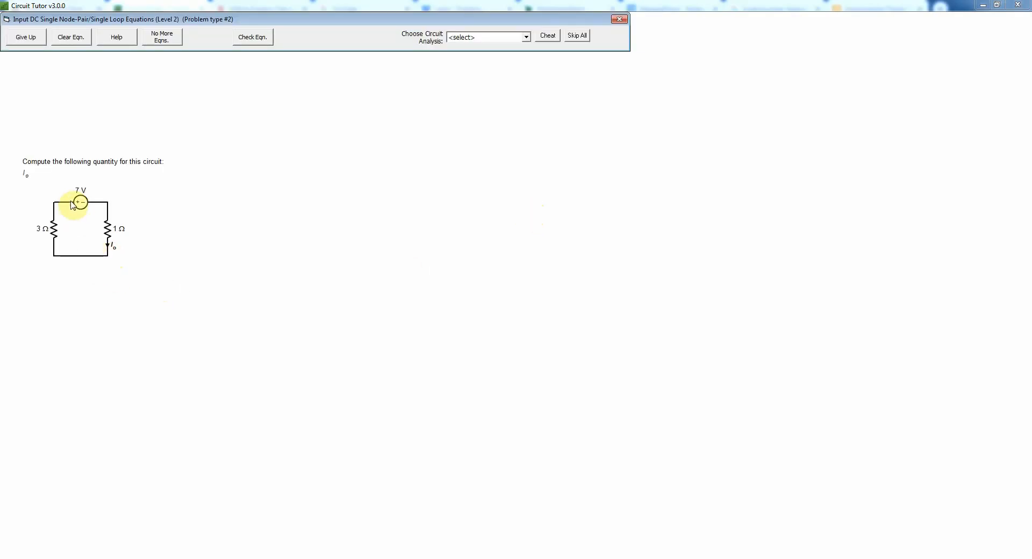
Step: Choose Single Loop analysis for the Io circuit and set the equation type to KVL (mesh voltages)
left_click(529, 37)
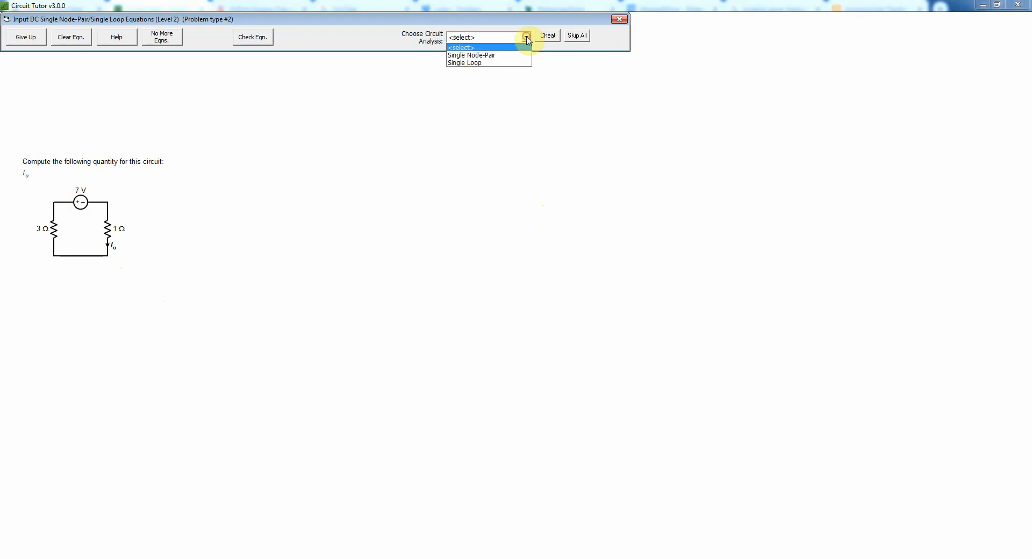
left_click(490, 64)
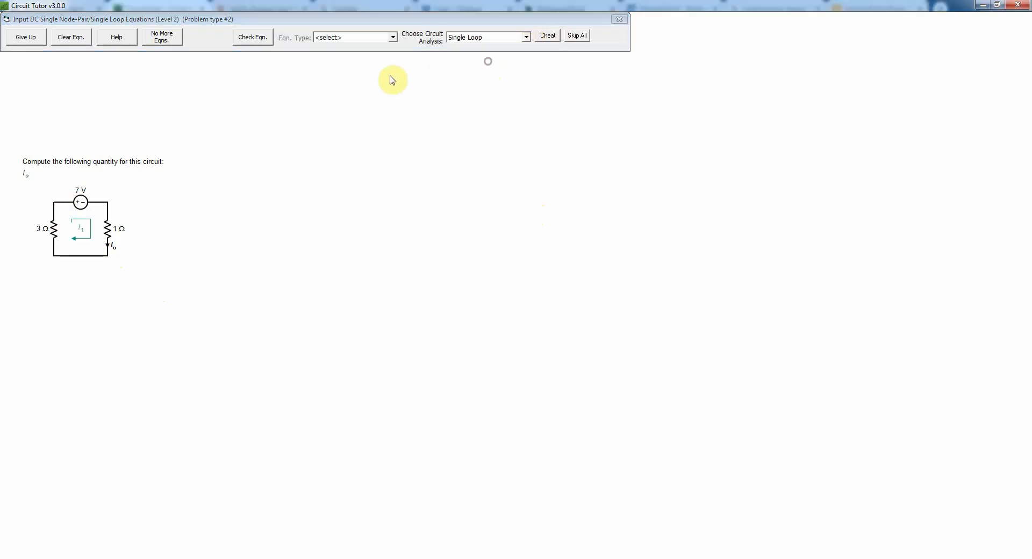
left_click(394, 38)
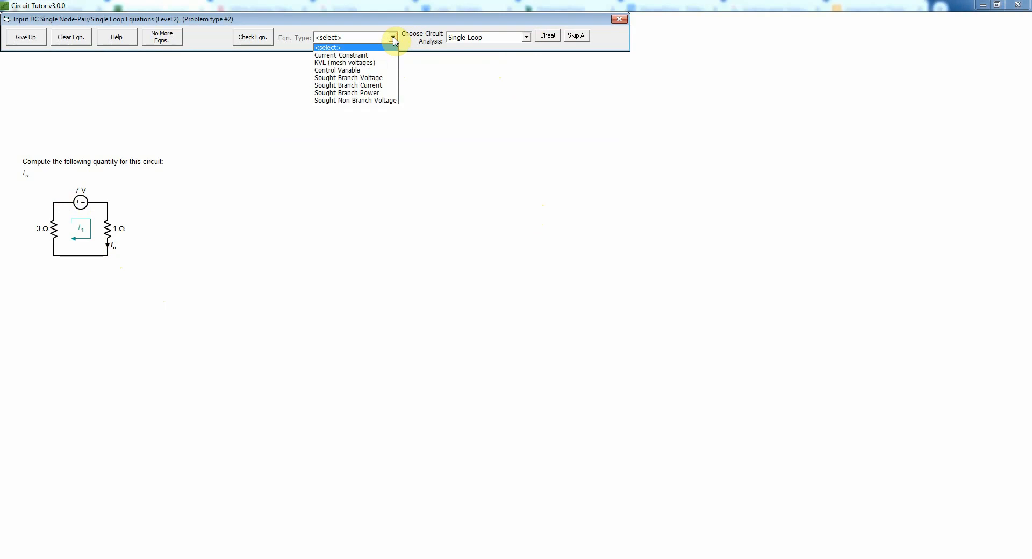
left_click(368, 63)
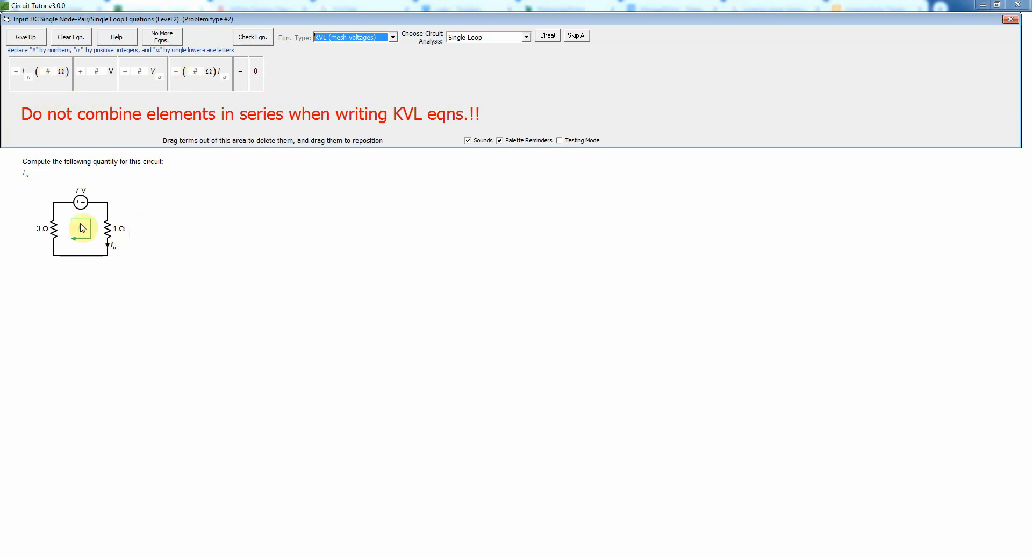
Step: Lay out the KVL equation with two resistor voltage-drop terms and one constant voltage source term, set equal to zero
left_click(49, 85)
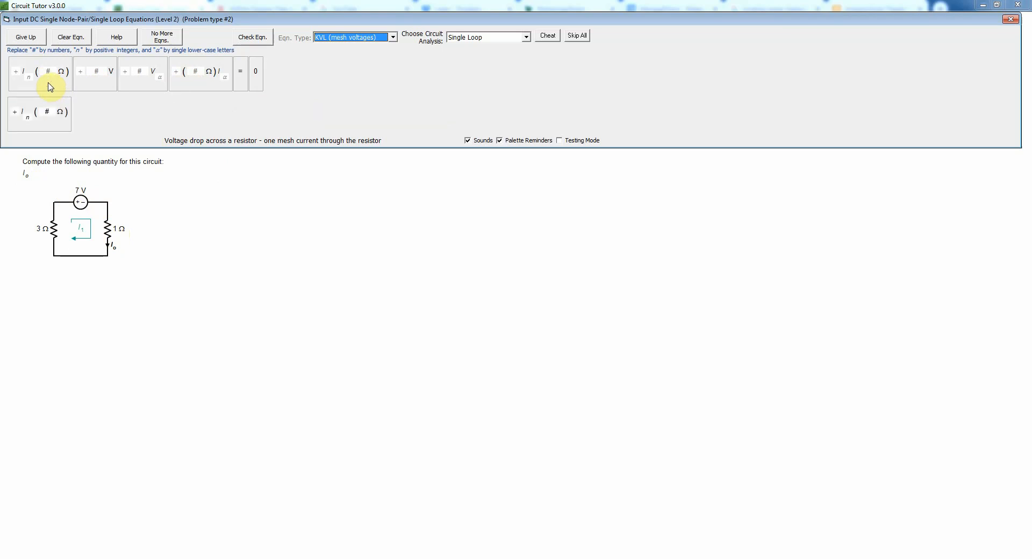
left_click(49, 86)
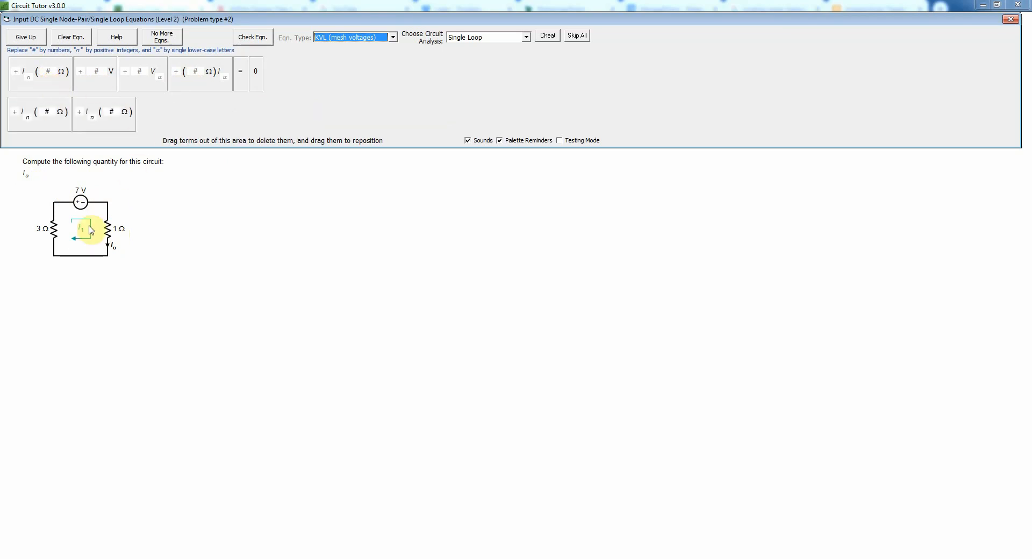
left_click(104, 84)
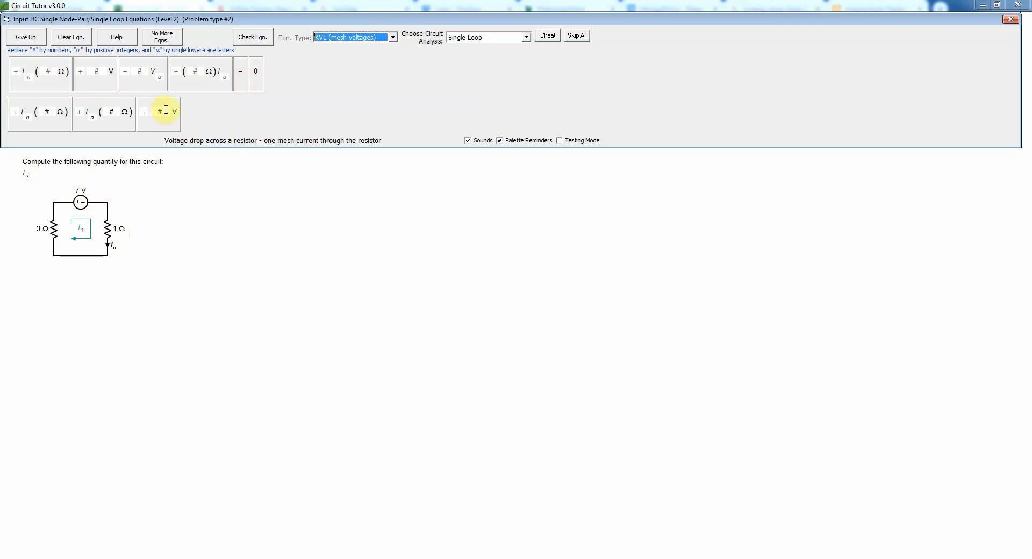
left_click(242, 84)
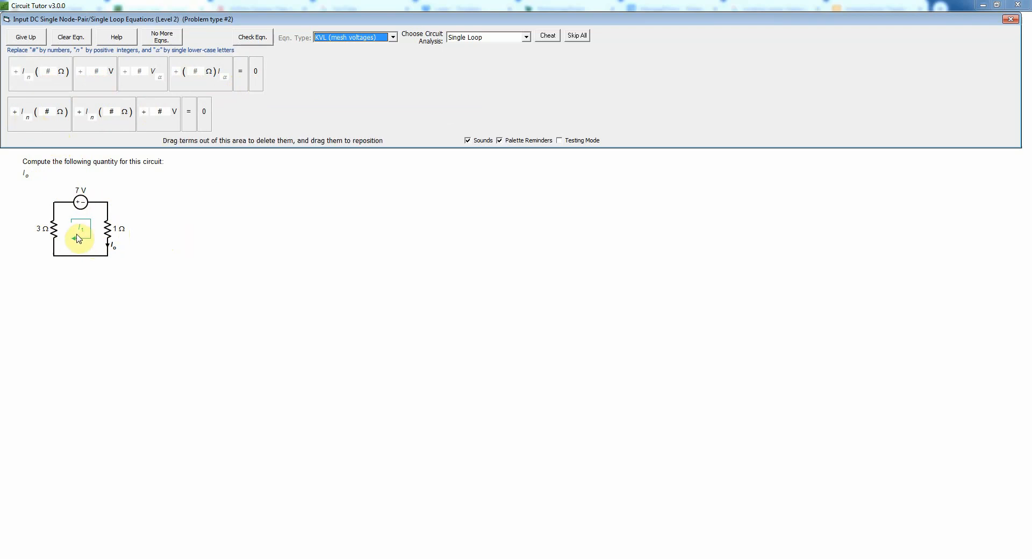
Step: Fill in the KVL terms as +I1(3 Ω), +I1(1 Ω) and +7 V, keeping the positive signs
left_click(27, 115)
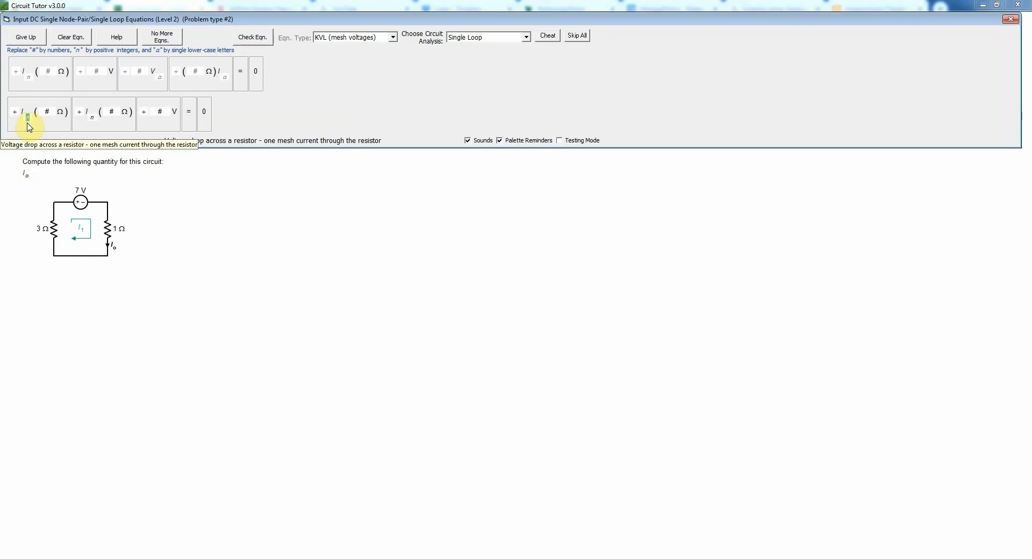
type("1")
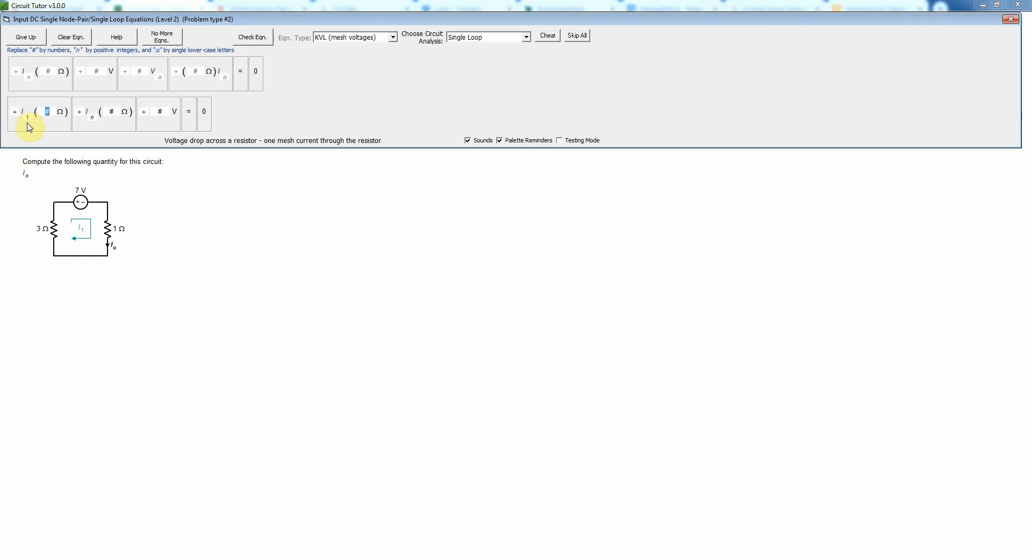
type(" ( 3")
key("Tab")
key("Tab")
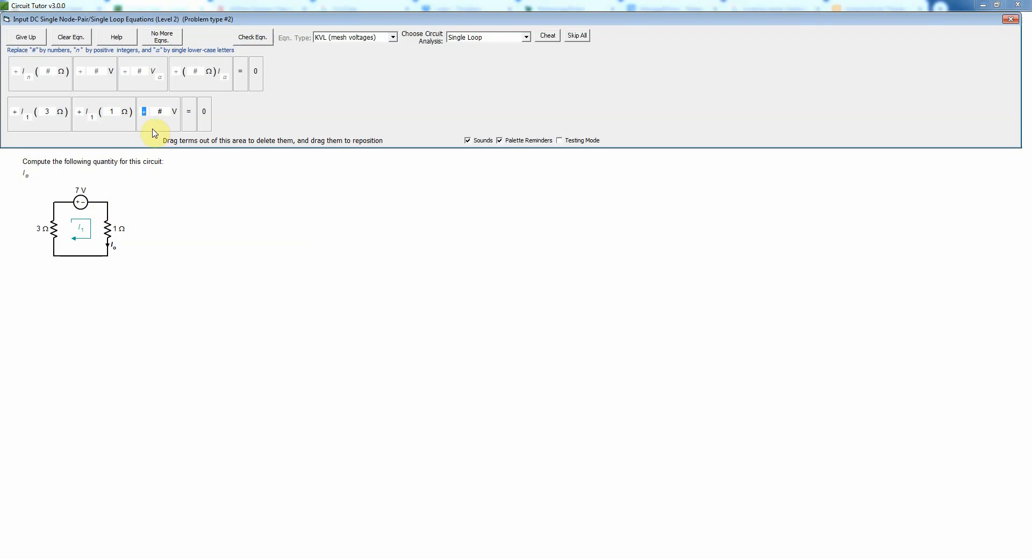
left_click(161, 111)
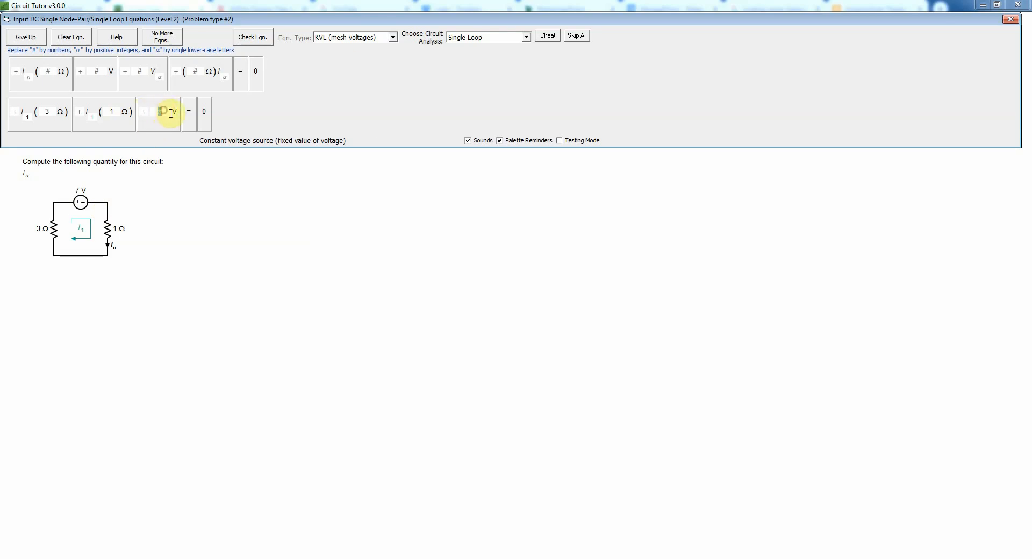
type("7")
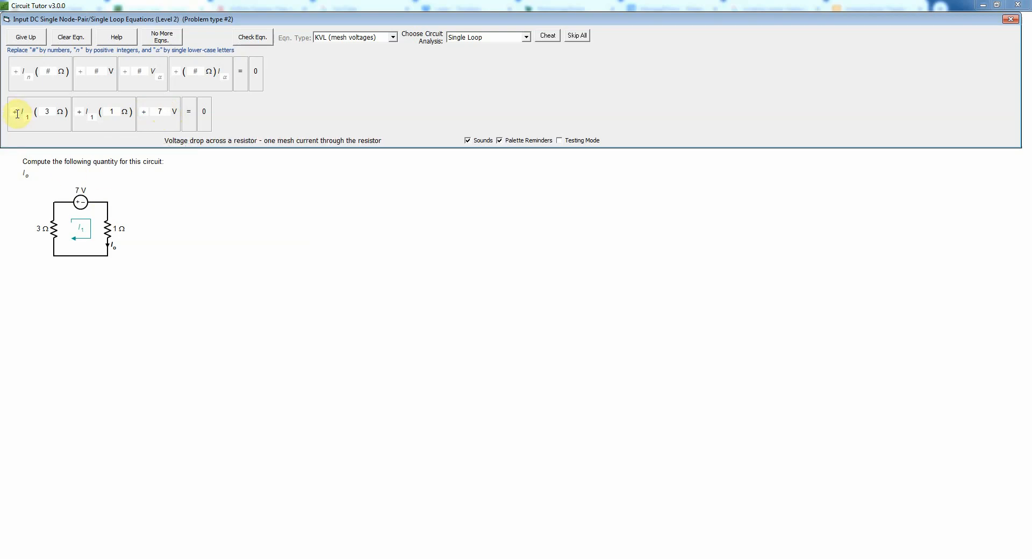
left_click(80, 111)
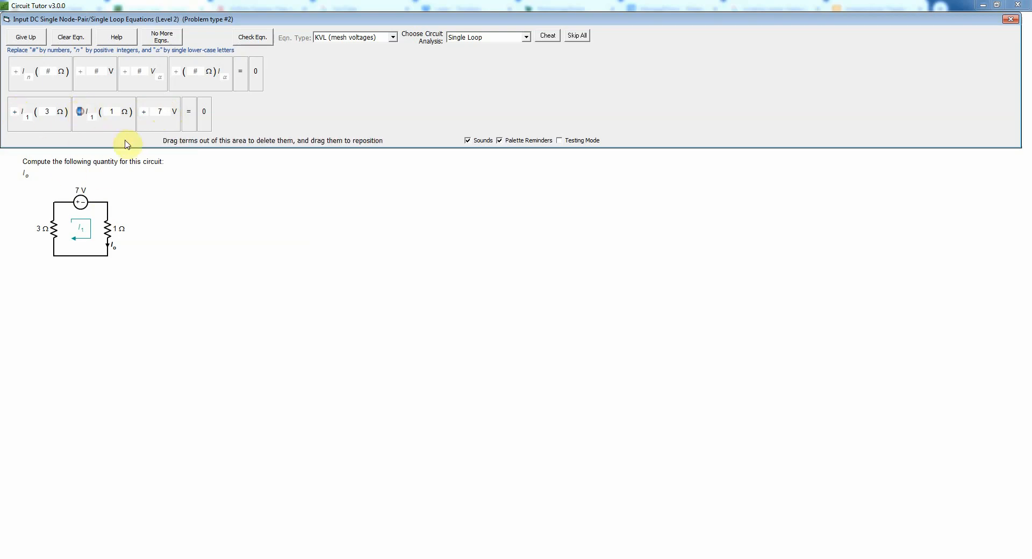
left_click(144, 112)
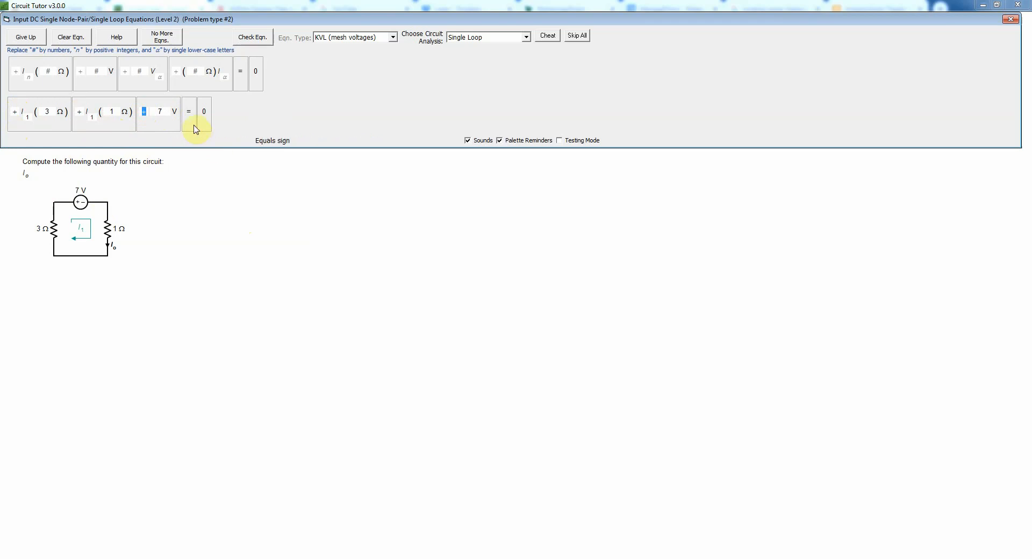
Step: Reorder the KVL equation to read 0 = I1(3 Ω) + I1(1 Ω) + 7 V, and check it
left_click_drag(195, 129, 11, 127)
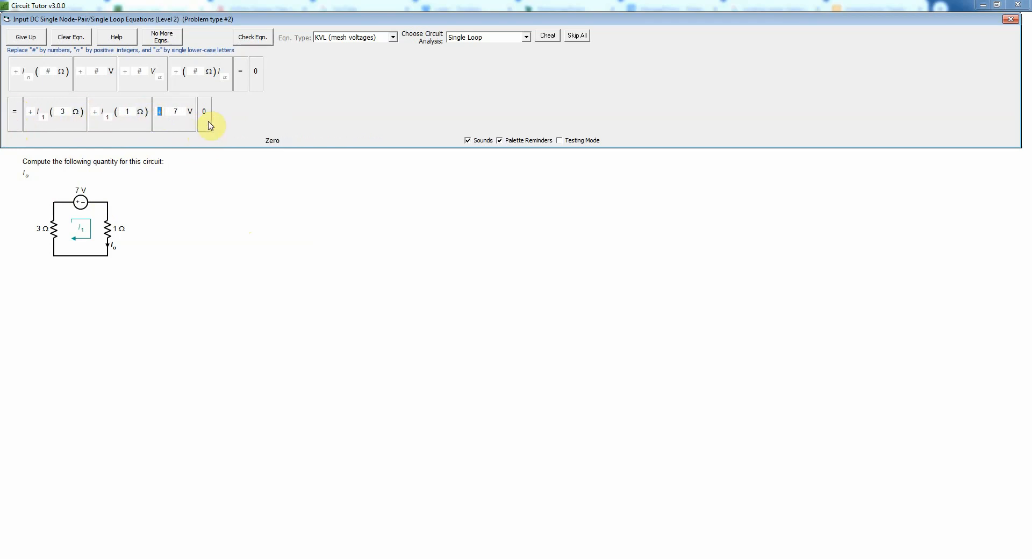
left_click_drag(210, 125, 7, 121)
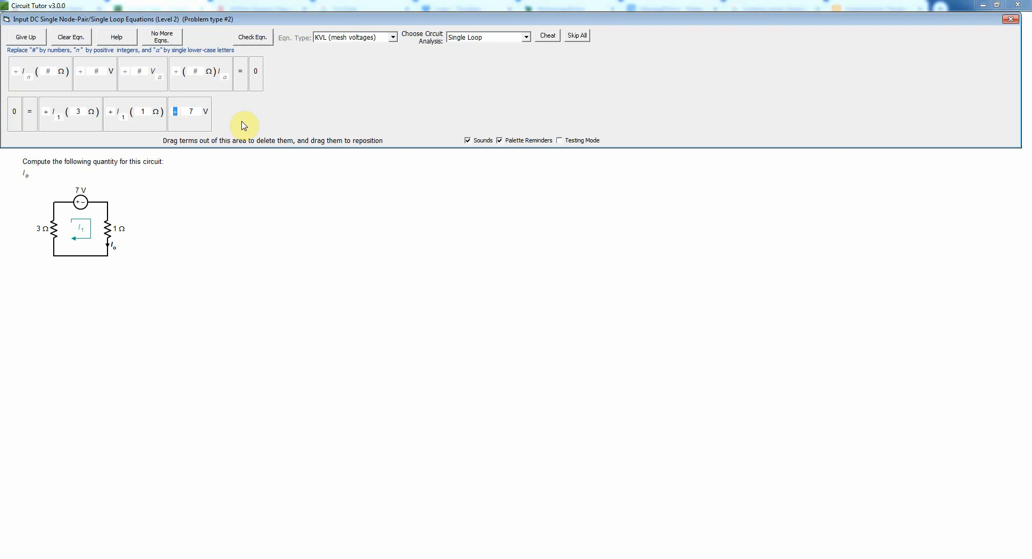
left_click(245, 250)
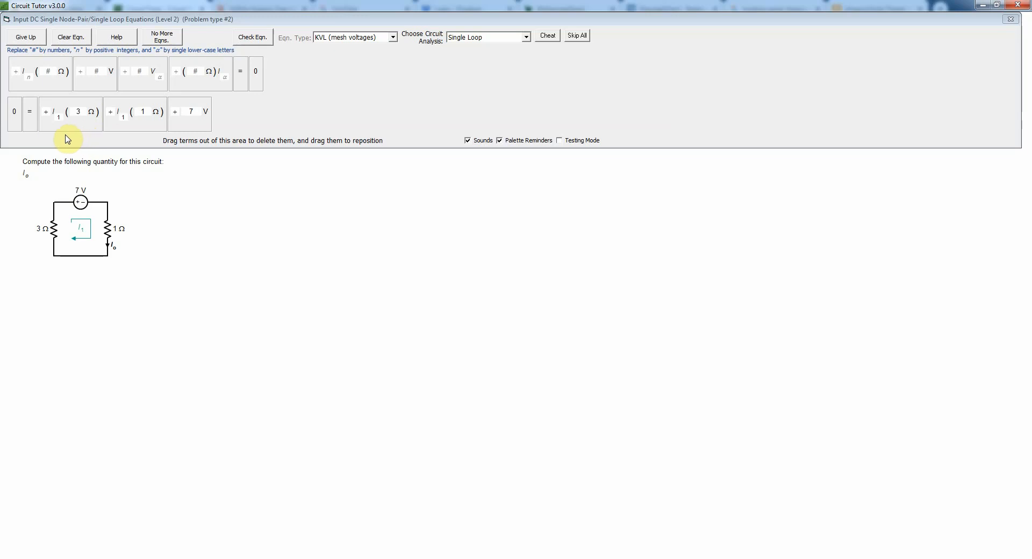
left_click(266, 38)
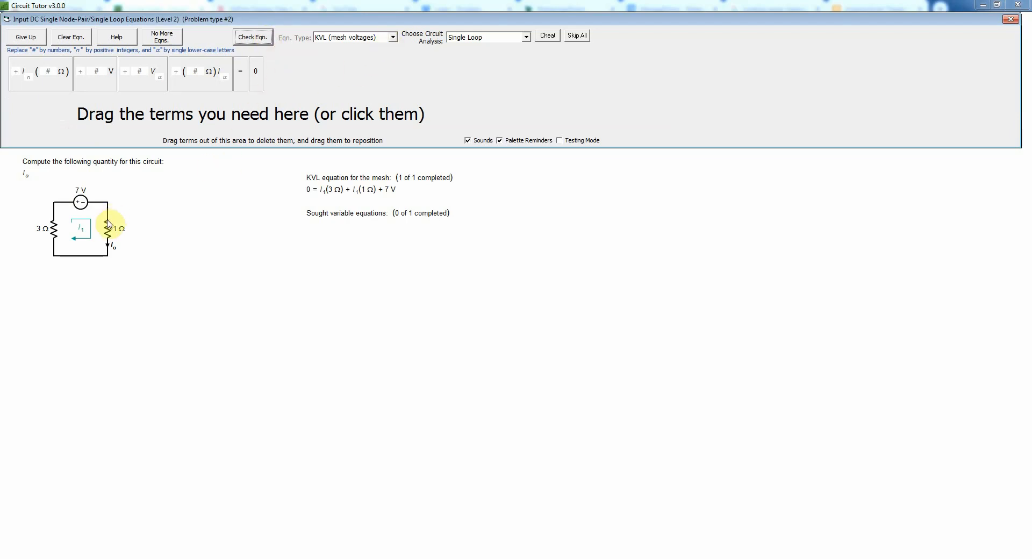
Step: Write the Sought Branch Current equation Io = I1 and check it
left_click(392, 37)
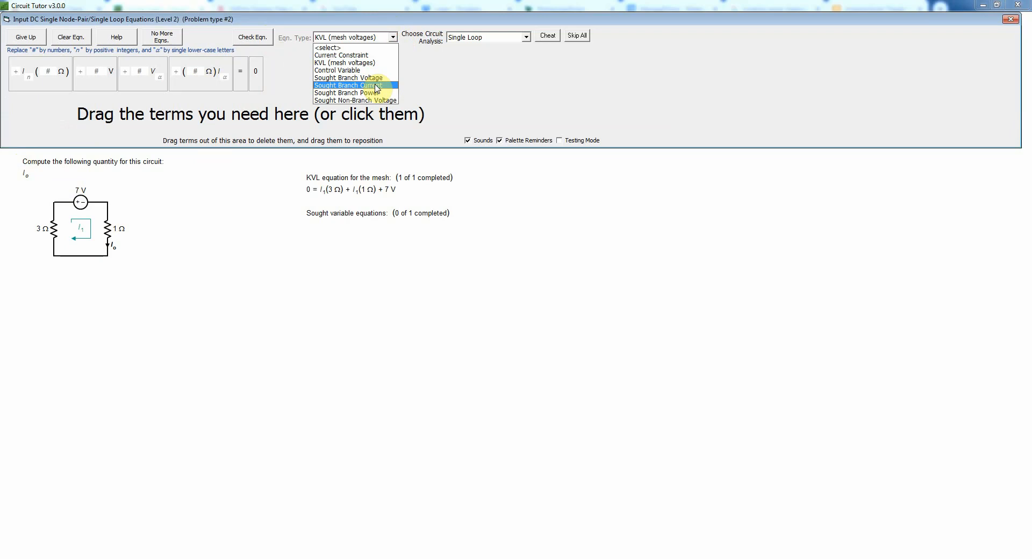
left_click(376, 86)
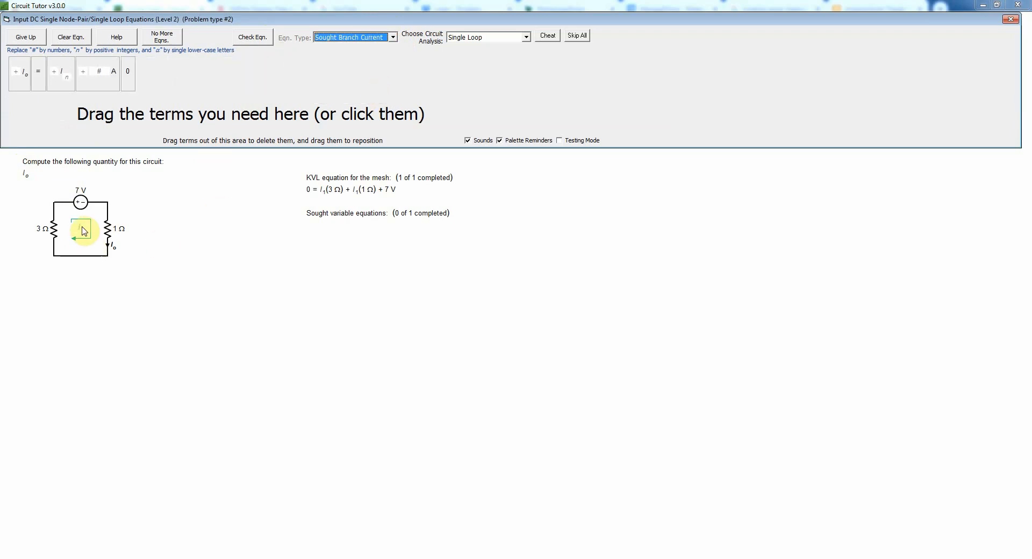
left_click(23, 89)
left_click(43, 89)
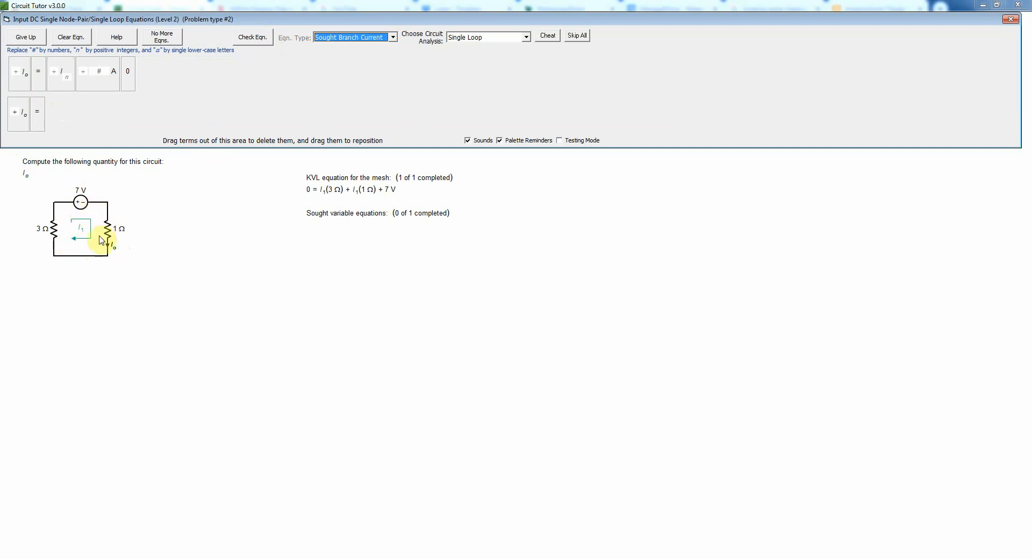
left_click(61, 78)
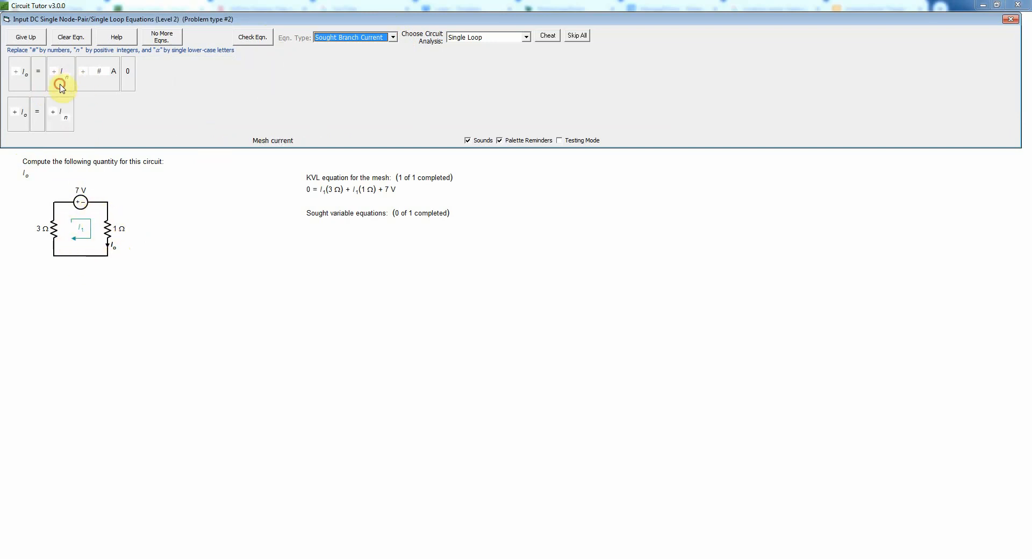
left_click(65, 116)
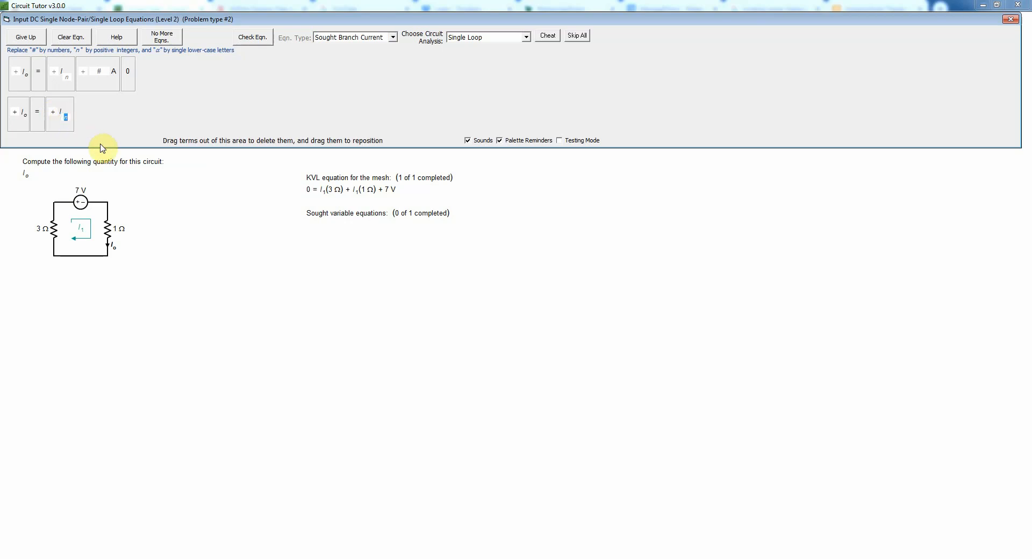
type("1")
left_click(244, 37)
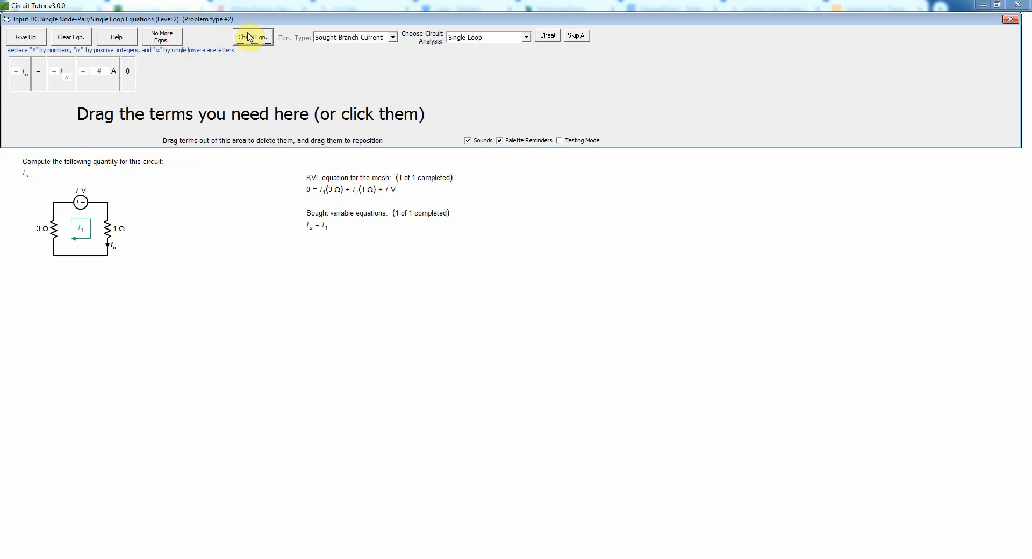
Step: Declare that no more equations are needed, have I1 filled in automatically as −1.75 A, and check the answer
left_click(170, 40)
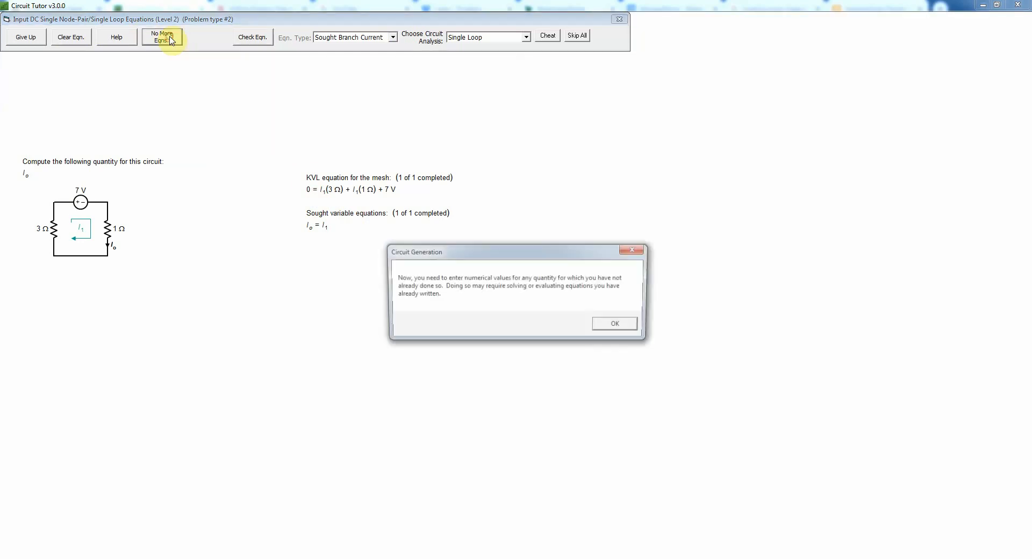
left_click(618, 326)
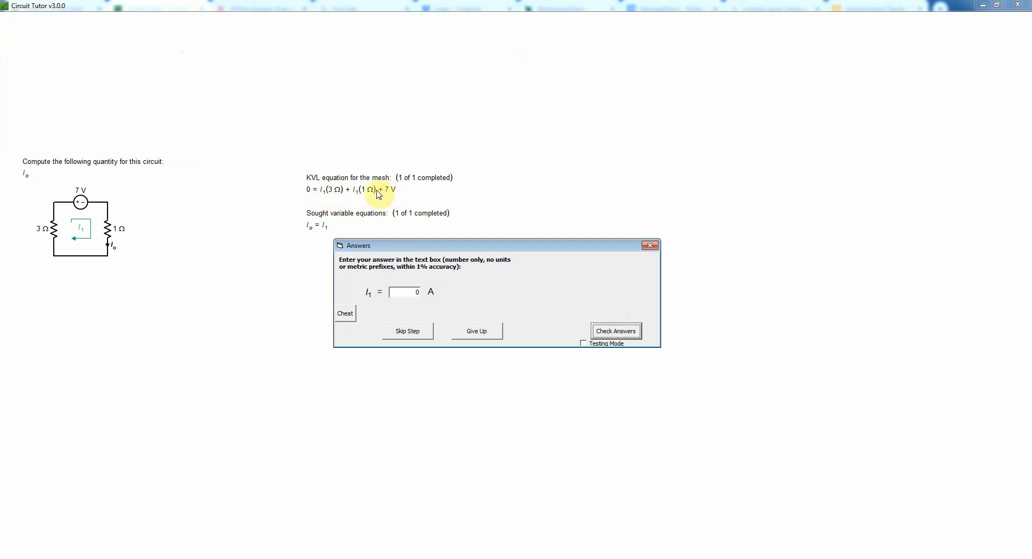
left_click(345, 313)
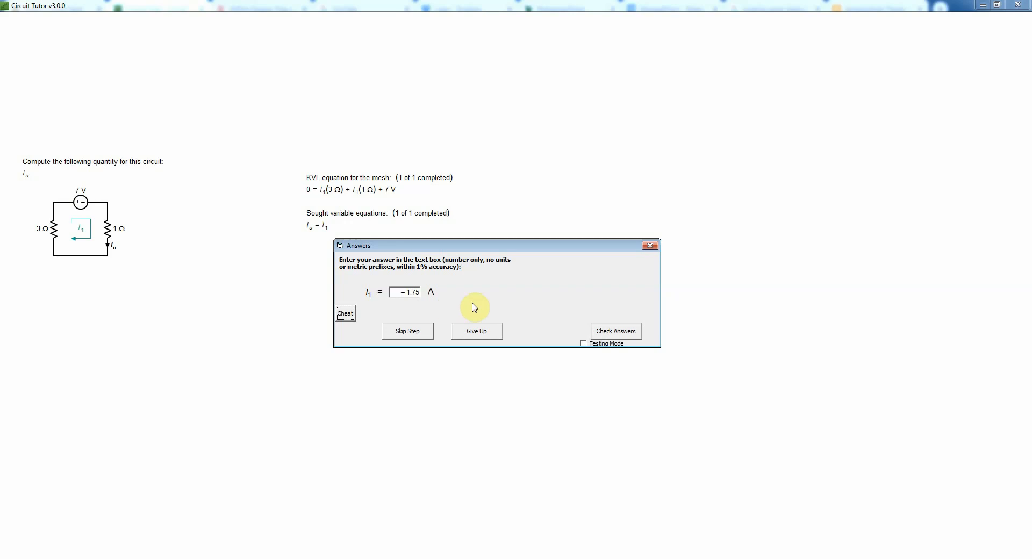
left_click(617, 335)
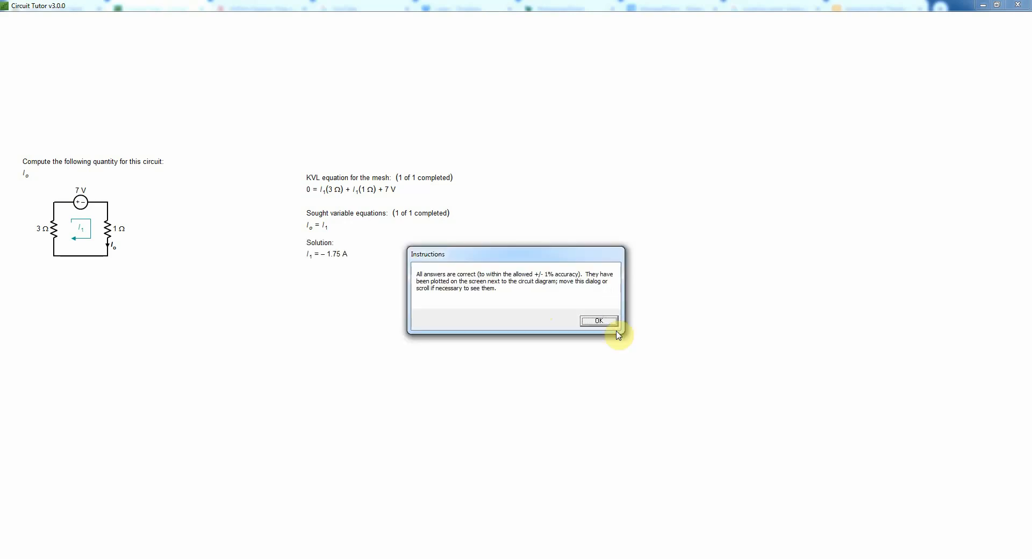
left_click(597, 320)
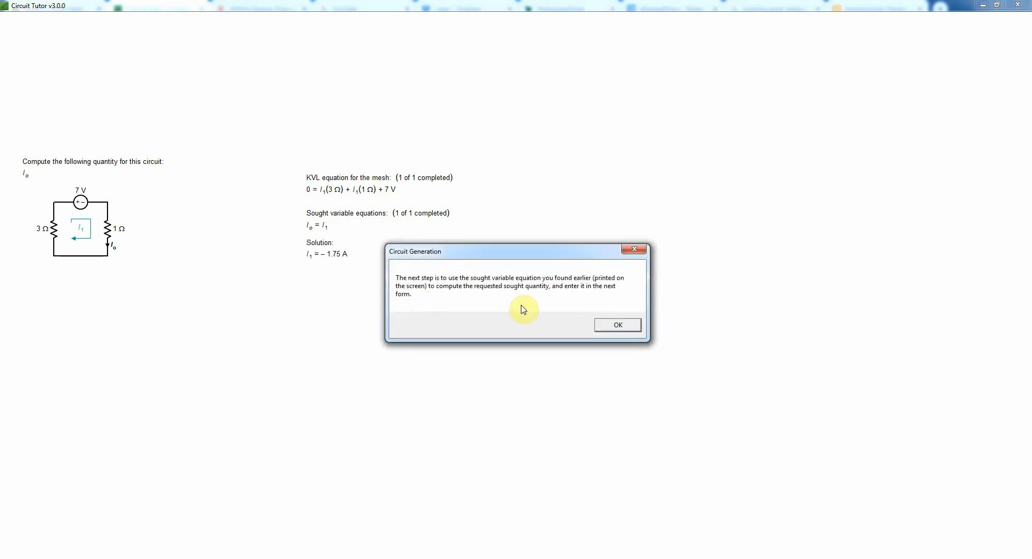
Step: Continue to the sought quantity, have Io filled in automatically as −1.75 A, and check the answer
left_click(616, 324)
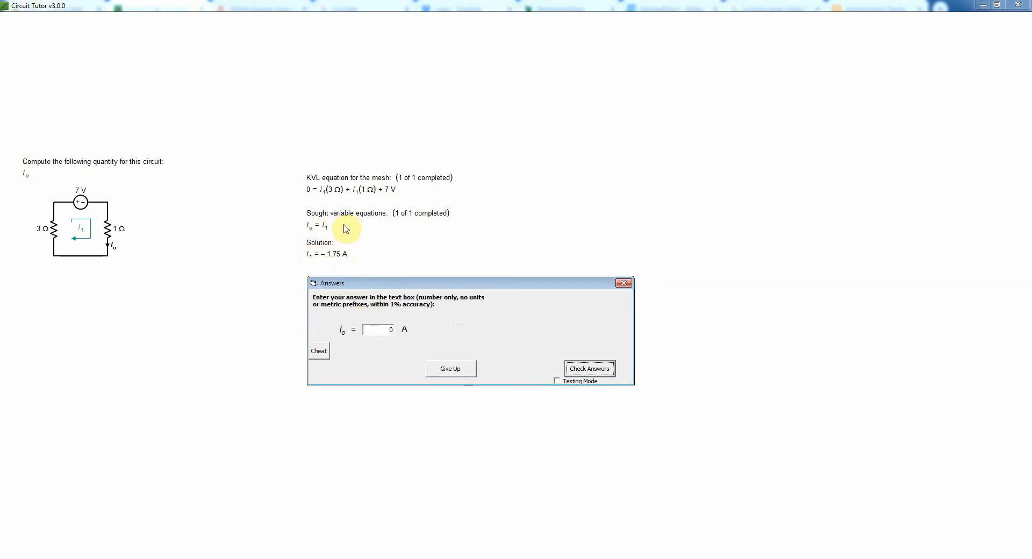
left_click(320, 355)
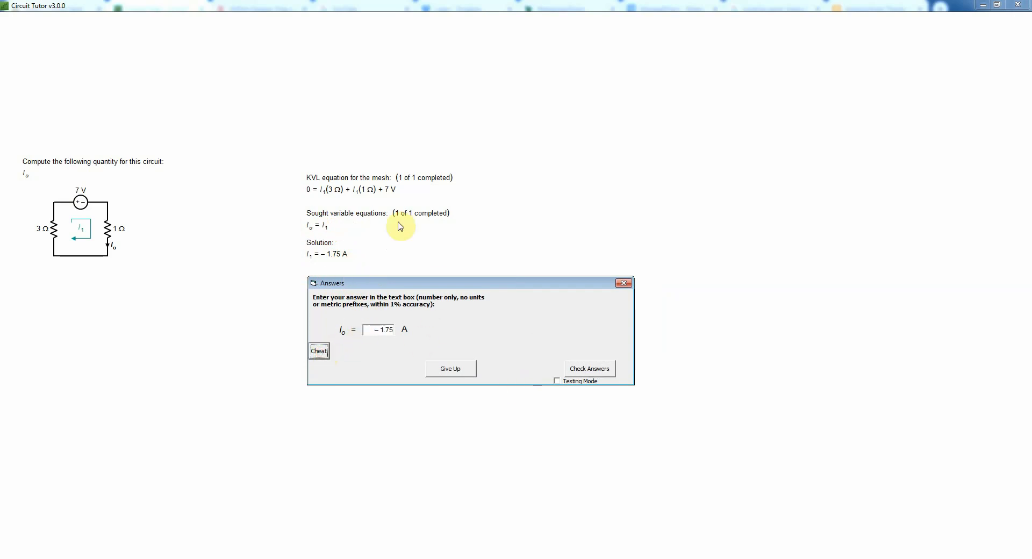
left_click(601, 370)
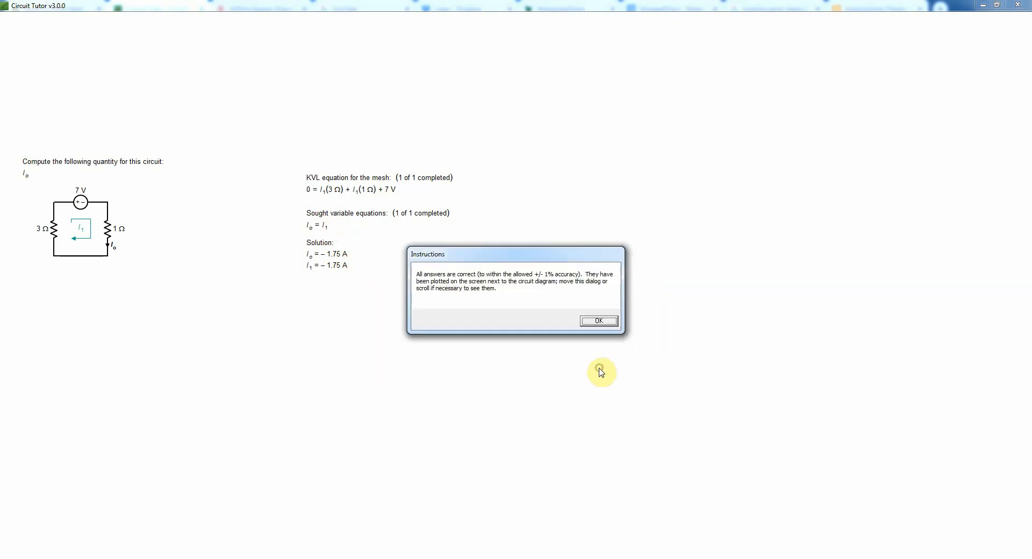
left_click(603, 321)
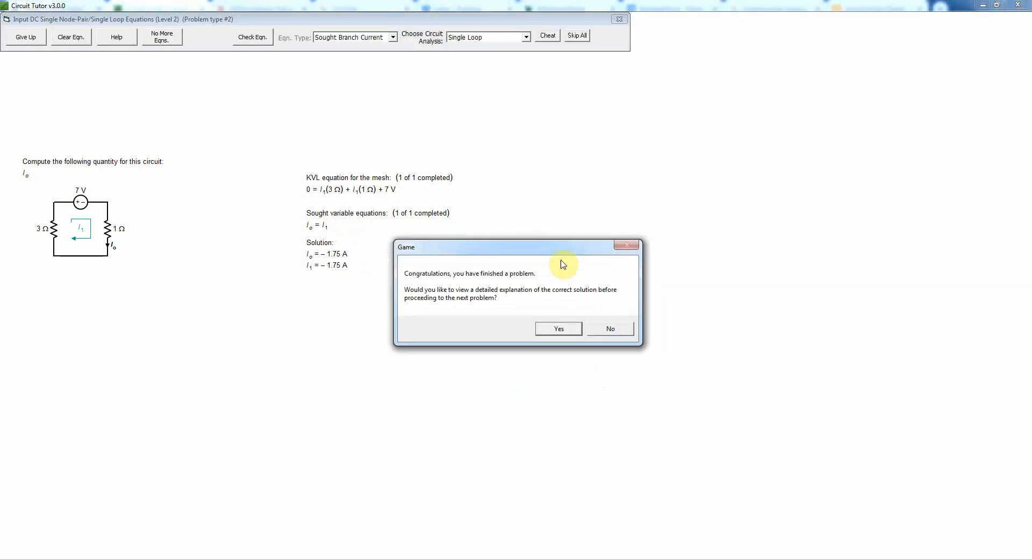
Step: View the detailed explanation of the Io solution, including the explanation of its KVL equation, and close it
left_click(555, 328)
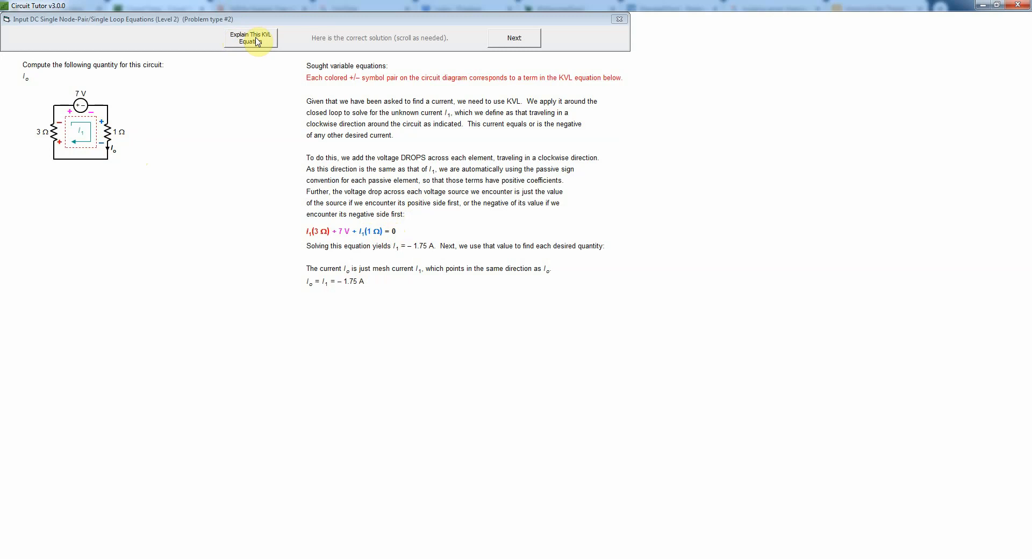
left_click(234, 43)
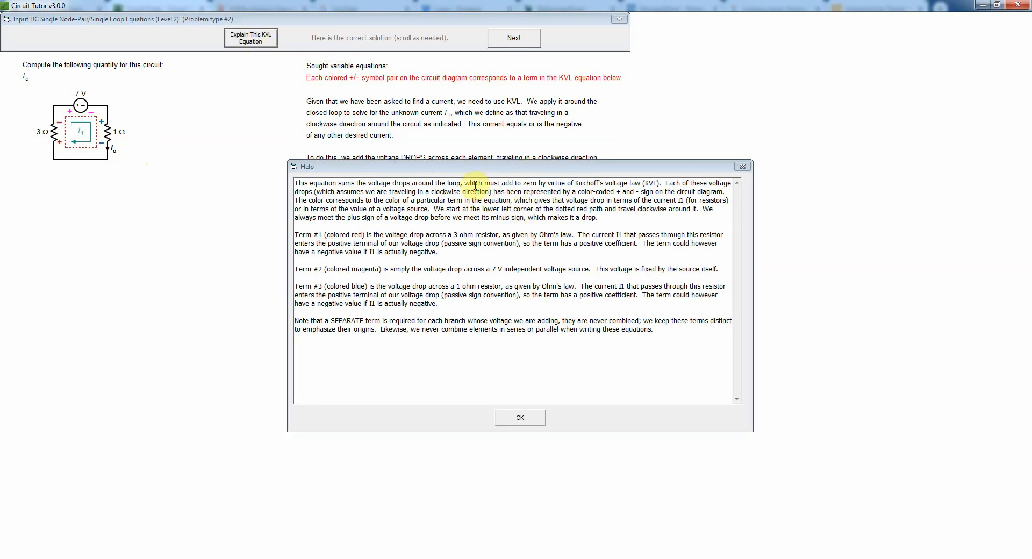
left_click(526, 419)
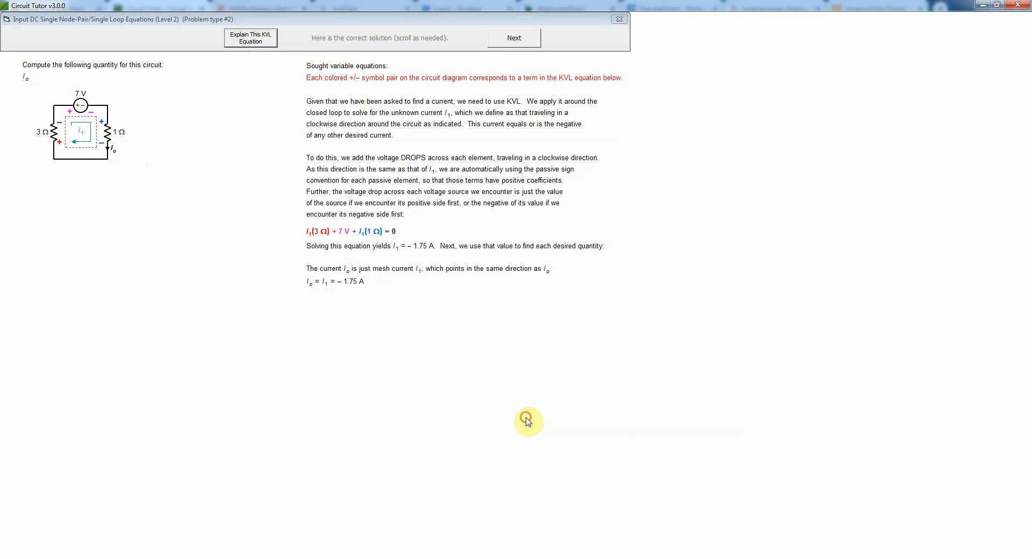
left_click(527, 38)
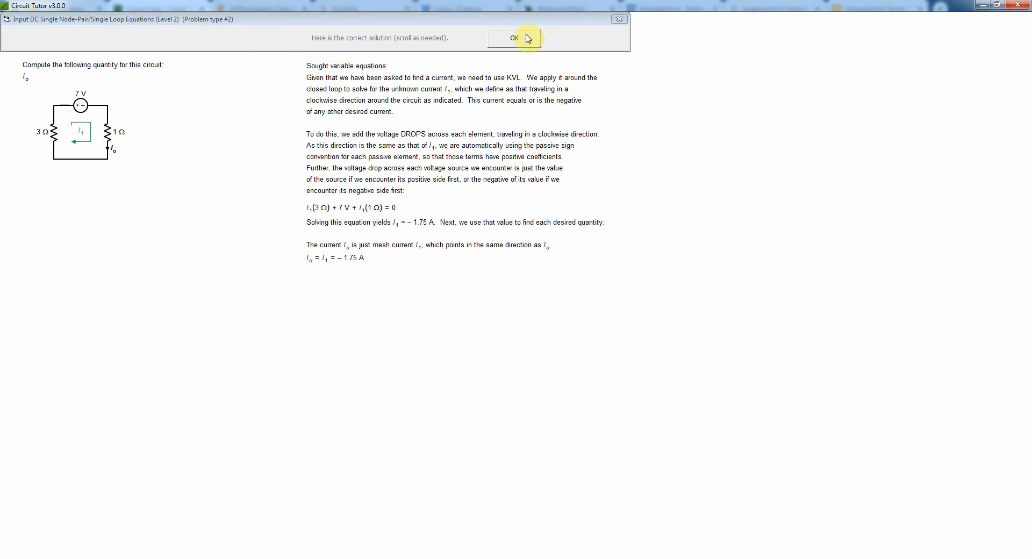
left_click(524, 38)
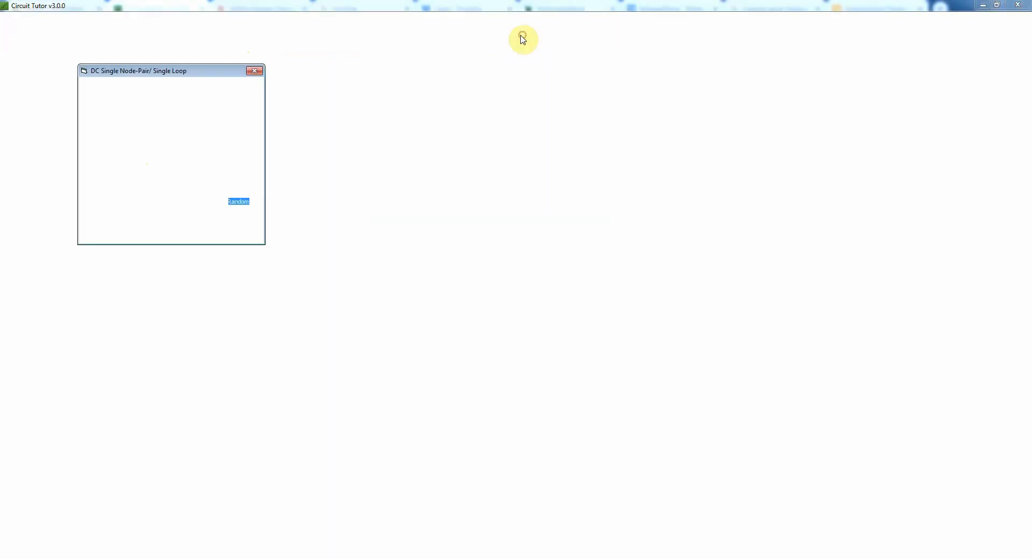
Step: Start the next Medium-level problem and choose Single Node-Pair as its circuit analysis
left_click(255, 160)
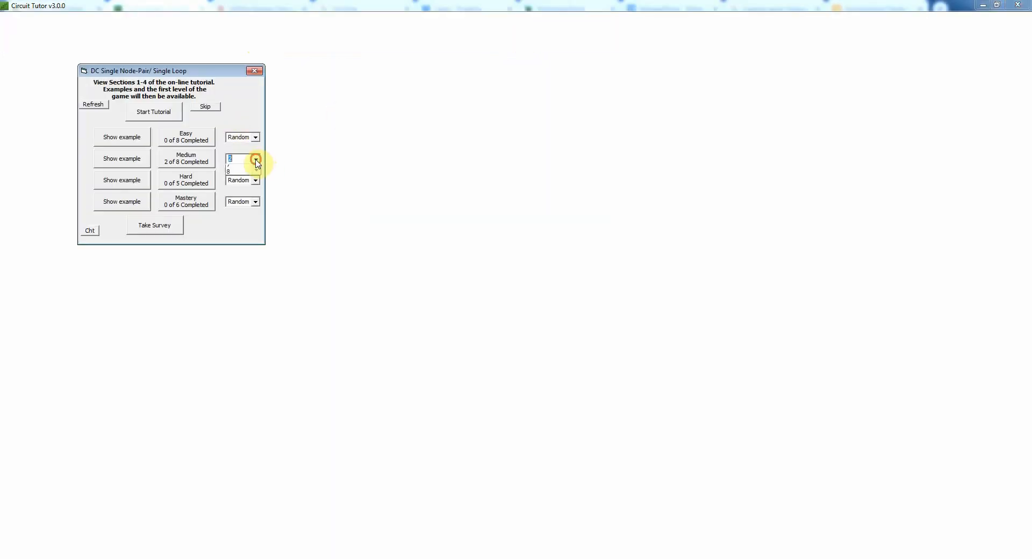
left_click(236, 180)
left_click(197, 164)
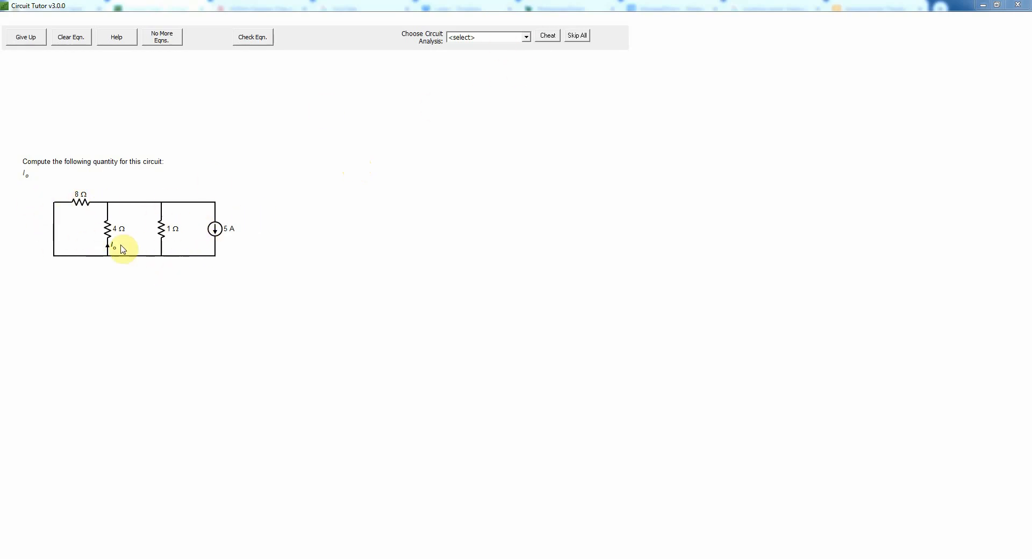
left_click(526, 37)
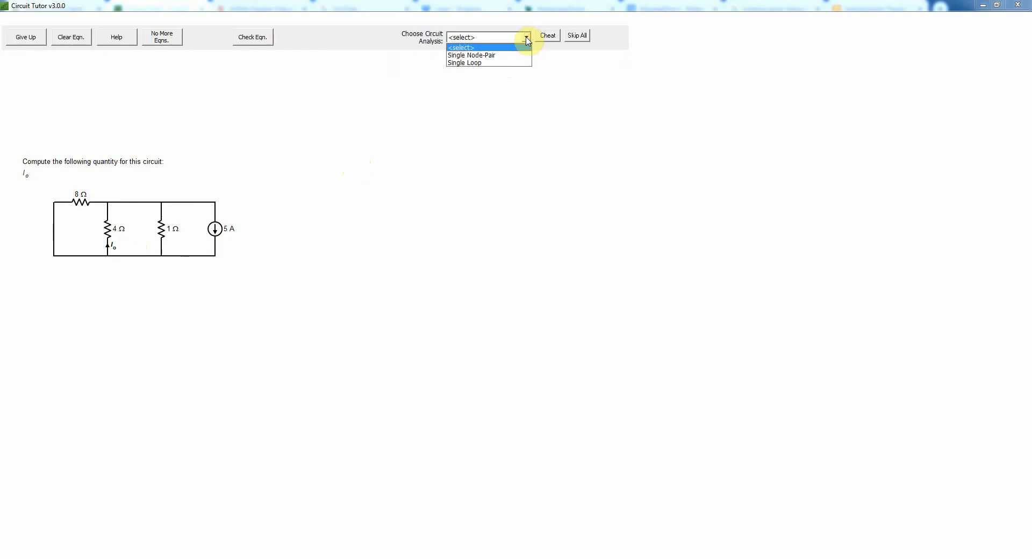
left_click(488, 56)
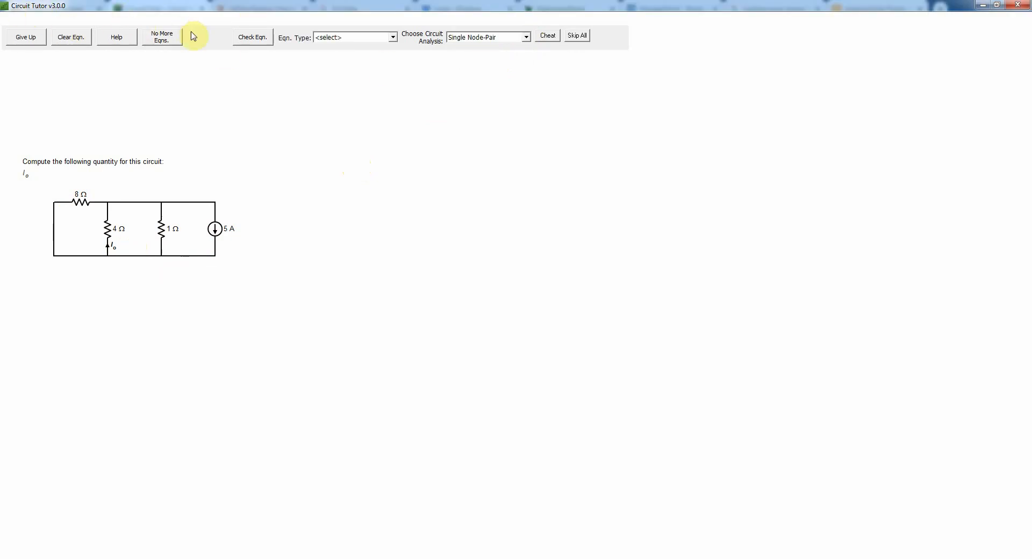
Step: Write the Sought Branch Current equation Io = 5 A · (1/4 Ω) / (1/4 Ω + 1/1 Ω + 1/8 Ω) and check it
left_click(393, 39)
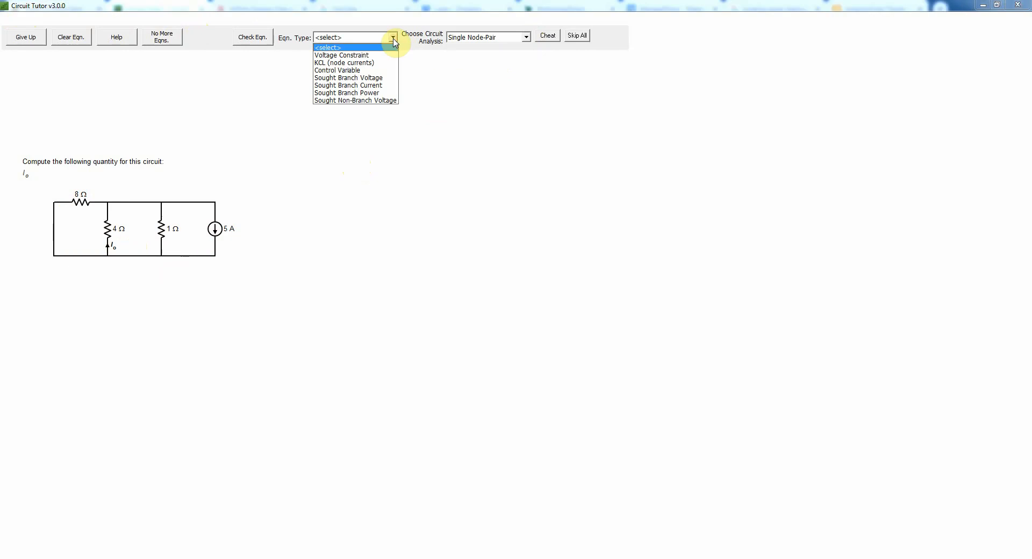
left_click(373, 86)
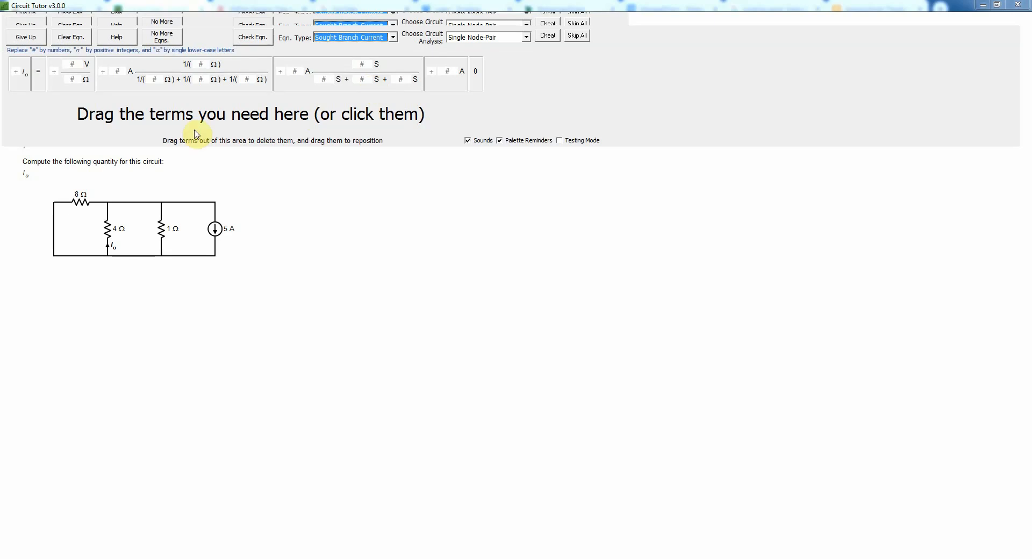
left_click(16, 85)
left_click(40, 85)
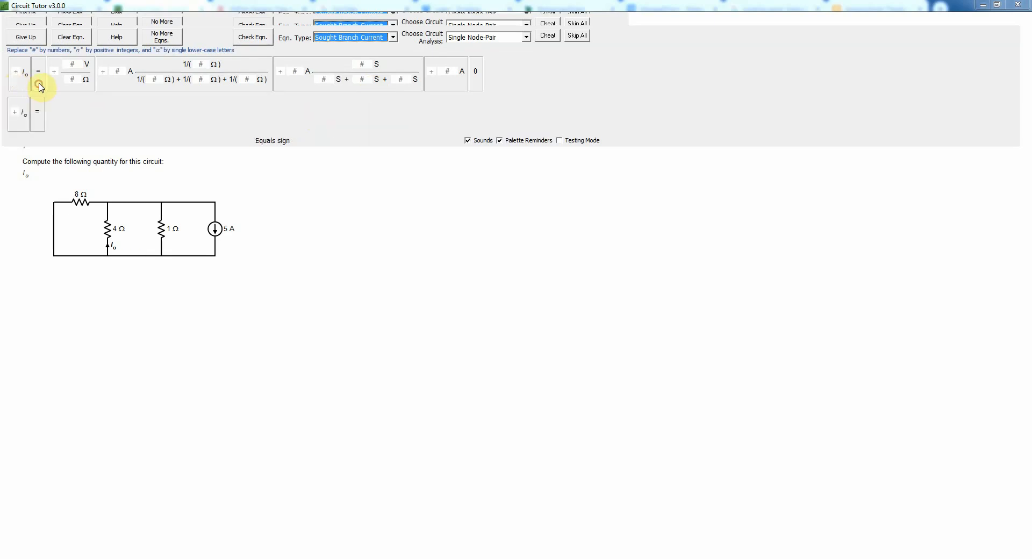
left_click(145, 67)
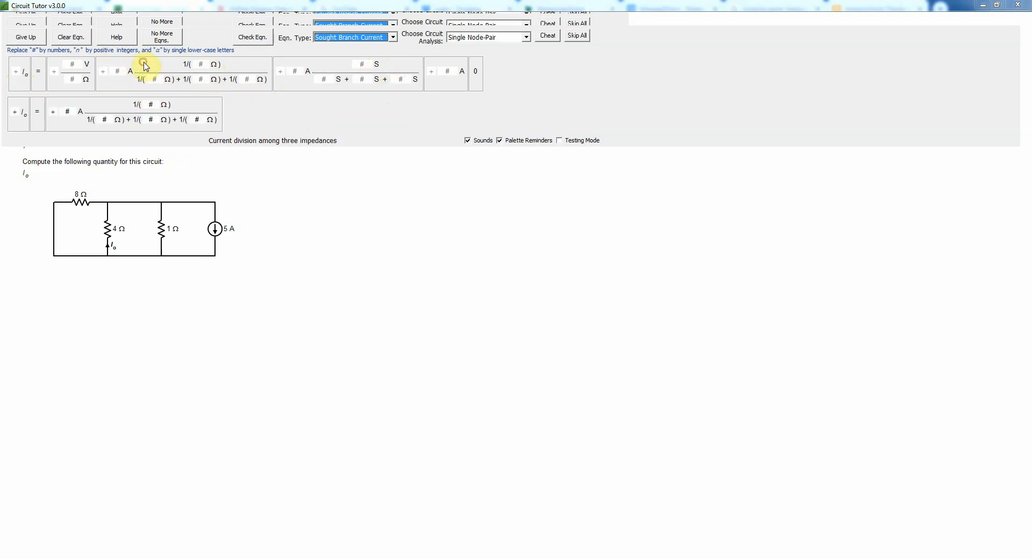
left_click(68, 113)
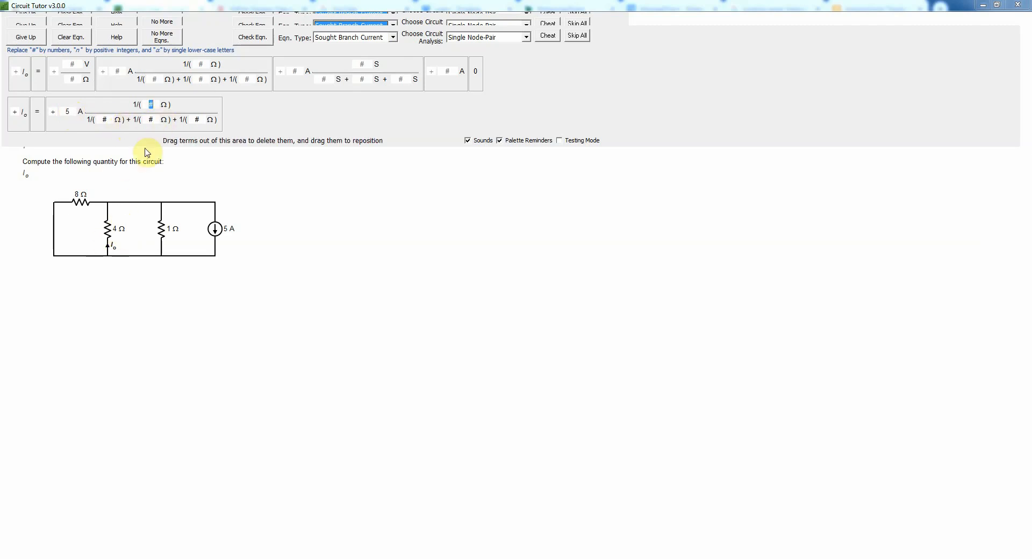
type("4")
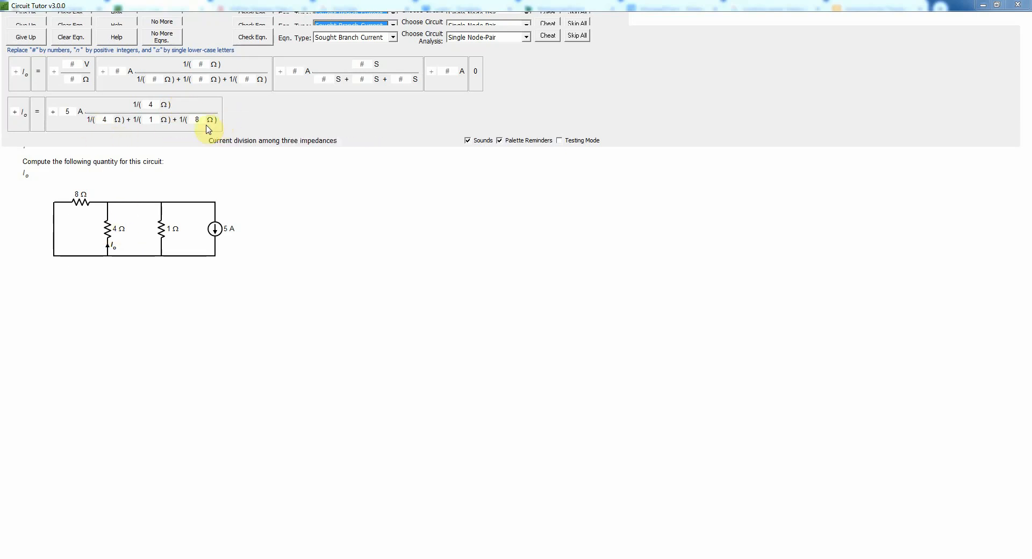
left_click(249, 39)
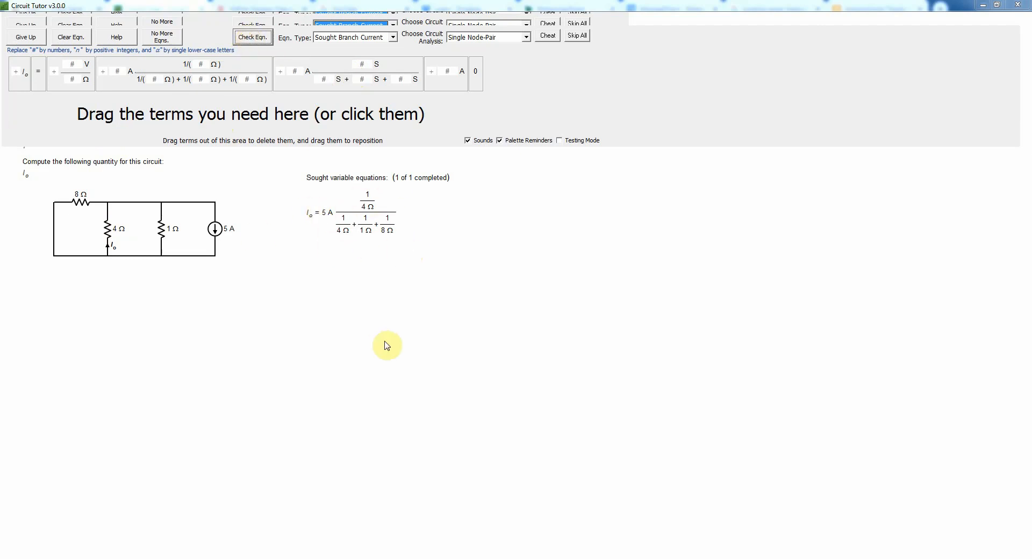
Step: Declare that no more equations are needed, have Io filled in automatically as 0.909 A, and check the answer
left_click(162, 39)
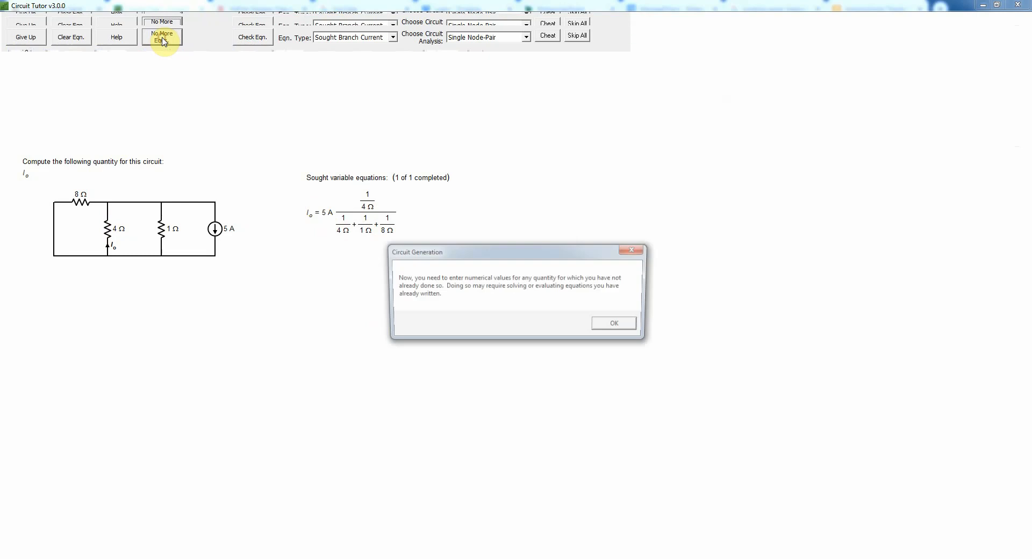
left_click(619, 325)
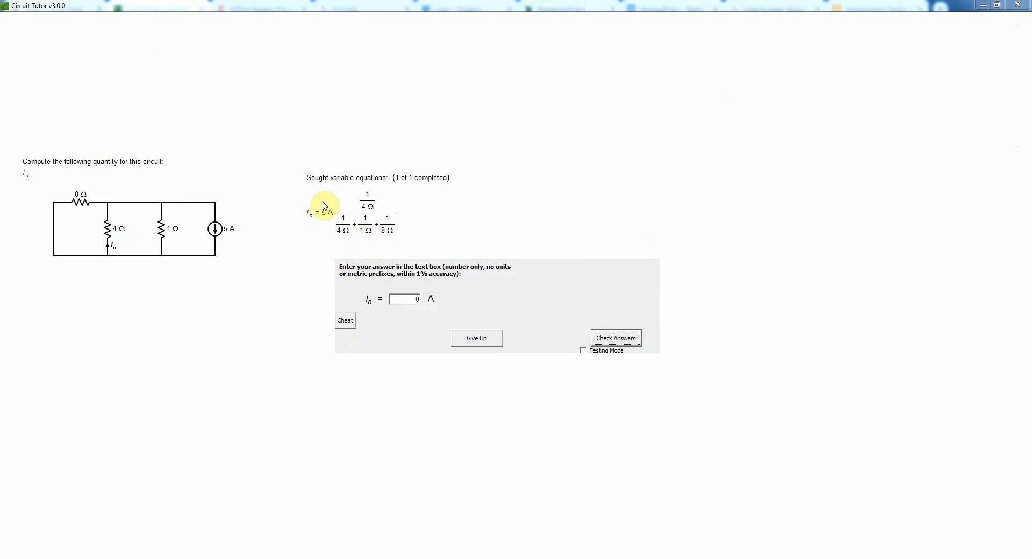
left_click(345, 323)
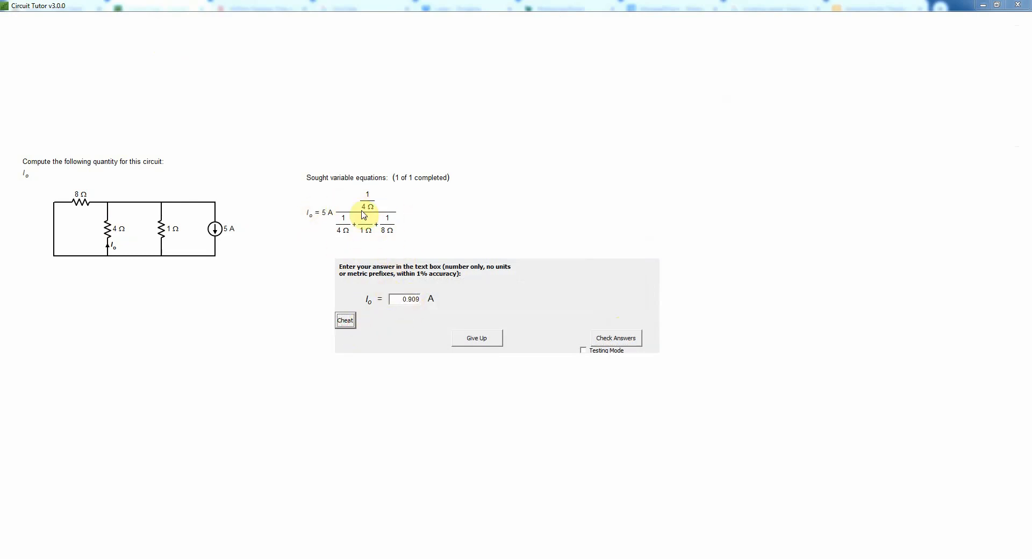
left_click(618, 339)
left_click(600, 322)
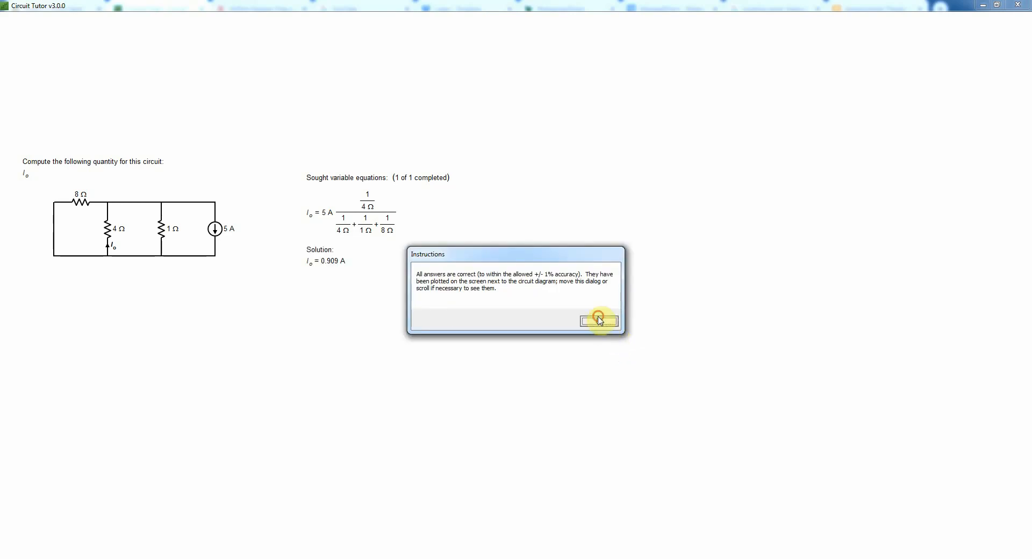
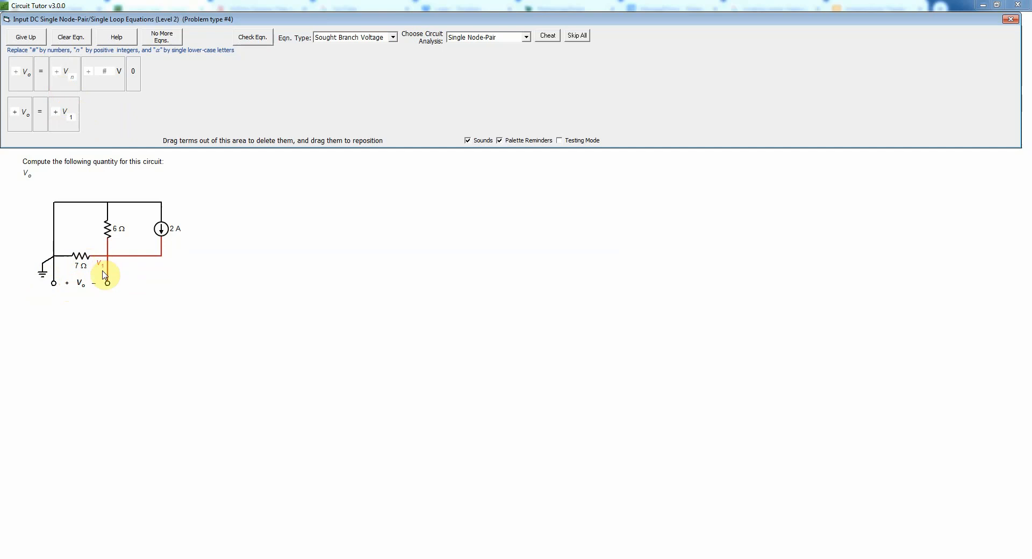
Step: Make the V1 term negative so the Sought Branch Voltage equation reads Vo = −V1, and check it
double_click(56, 111)
type("-")
left_click(271, 40)
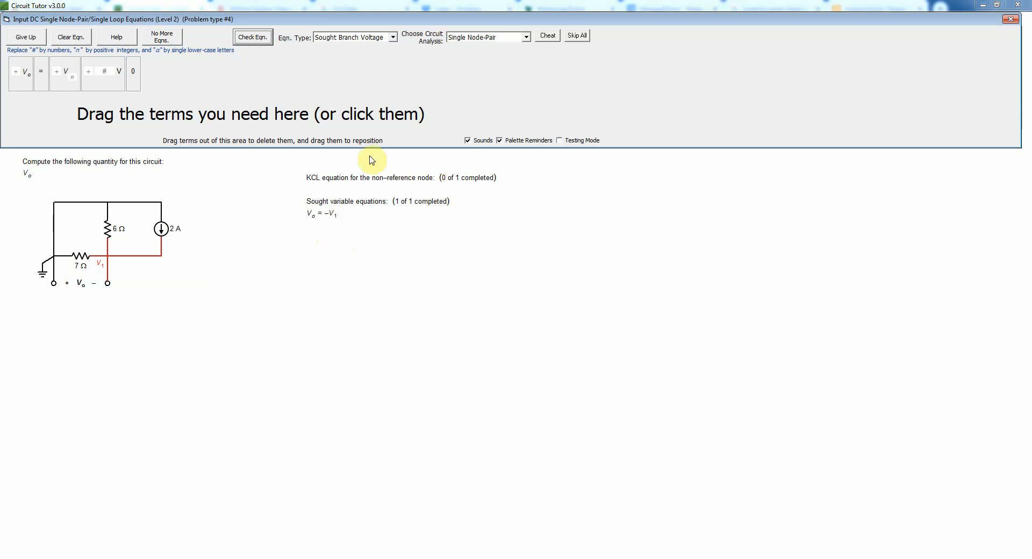
Step: Write the KCL equation V1/7 Ω + V1/6 Ω − 2 A = 0 for the non-reference node and check it
left_click(392, 38)
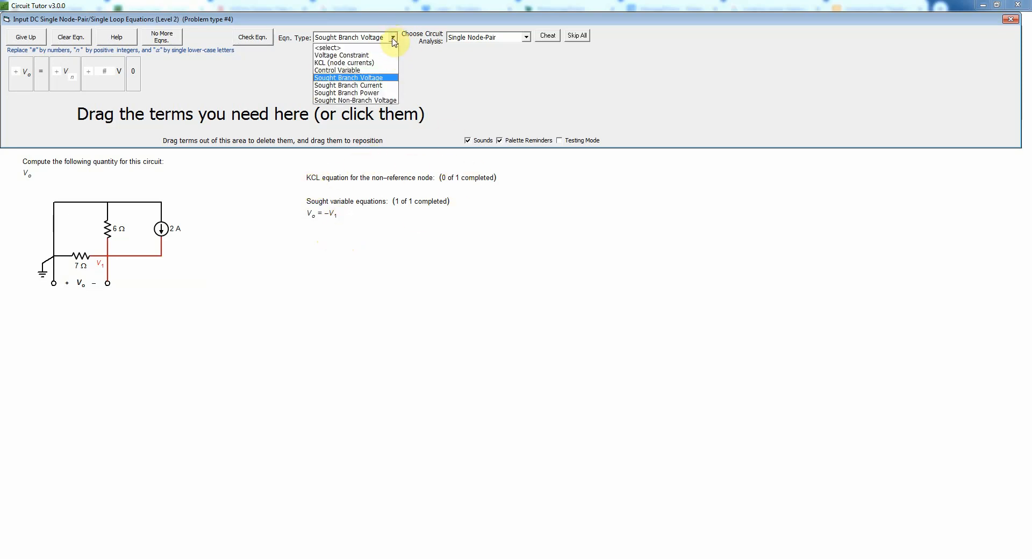
left_click(364, 64)
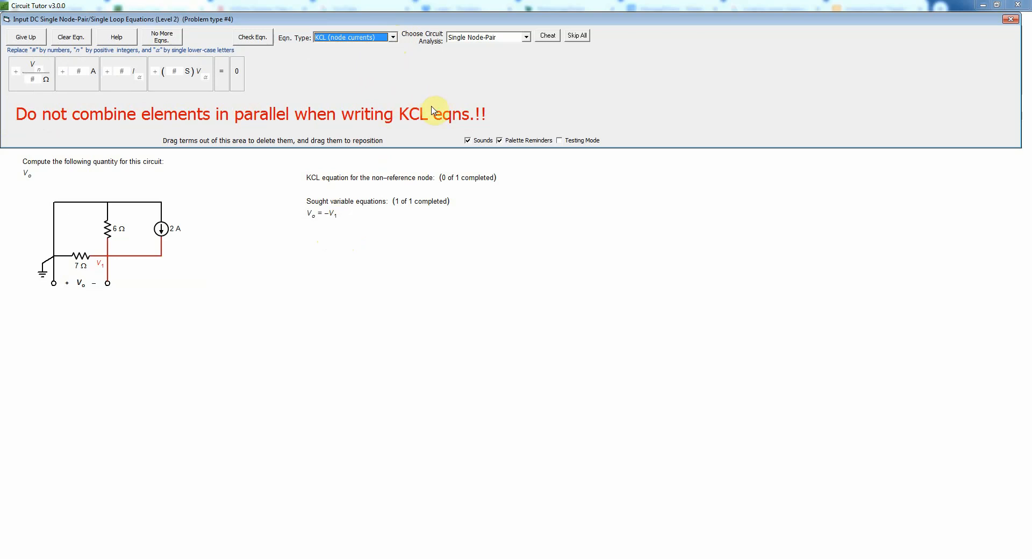
left_click(24, 88)
left_click(23, 86)
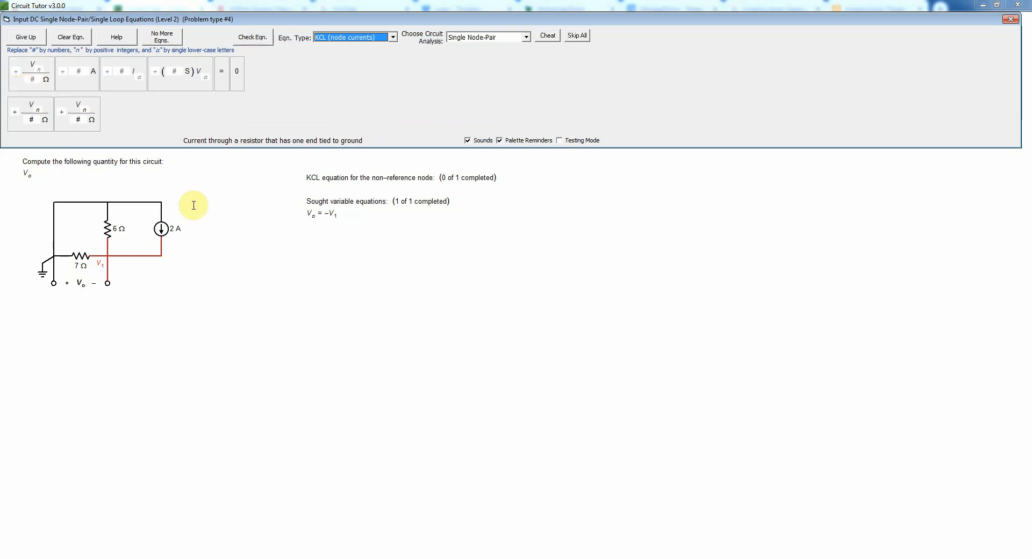
left_click(90, 86)
left_click(221, 86)
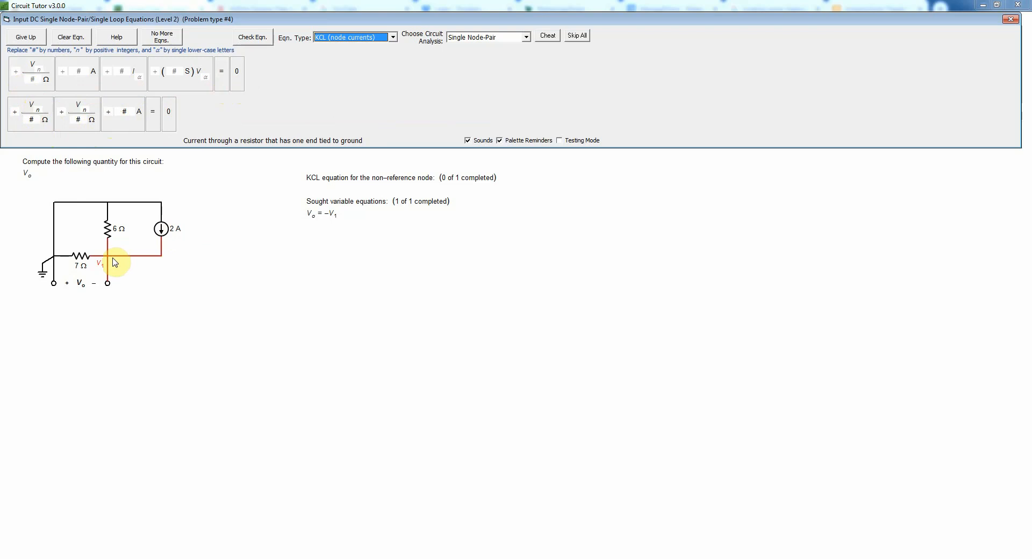
left_click(38, 110)
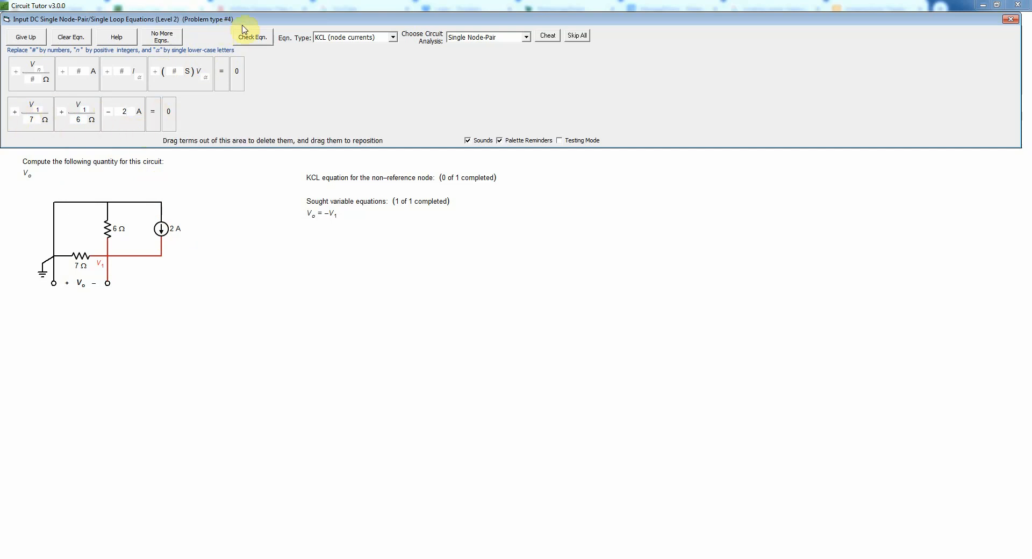
left_click(256, 38)
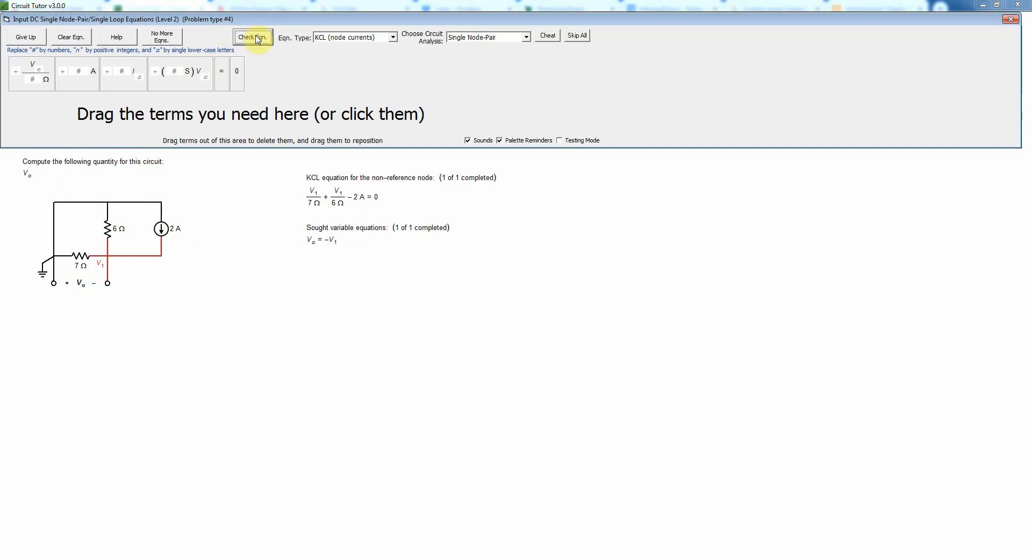
Step: Declare that no more equations are needed, have V1 filled in automatically as 6.46 V, and check the answer
left_click(166, 42)
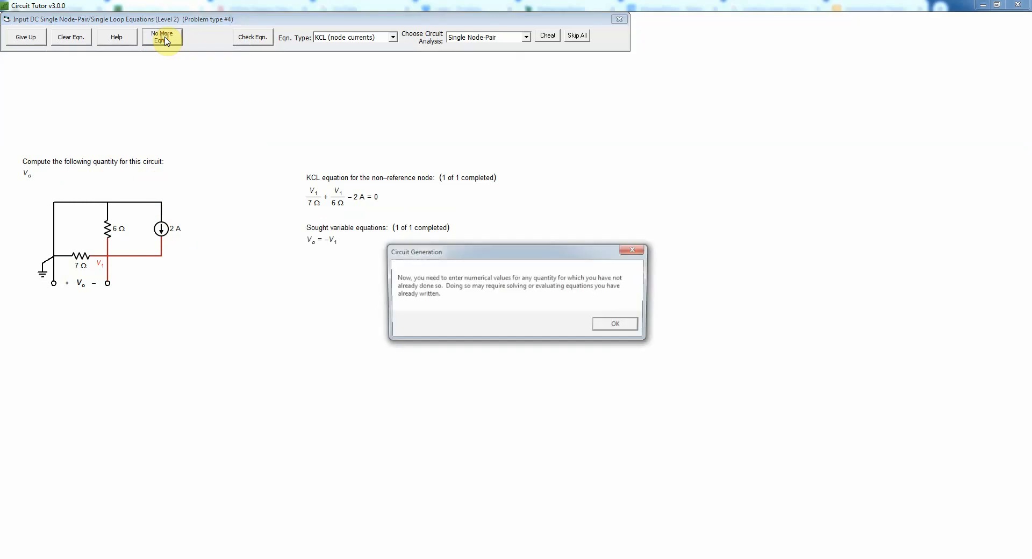
left_click(623, 324)
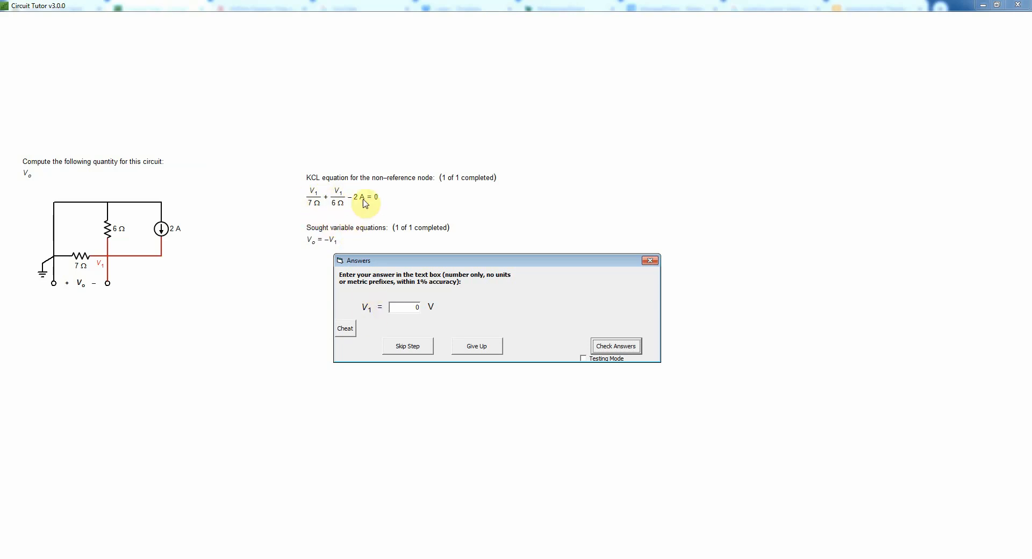
left_click(344, 329)
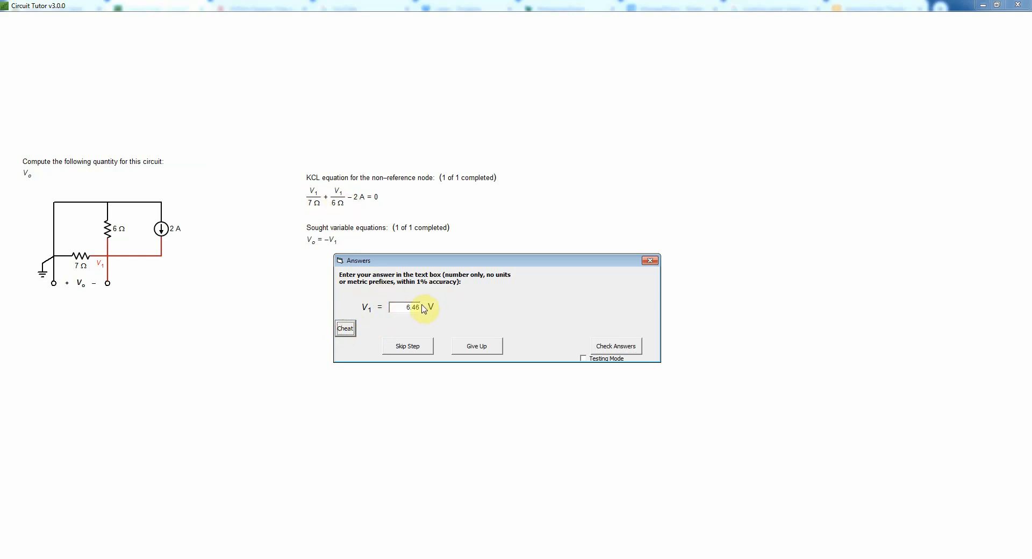
left_click(617, 345)
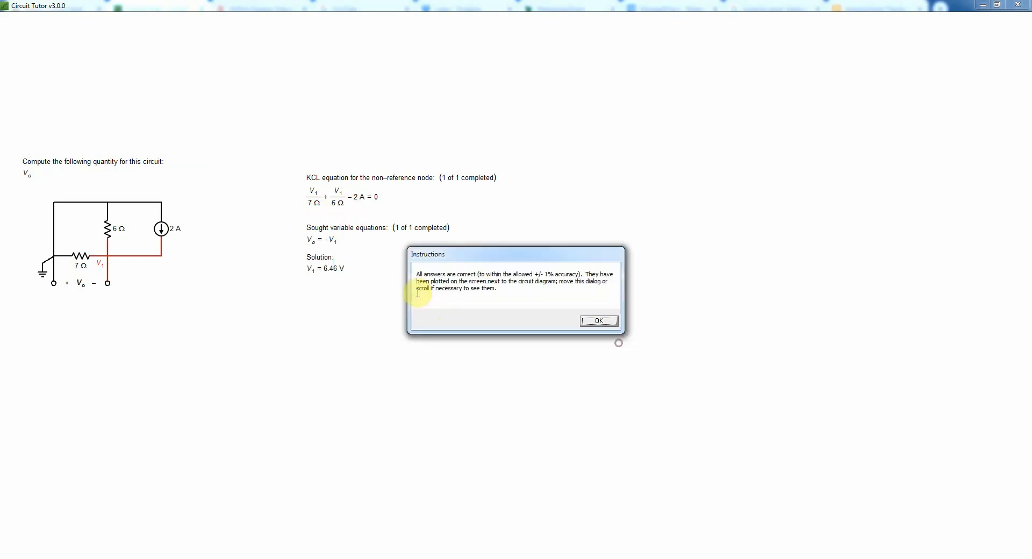
left_click_drag(488, 256, 369, 308)
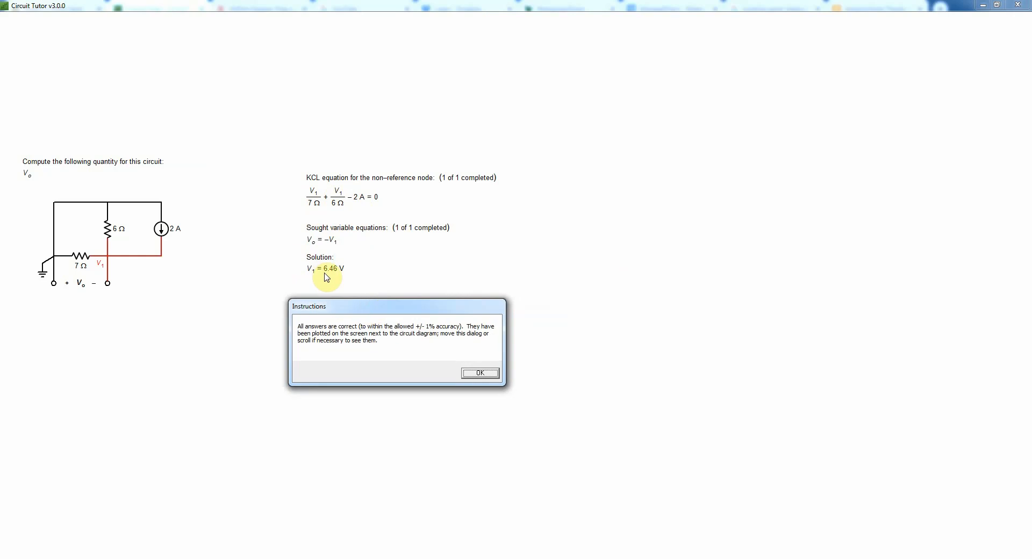
left_click(490, 374)
Step: Continue to the sought quantity, have Vo filled in automatically as −6.46 V, and check the answer
left_click(620, 325)
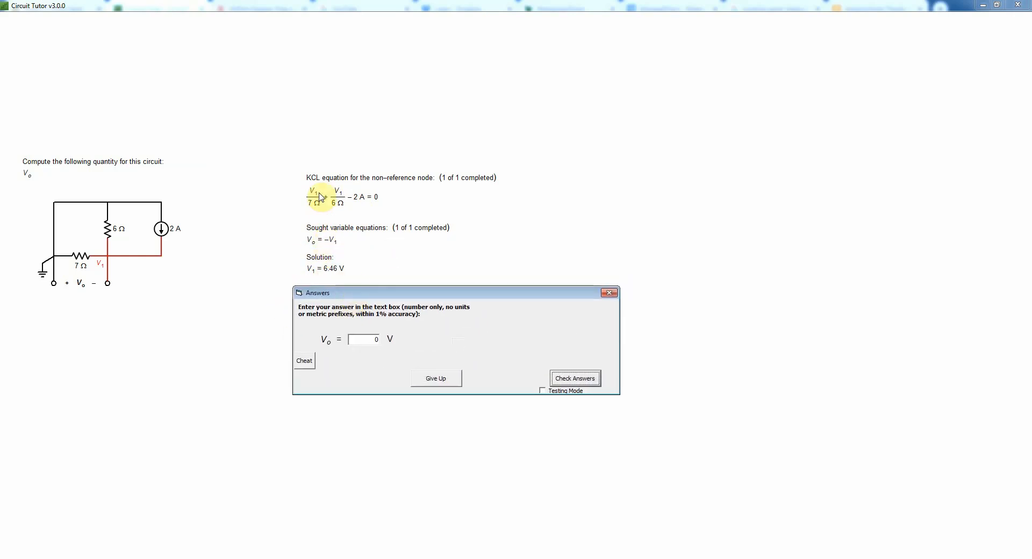
left_click(306, 362)
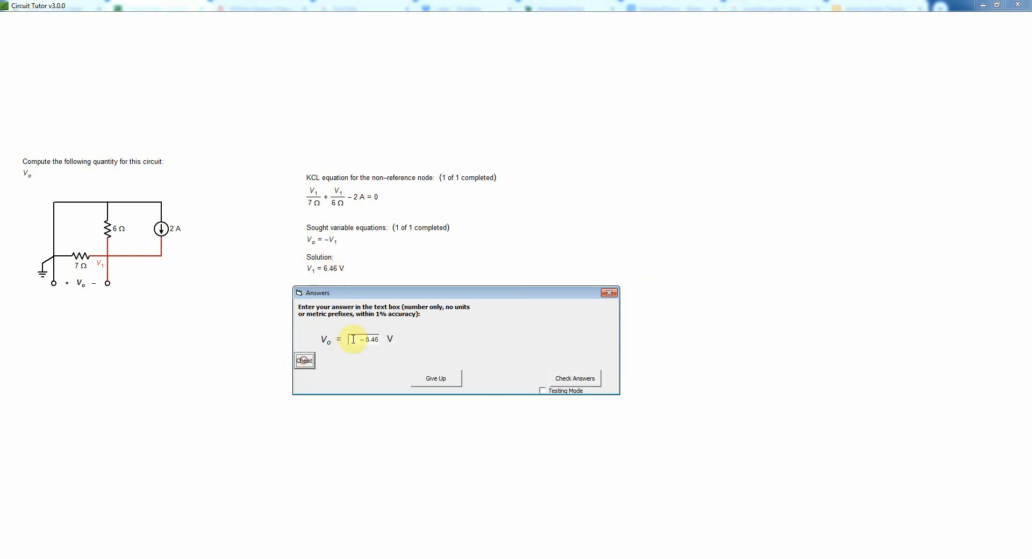
left_click(575, 380)
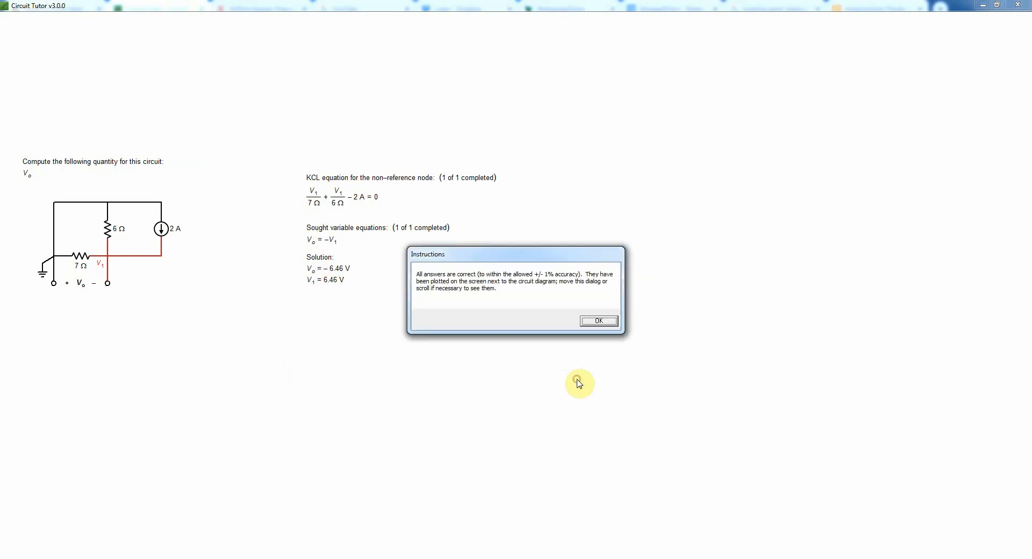
left_click(597, 320)
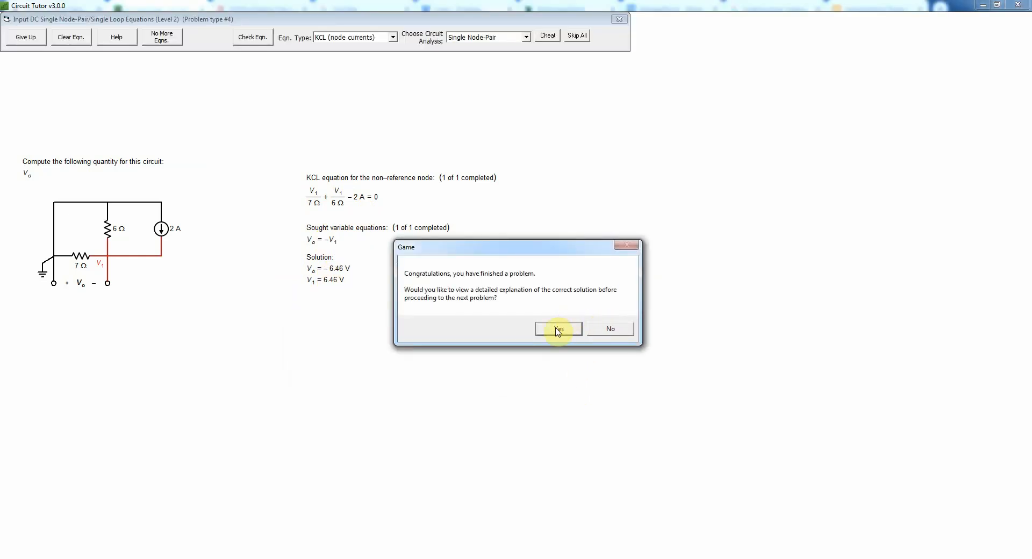
Step: View the detailed explanation of the Vo solution, including its KCL equation, and close it
left_click(557, 329)
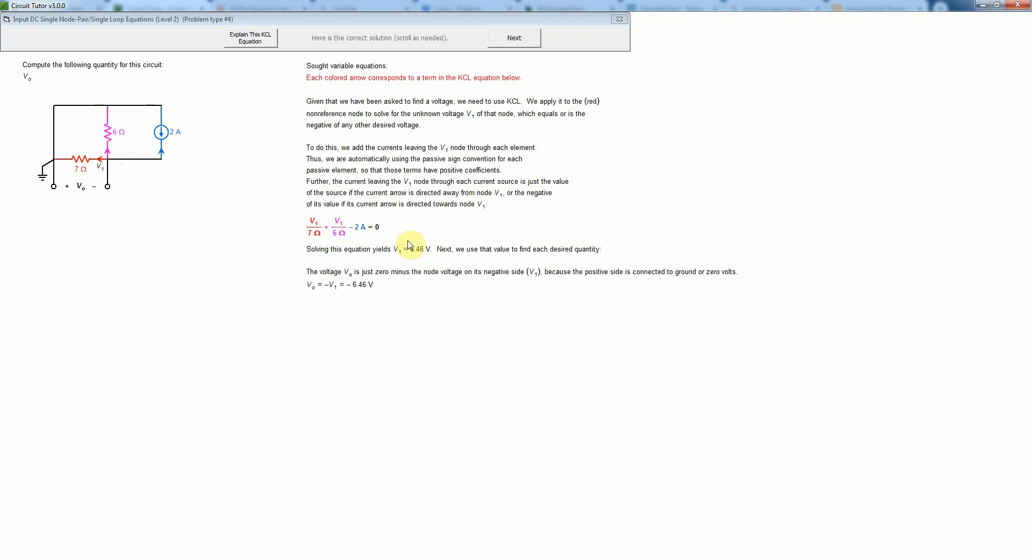
left_click(524, 43)
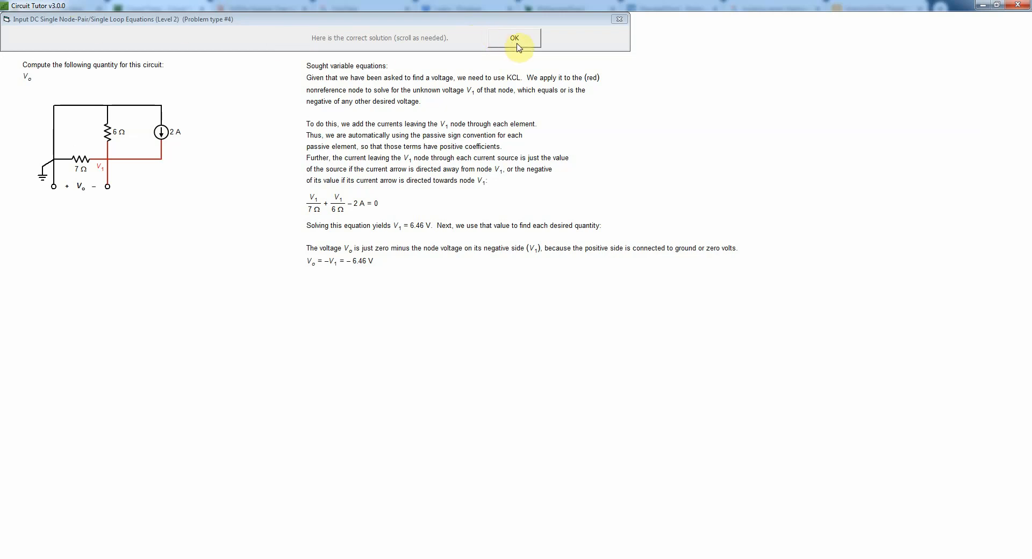
left_click(515, 43)
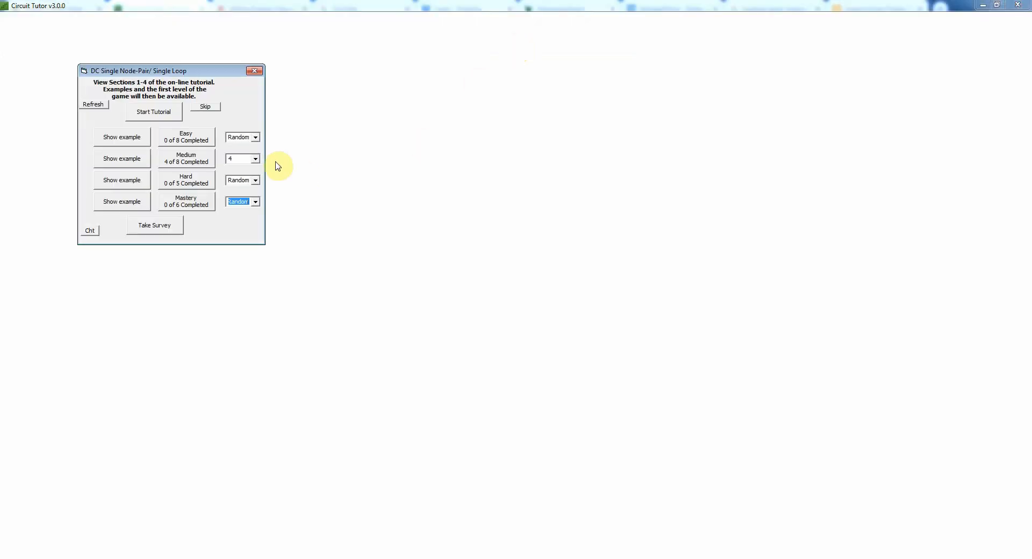
Step: Open Medium-level problem 5 and choose Single Node-Pair as the circuit analysis
left_click(256, 160)
left_click(240, 200)
left_click(197, 165)
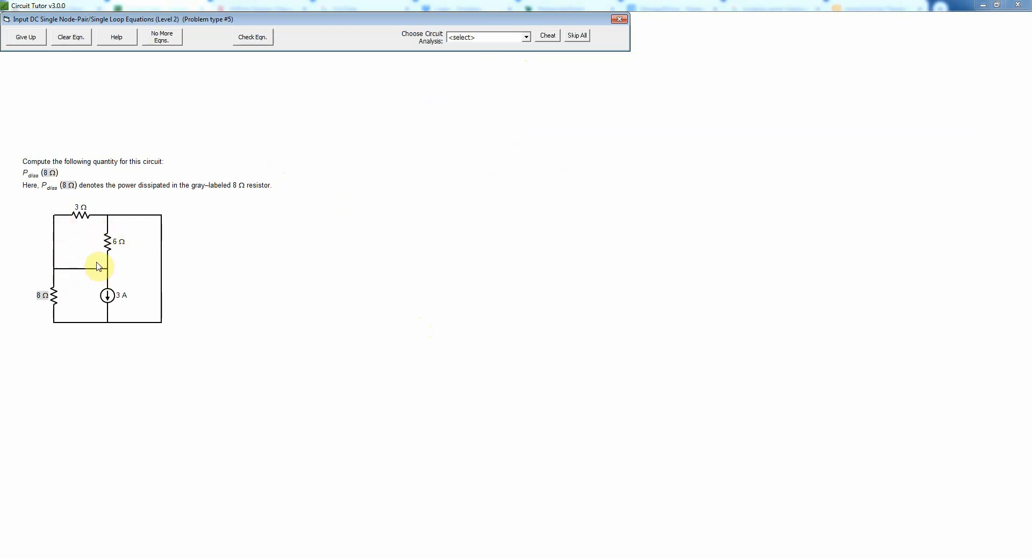
left_click(525, 38)
left_click(490, 54)
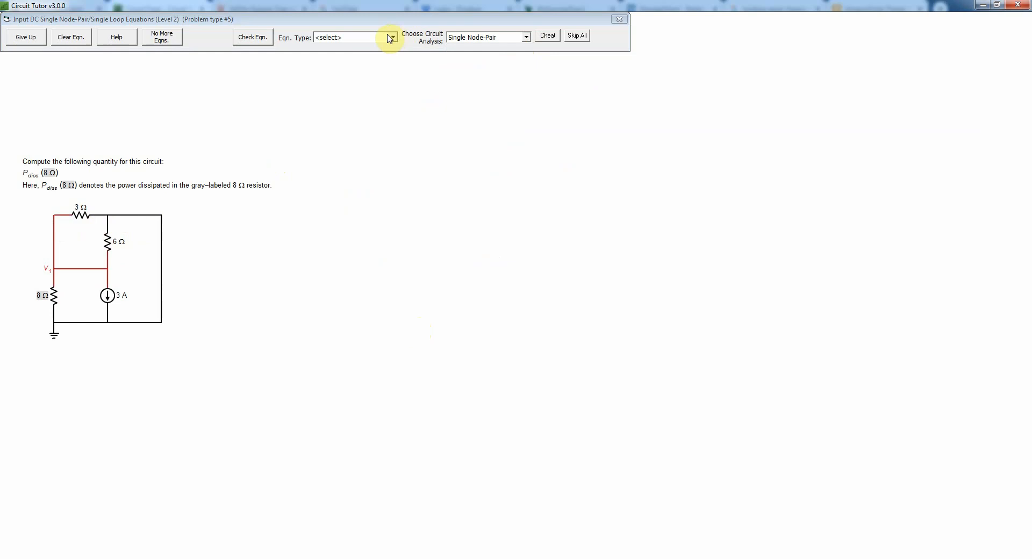
Step: Write the sought branch power equation Pdiss(8 Ω) = (V1)²/8 Ω using a node-voltage term and check it
left_click(393, 37)
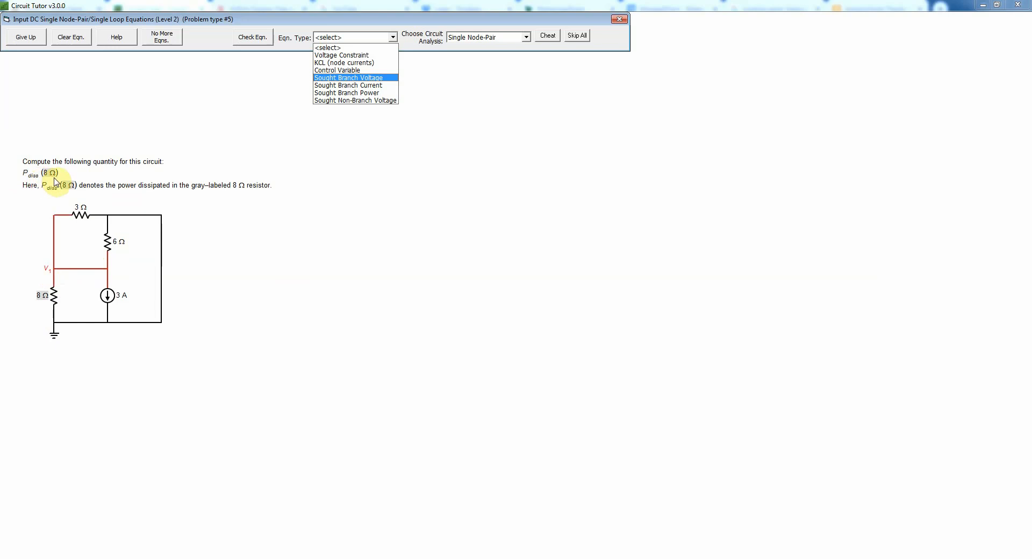
left_click(344, 93)
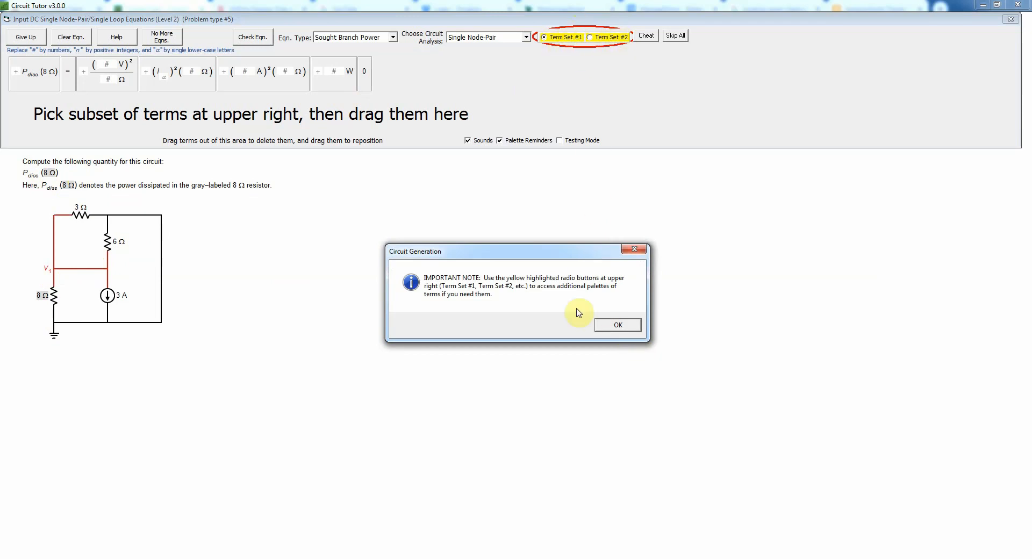
left_click(618, 325)
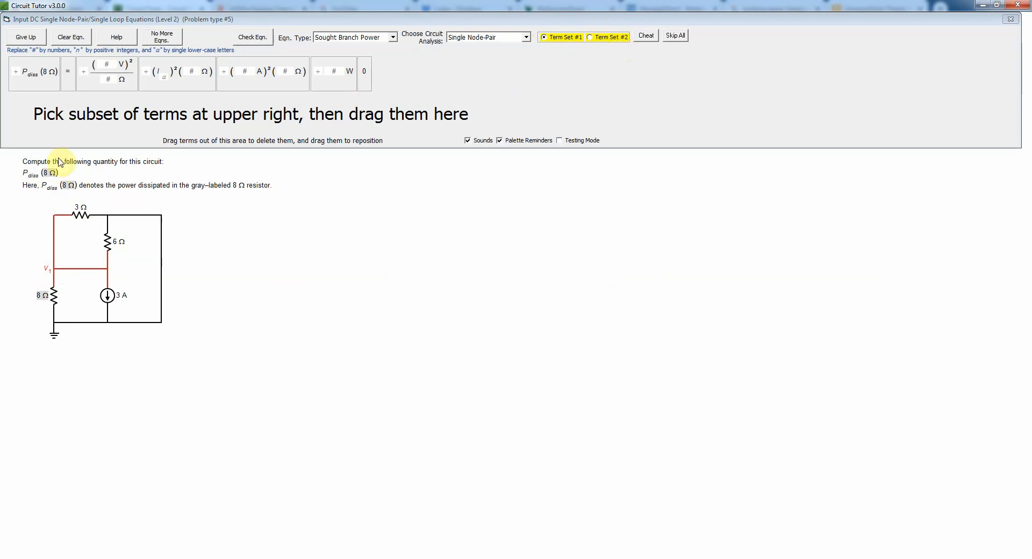
left_click(35, 87)
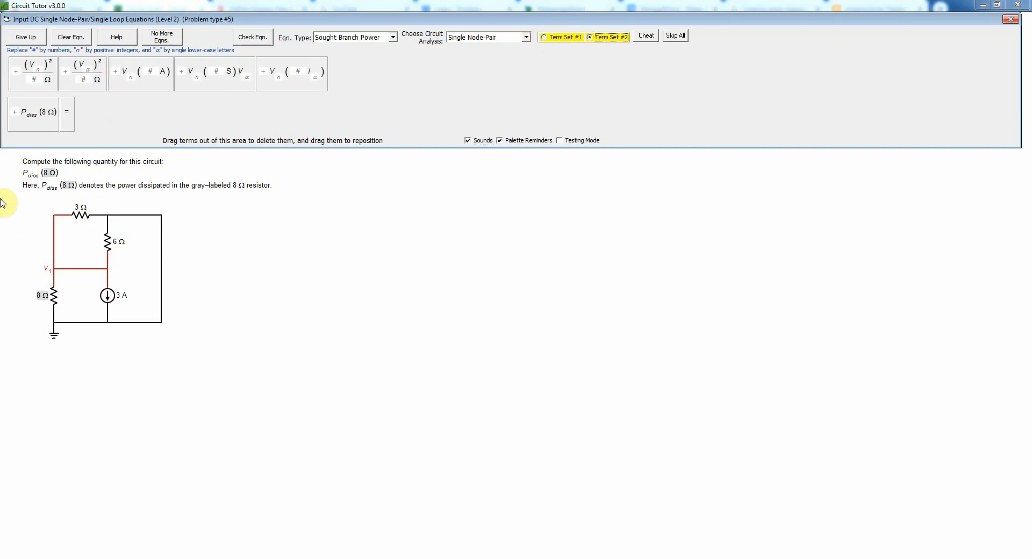
left_click(25, 81)
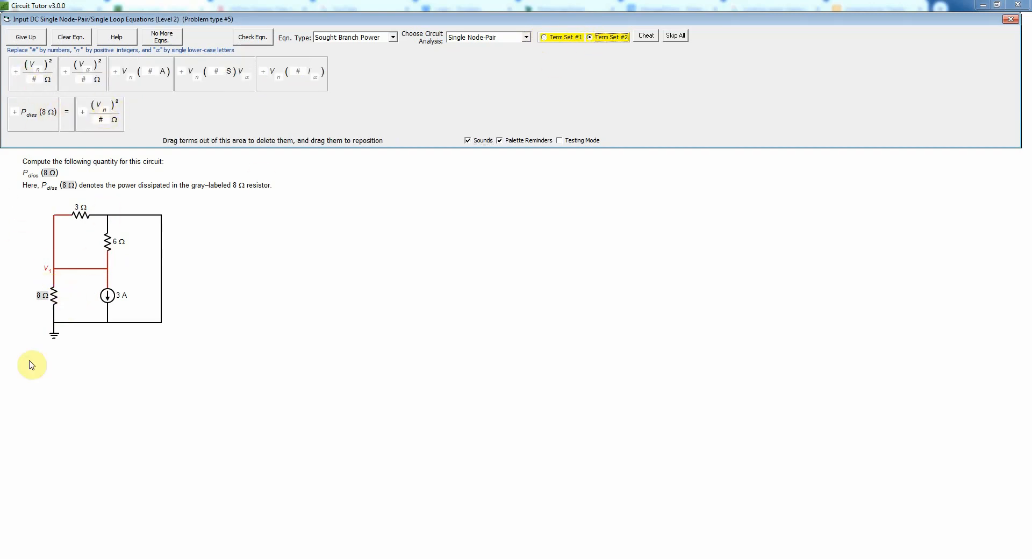
left_click(106, 110)
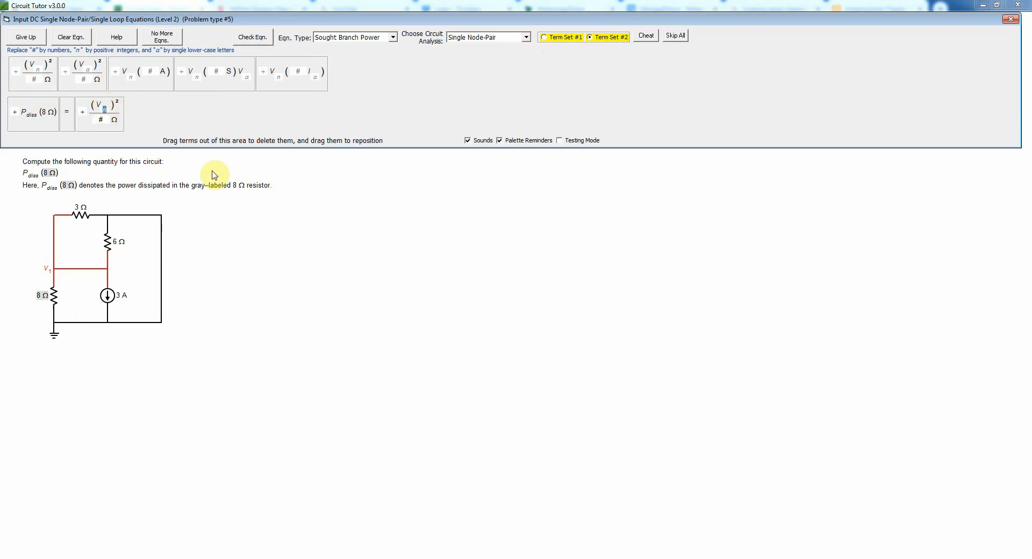
type("1")
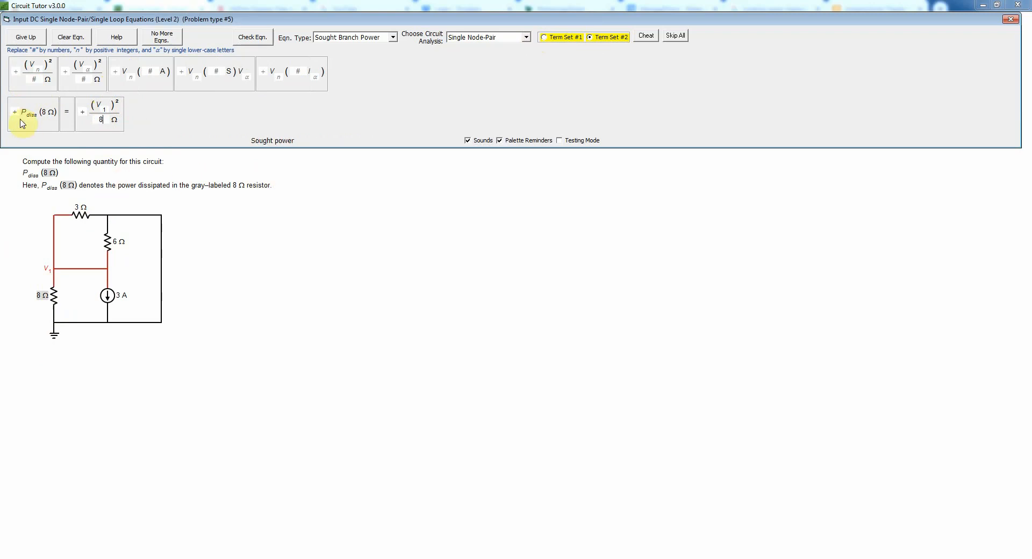
left_click(261, 40)
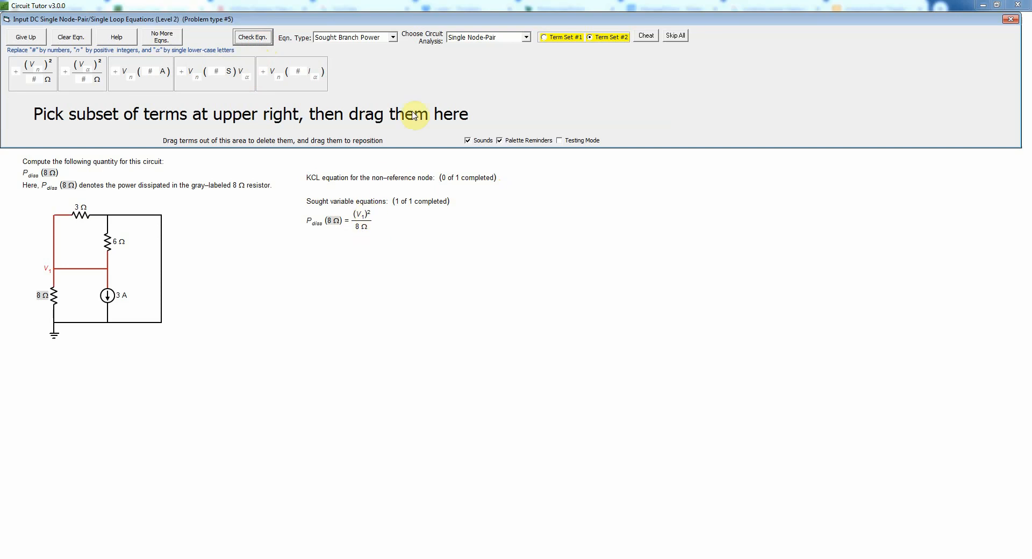
Step: Switch the equation type to KCL (node currents) for the non-reference node
left_click(394, 37)
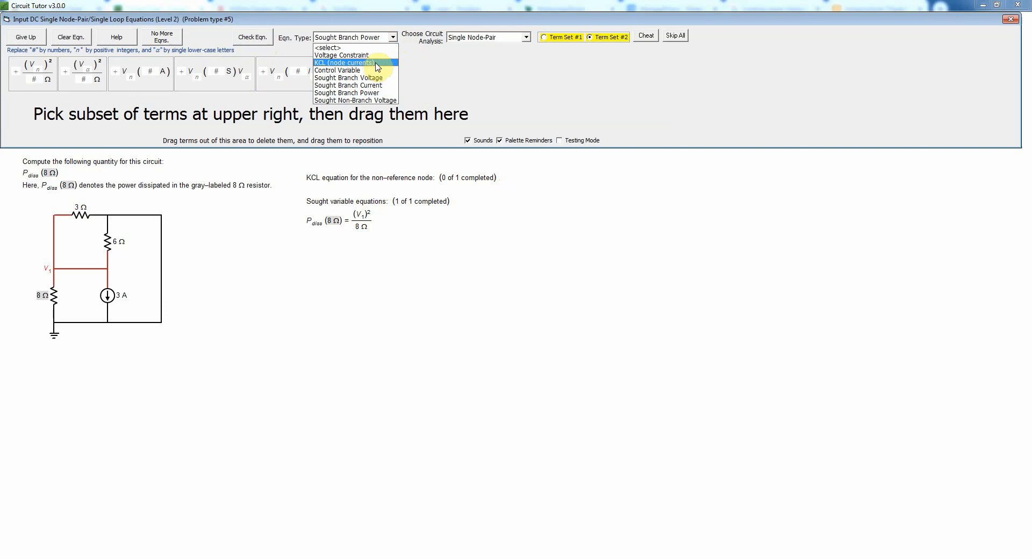
left_click(378, 65)
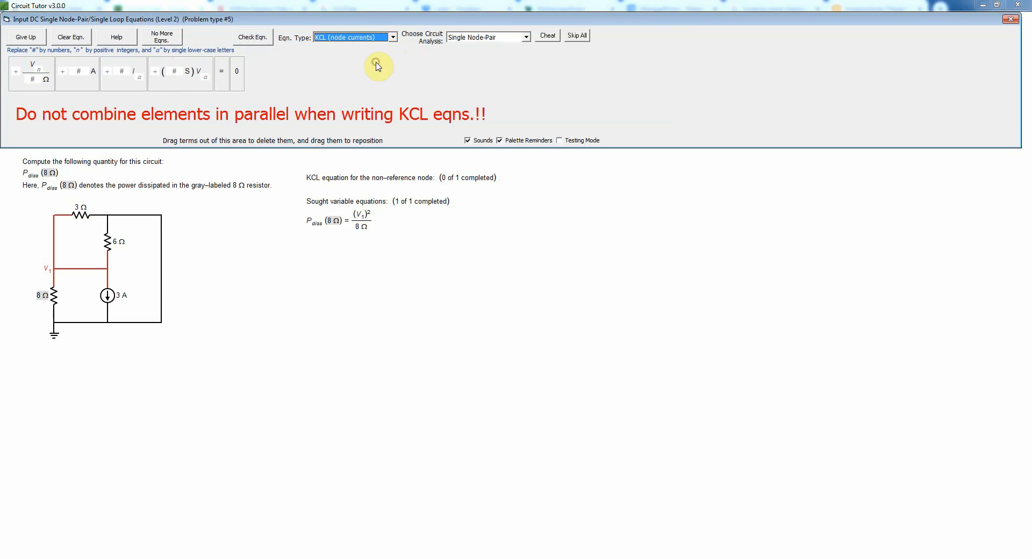
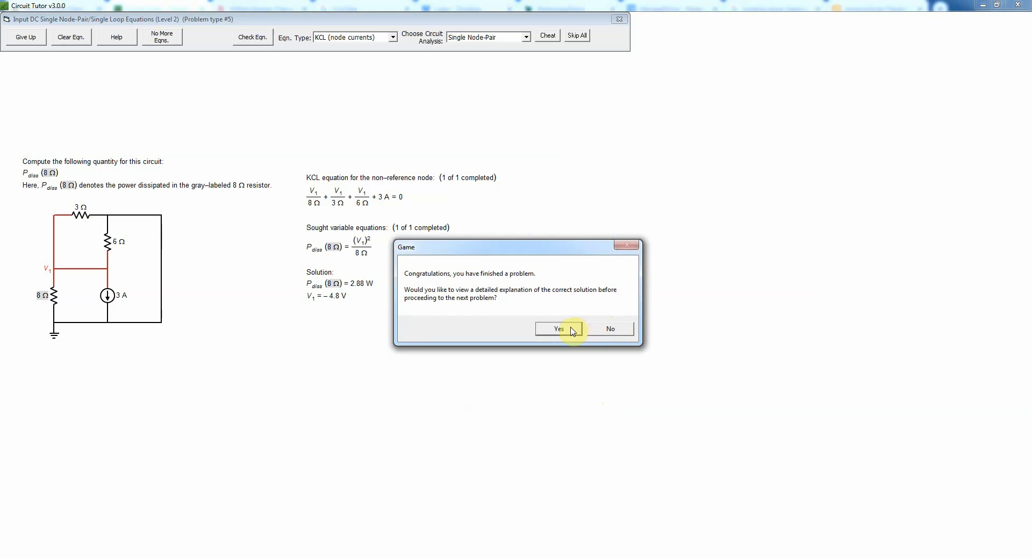
Step: View the detailed solution for the 8 Ω resistor's power, including the explanation of its KCL equation, and close it
left_click(557, 329)
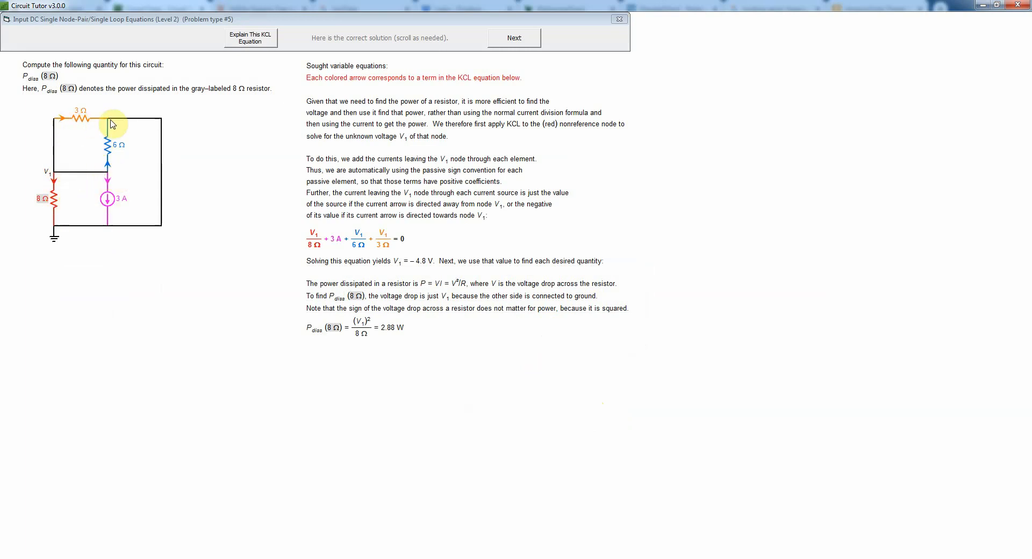
left_click(250, 38)
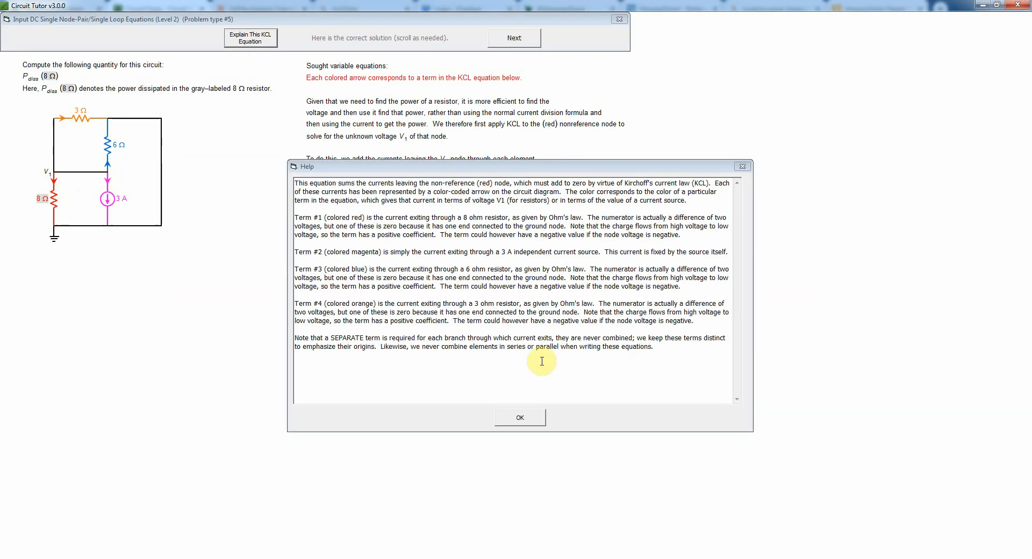
left_click(519, 418)
left_click(514, 41)
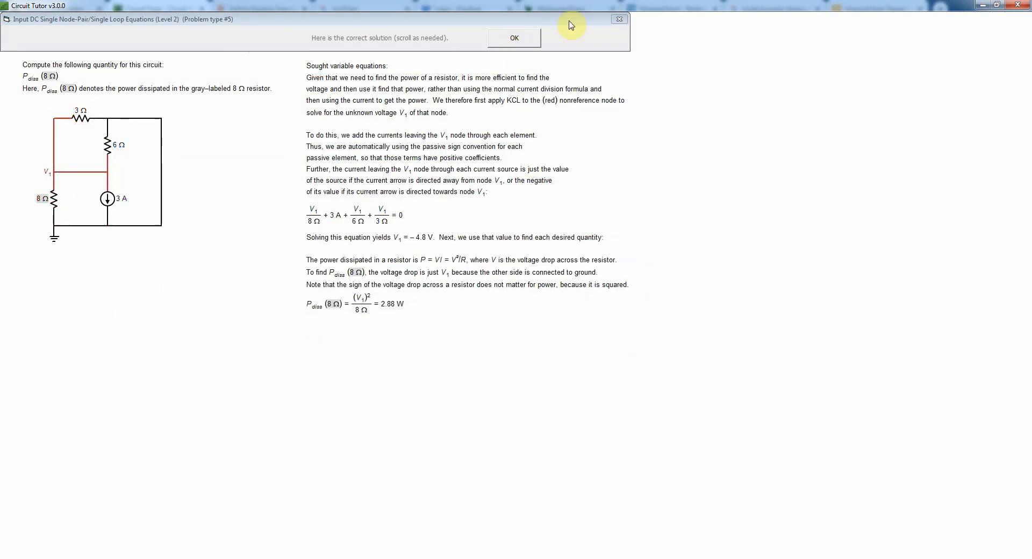
left_click(532, 41)
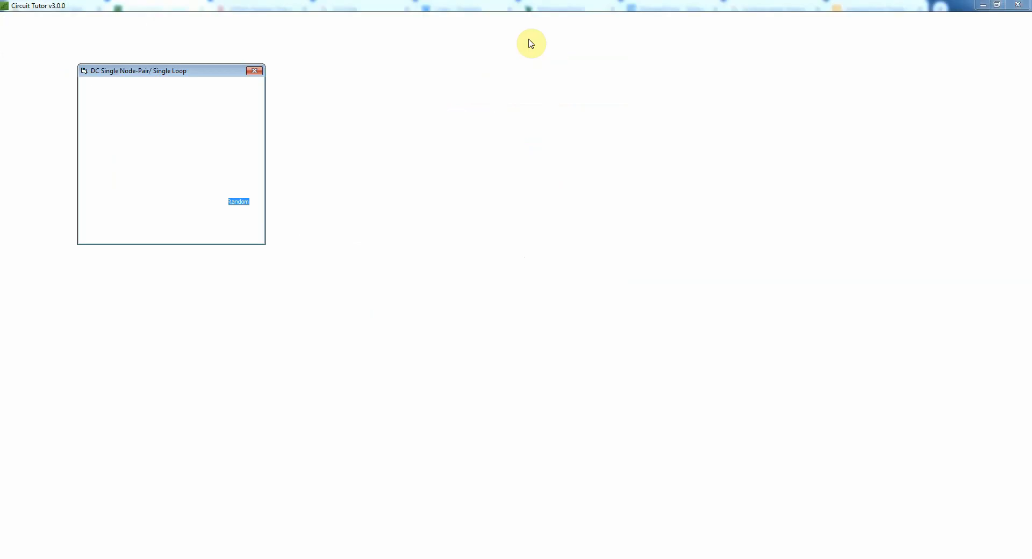
Step: Open Medium-level problem 6 and choose Single Loop as the circuit analysis
left_click(255, 159)
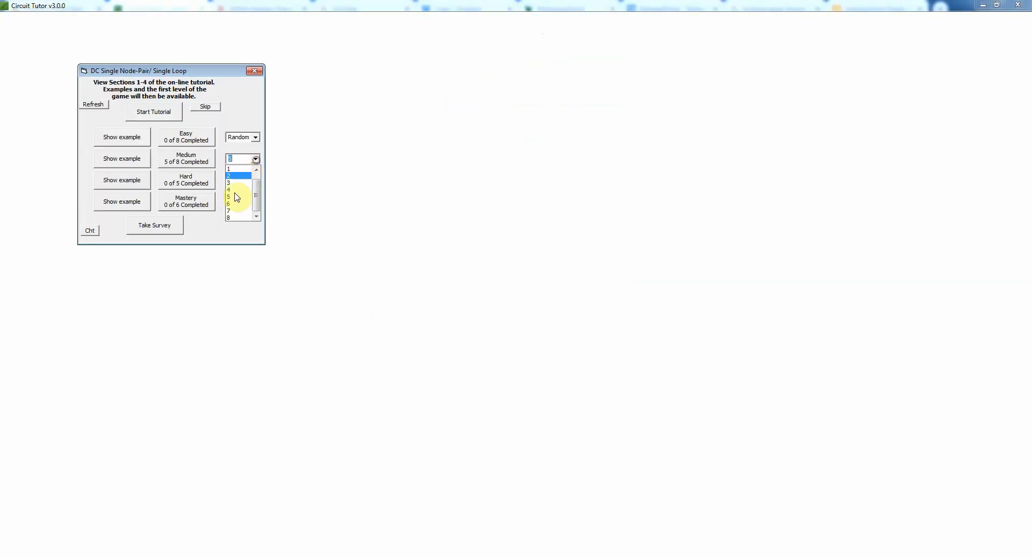
left_click(236, 205)
left_click(209, 171)
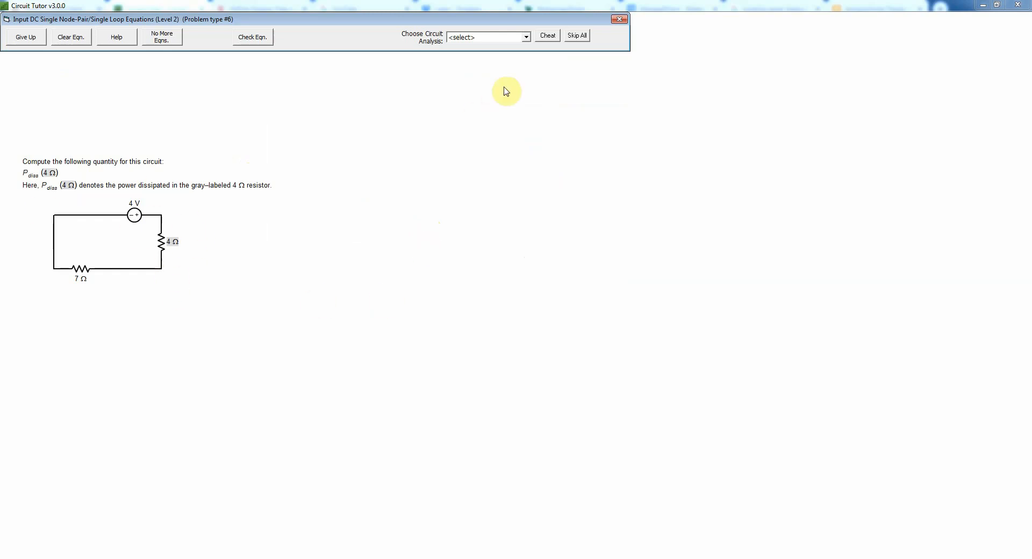
left_click(526, 36)
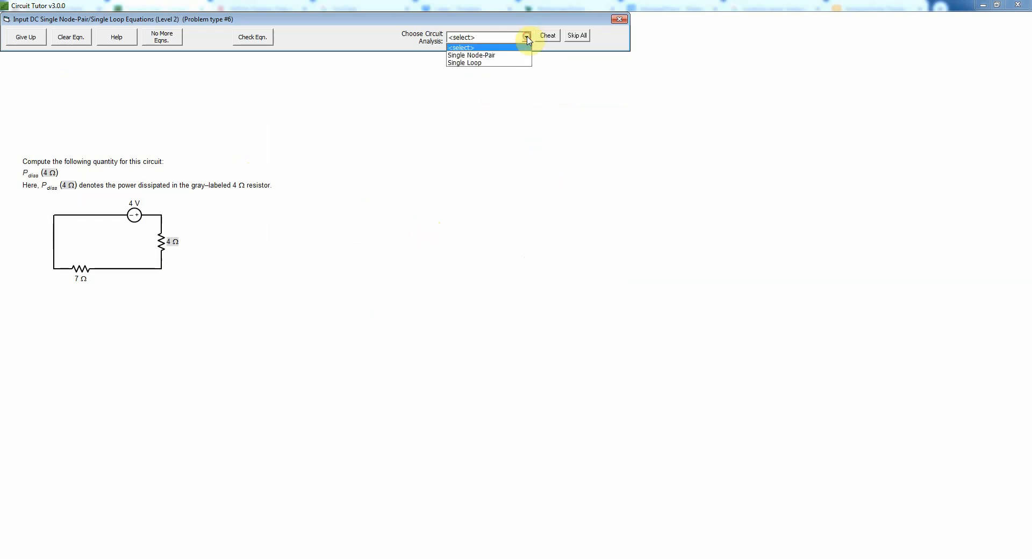
left_click(475, 63)
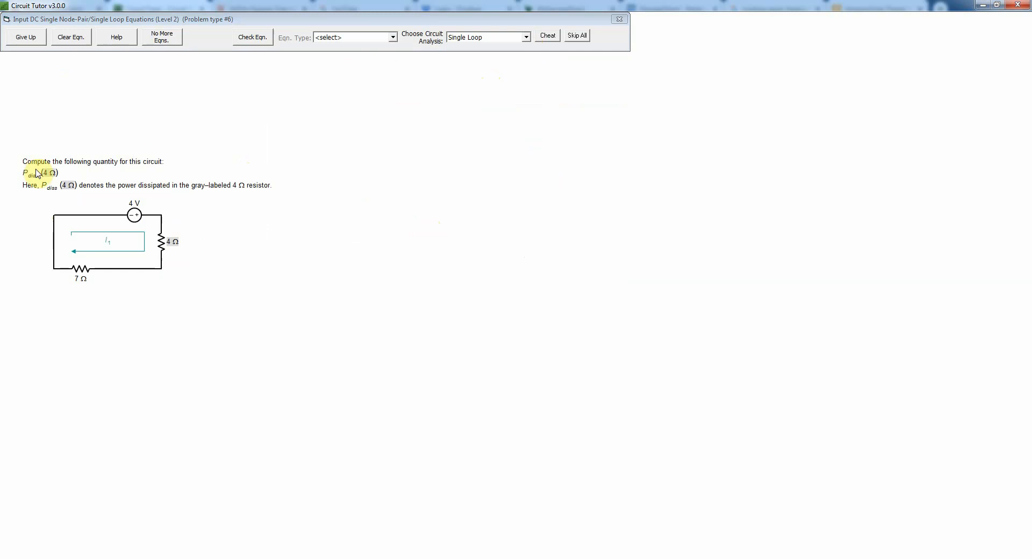
Step: Write the sought branch power equation Pdiss(4 Ω) = (I1)²(4 Ω) and check it
left_click(394, 37)
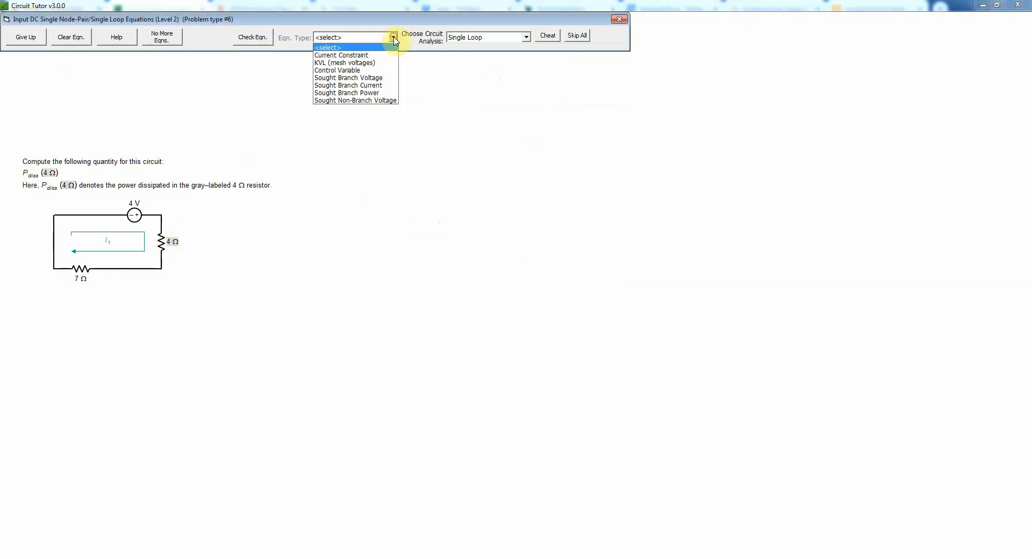
left_click(371, 93)
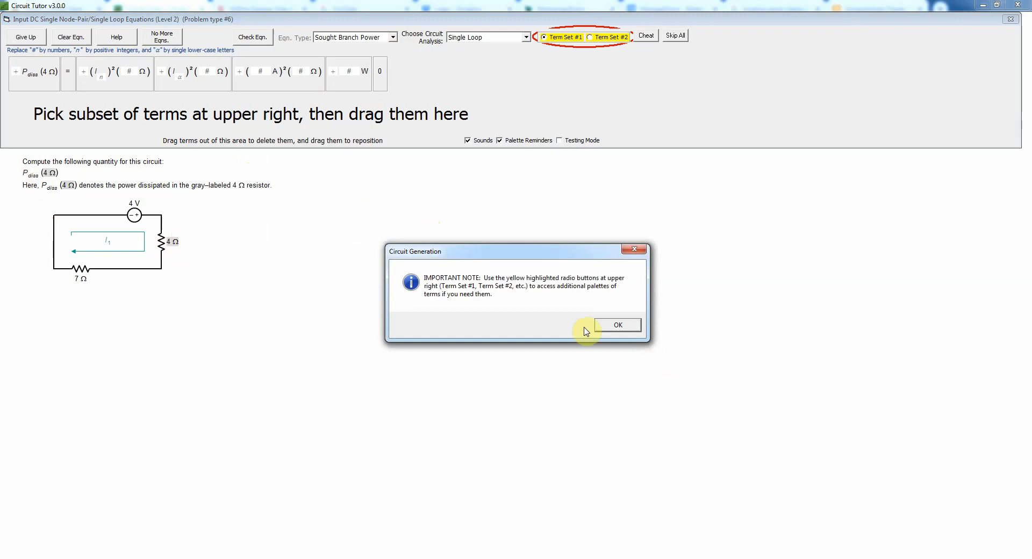
left_click(618, 327)
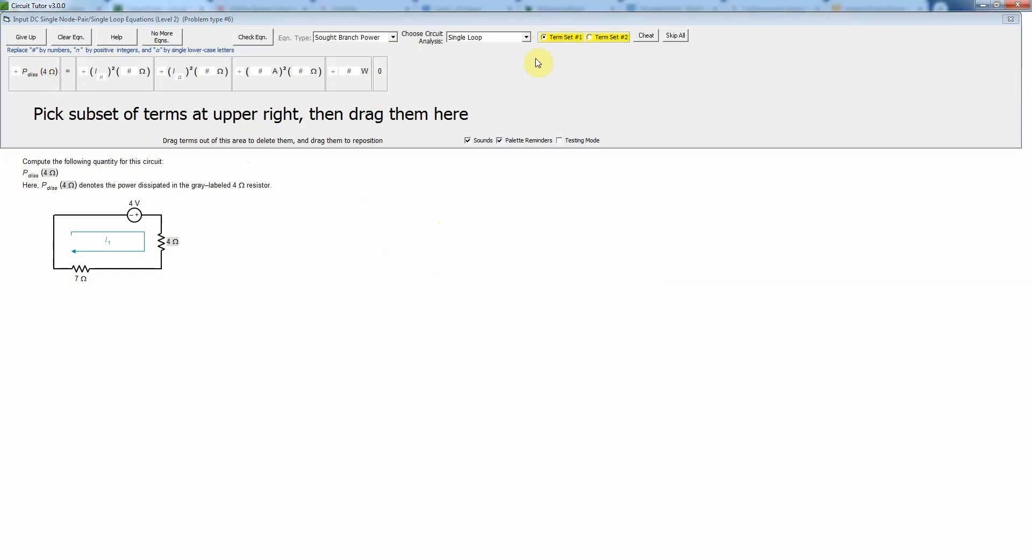
left_click(54, 84)
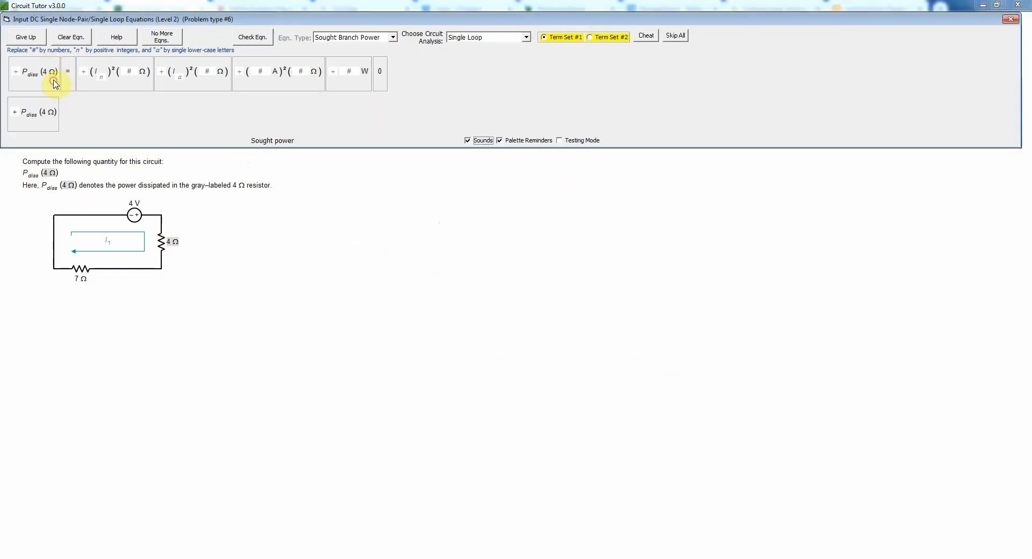
left_click(68, 83)
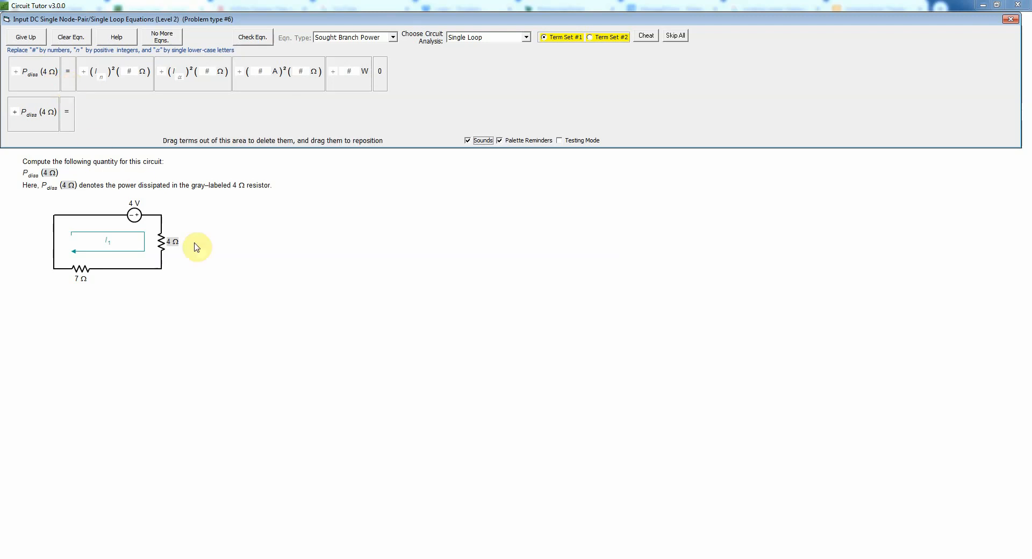
left_click(128, 87)
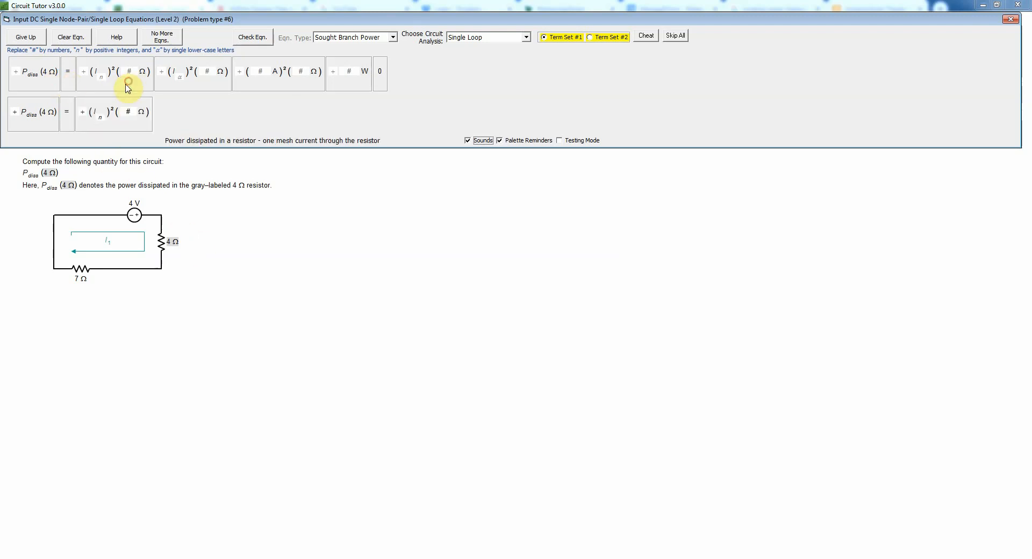
left_click(101, 117)
type("1")
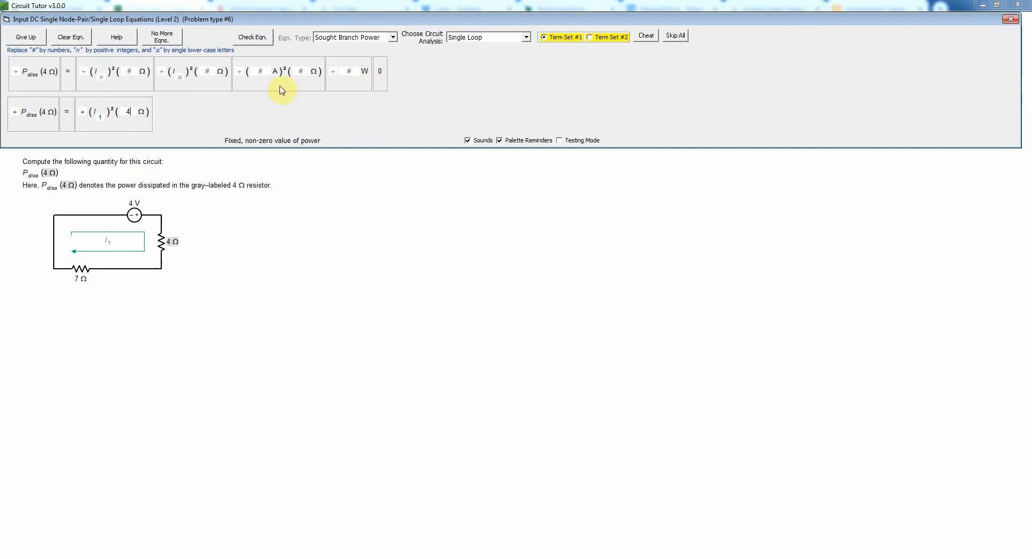
left_click(253, 37)
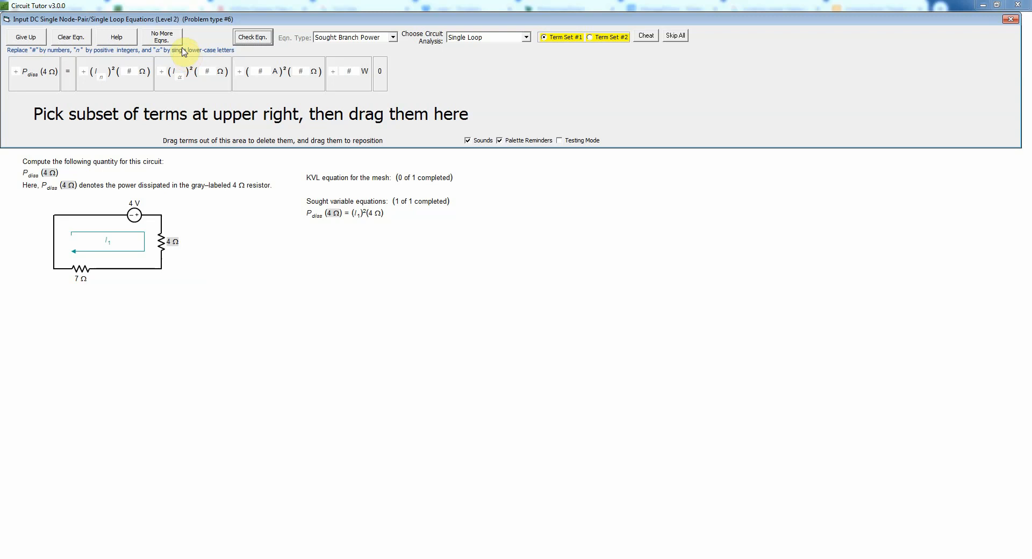
Step: Lay out a KVL (mesh voltages) equation with two mesh-current resistor terms and one constant voltage term, equal to 0
left_click(394, 40)
left_click(358, 70)
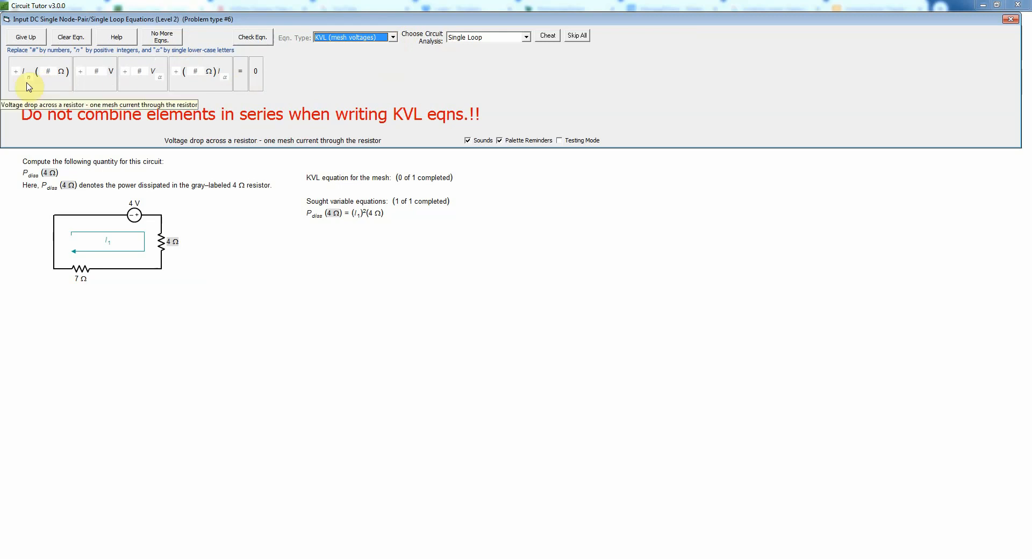
left_click(47, 88)
left_click(47, 89)
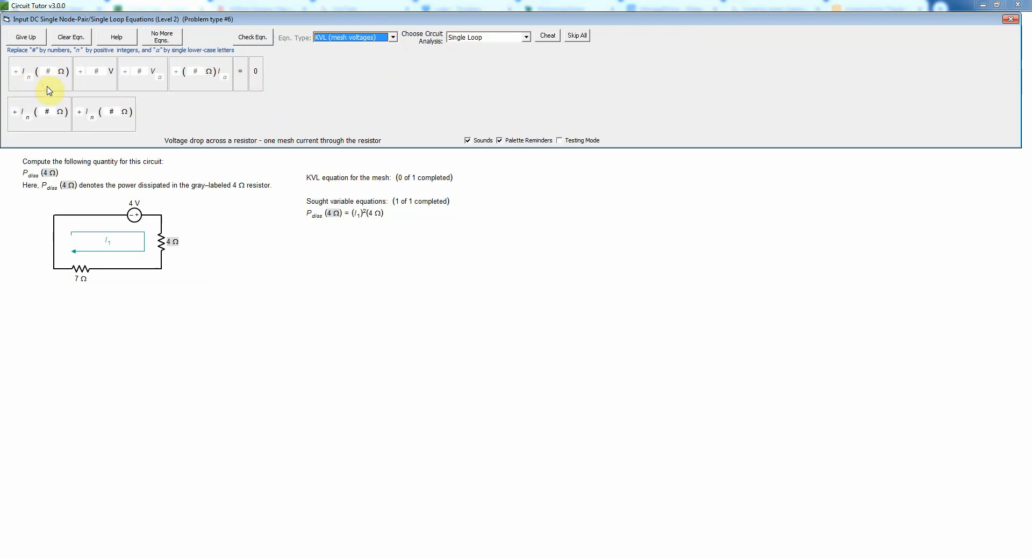
left_click(97, 87)
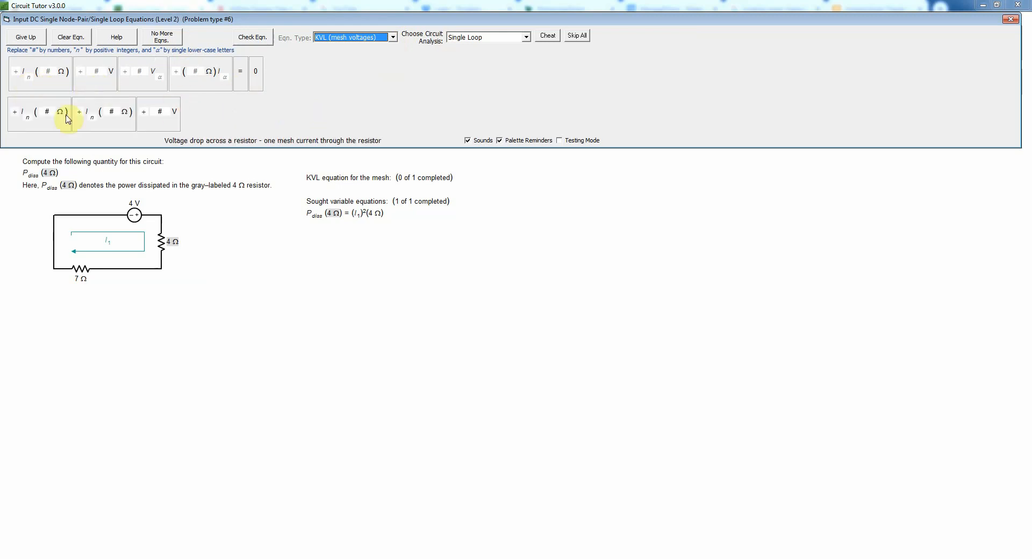
left_click(240, 85)
left_click(256, 85)
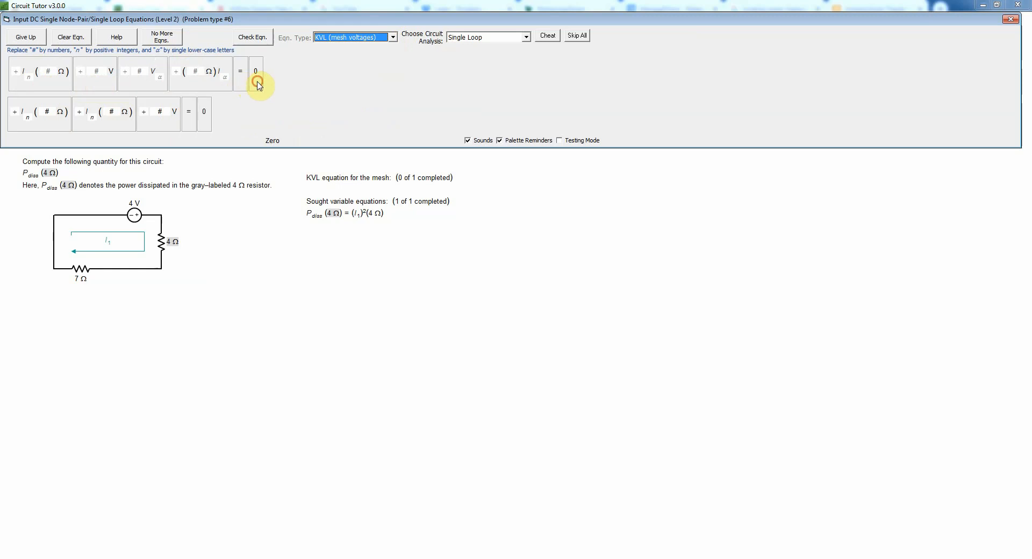
Step: Fill in the KVL equation as I1(7 Ω) + I1(4 Ω) − 4 V = 0 and check it
left_click(31, 116)
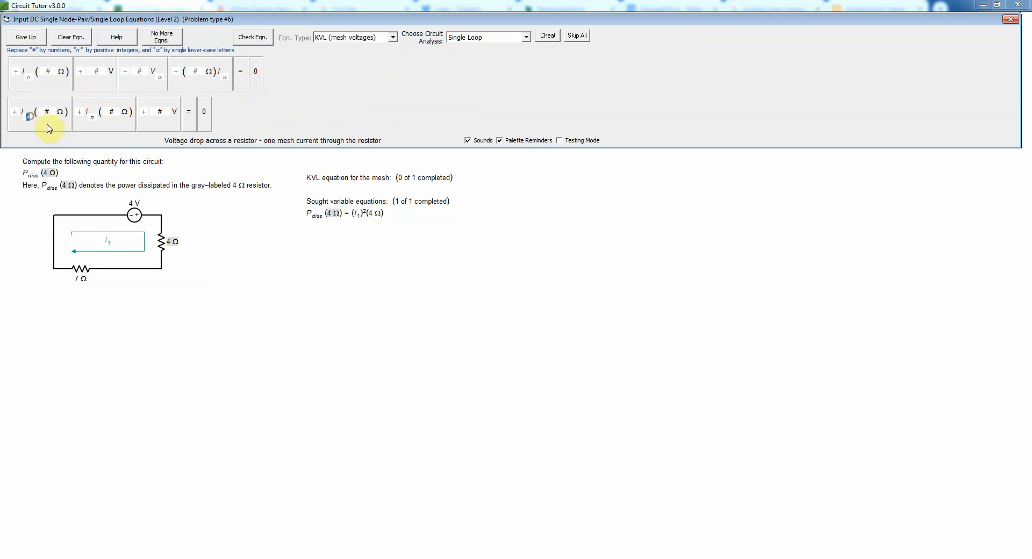
type("1")
type("4")
left_click(48, 127)
type("7")
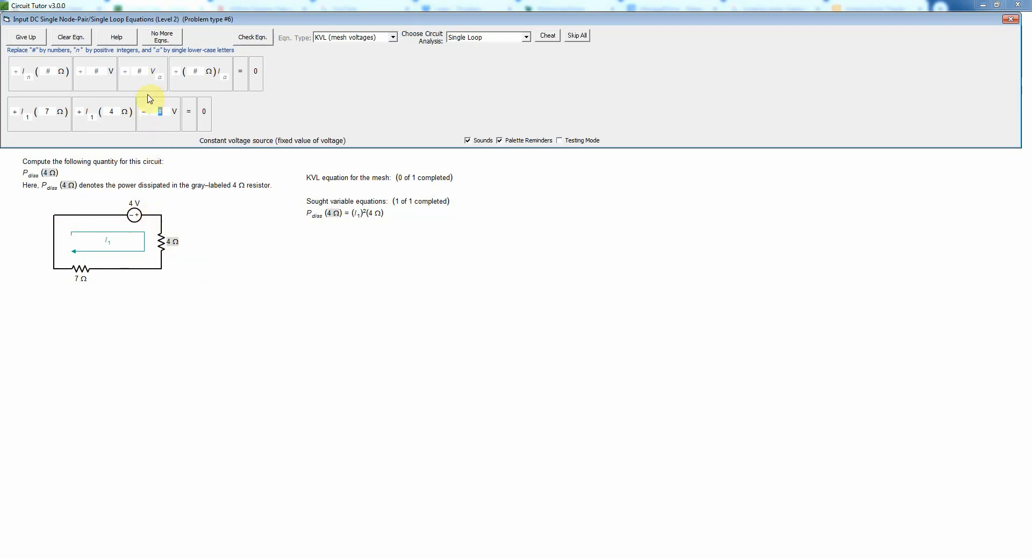
left_click(262, 39)
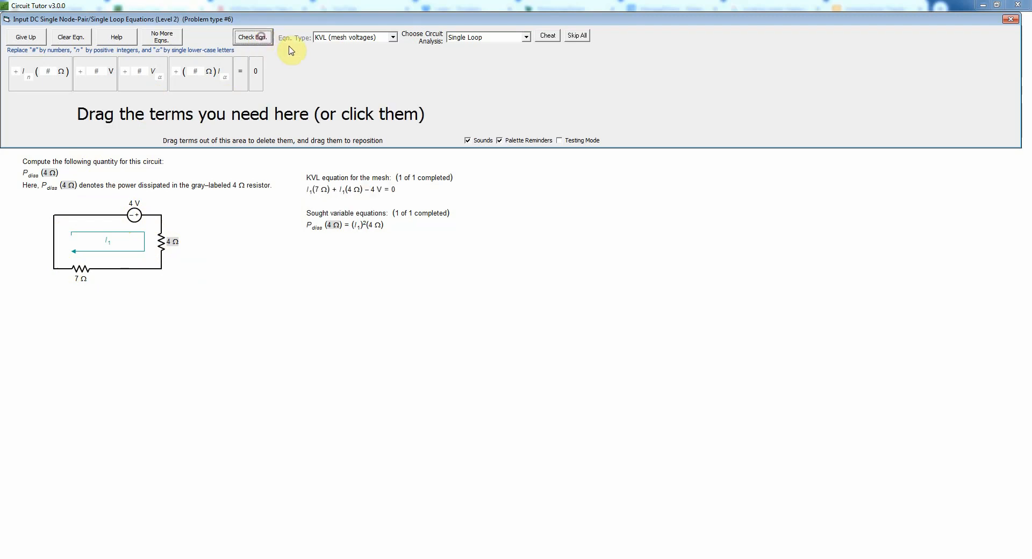
Step: Finish equation entry, have the tutor fill in the mesh current I1 as 0.364 A, and check the answer
left_click(159, 39)
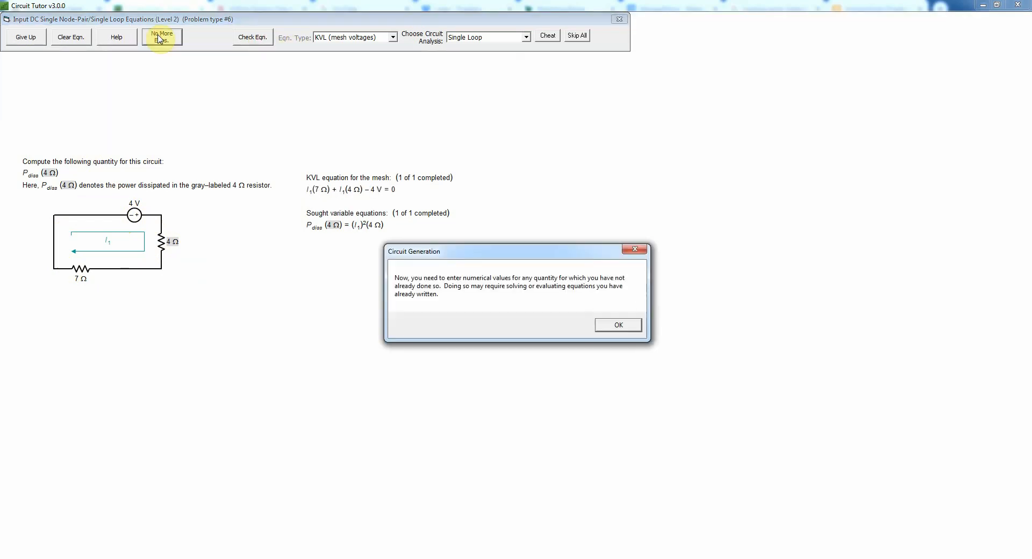
left_click(615, 325)
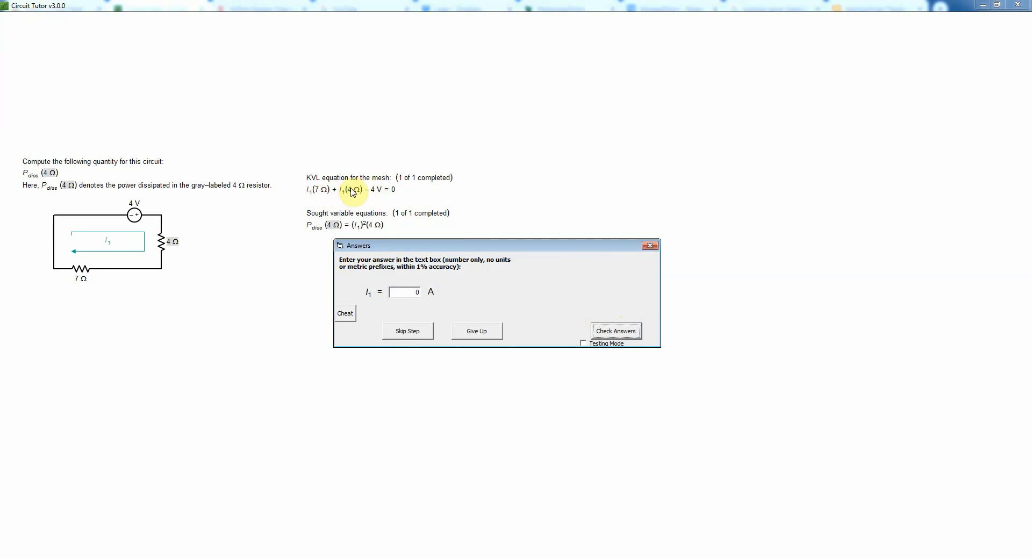
left_click(345, 314)
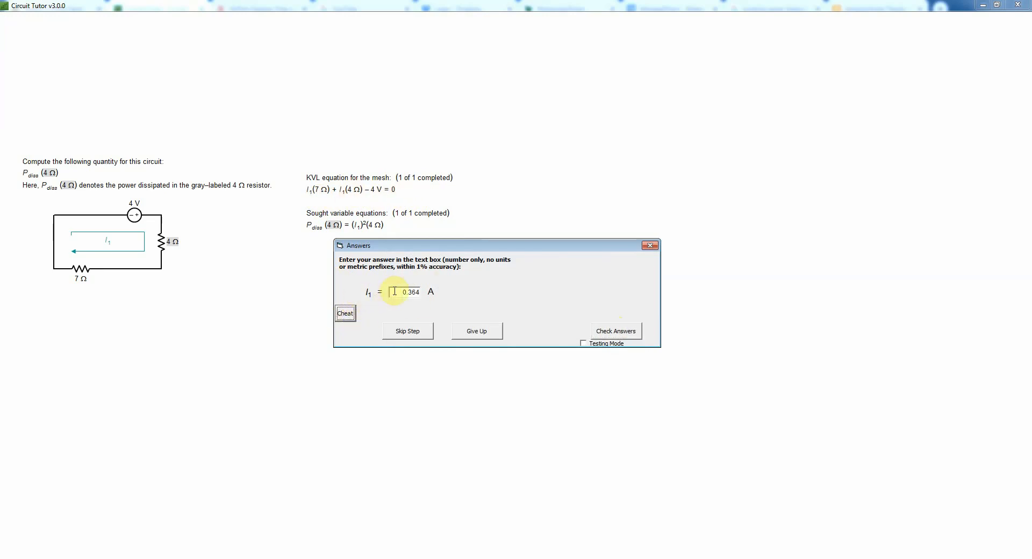
left_click(618, 332)
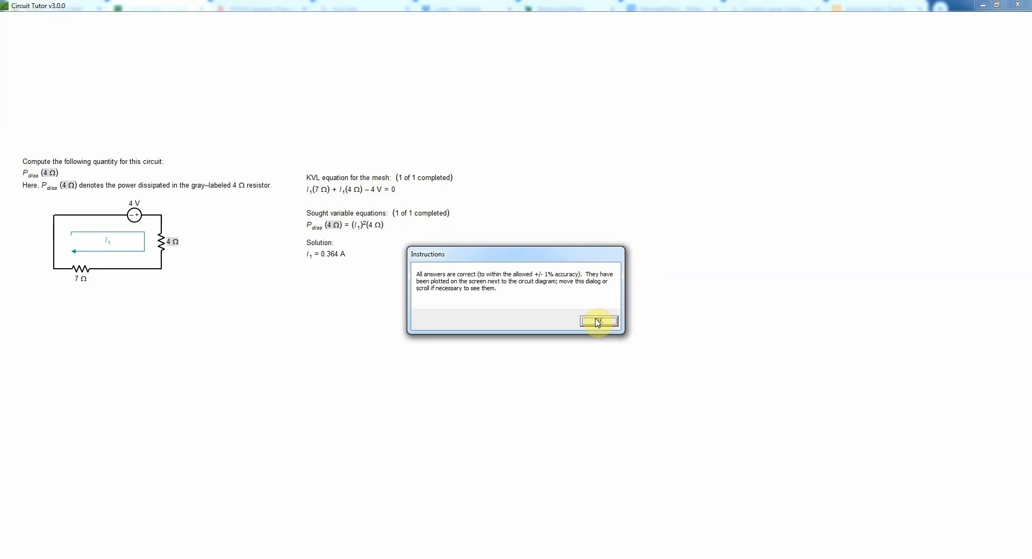
left_click(597, 322)
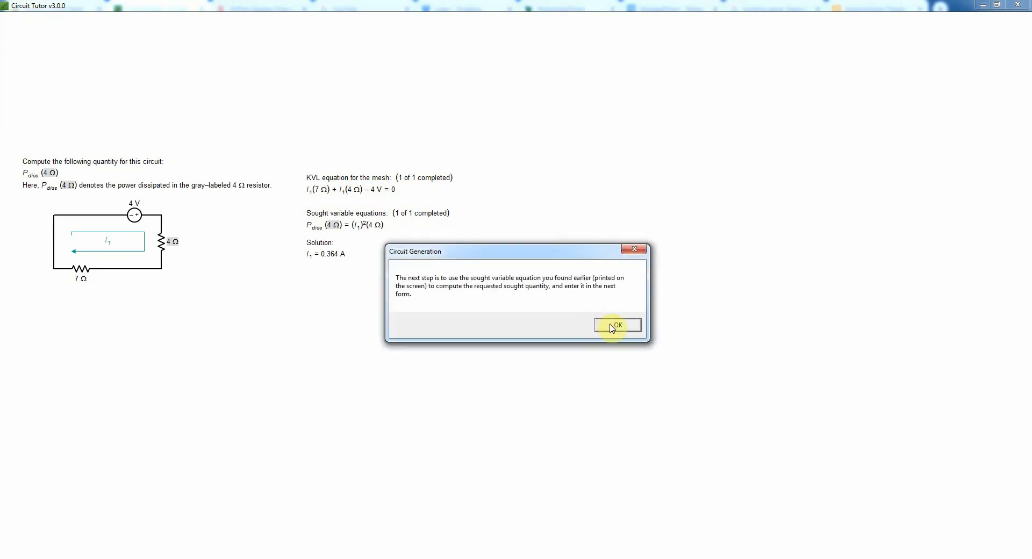
Step: Have the tutor fill in the sought power Pdiss(4 Ω) as 0.529 W and check the answer
left_click(612, 328)
left_click_drag(379, 243, 323, 293)
left_click(301, 359)
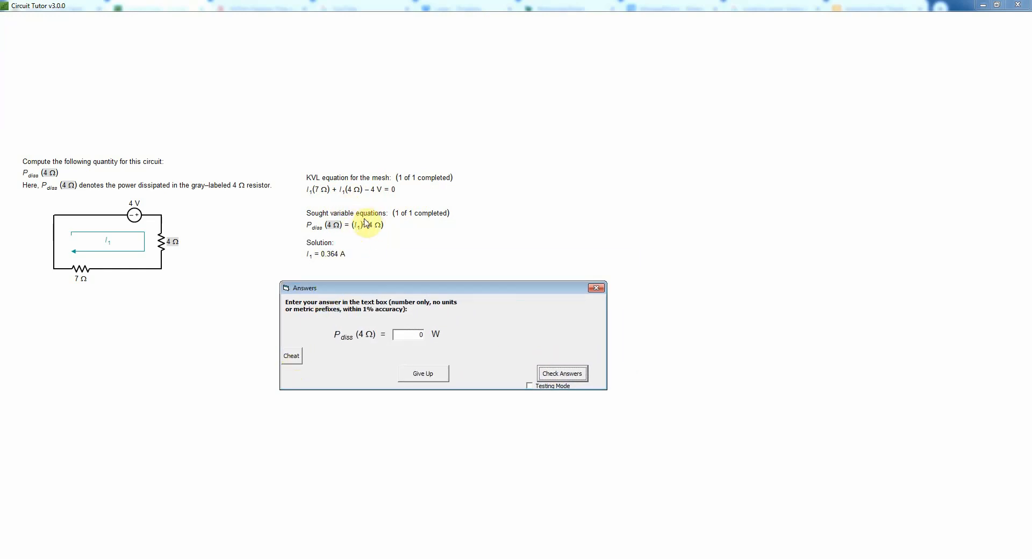
left_click(292, 356)
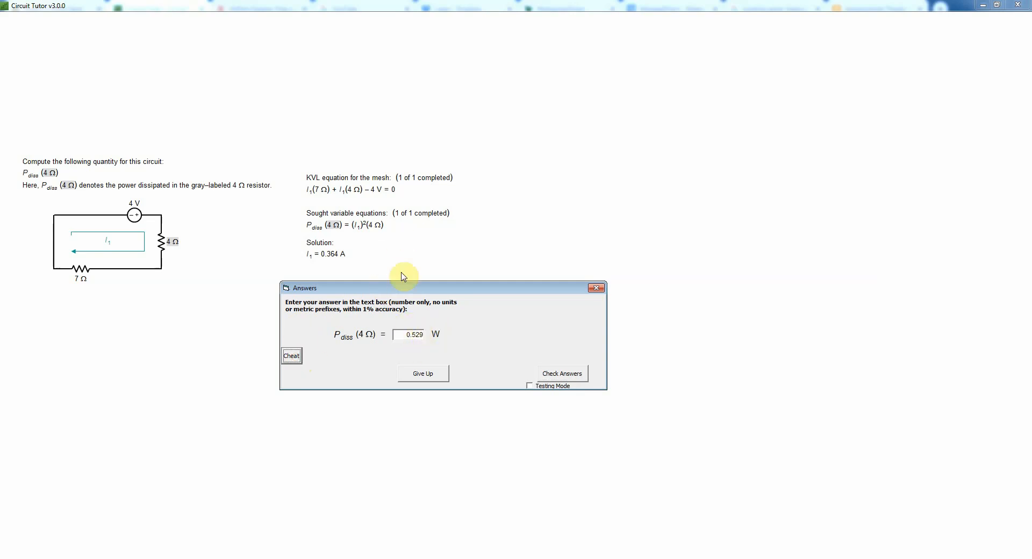
left_click(574, 378)
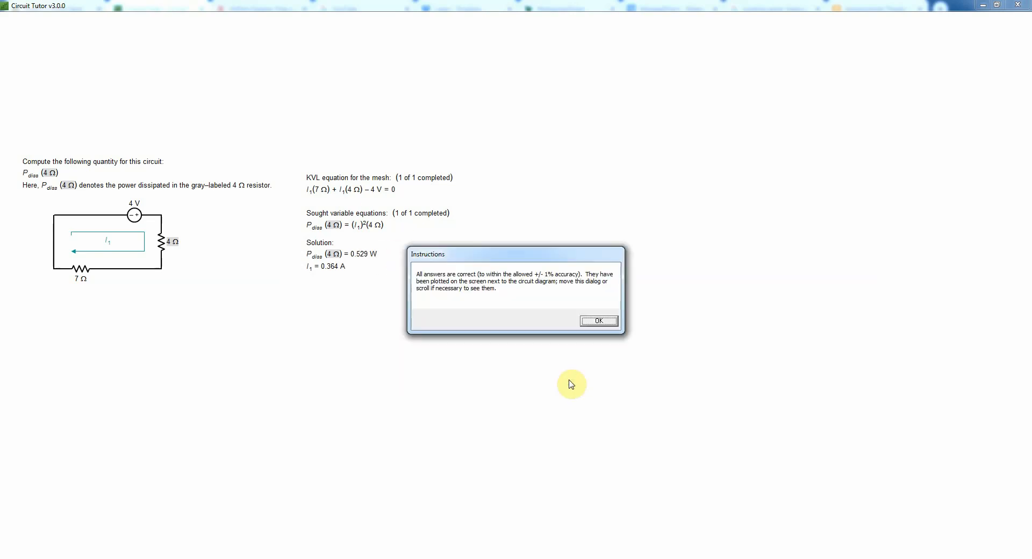
left_click(599, 321)
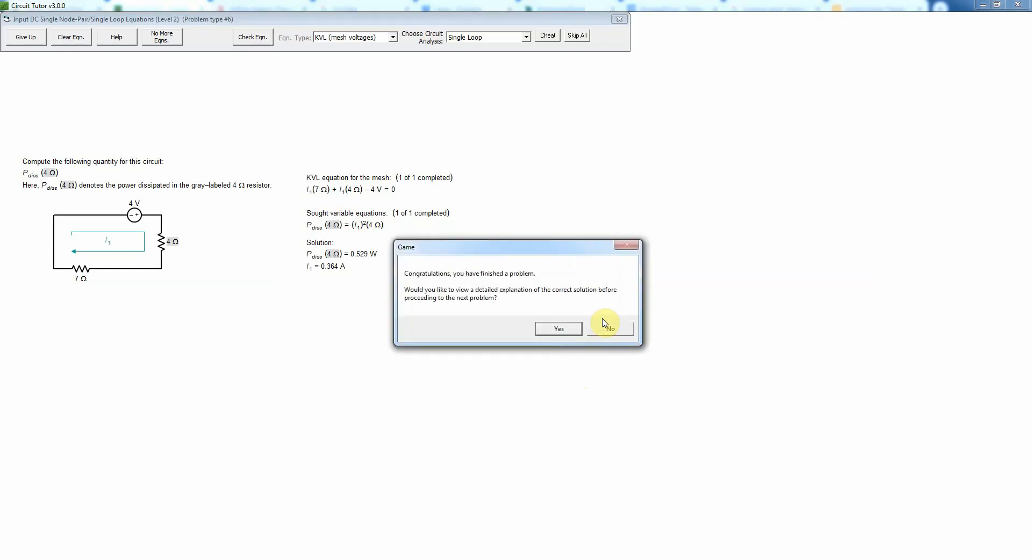
Step: View the detailed solution for the 4 Ω resistor's dissipated power and close it
left_click(558, 327)
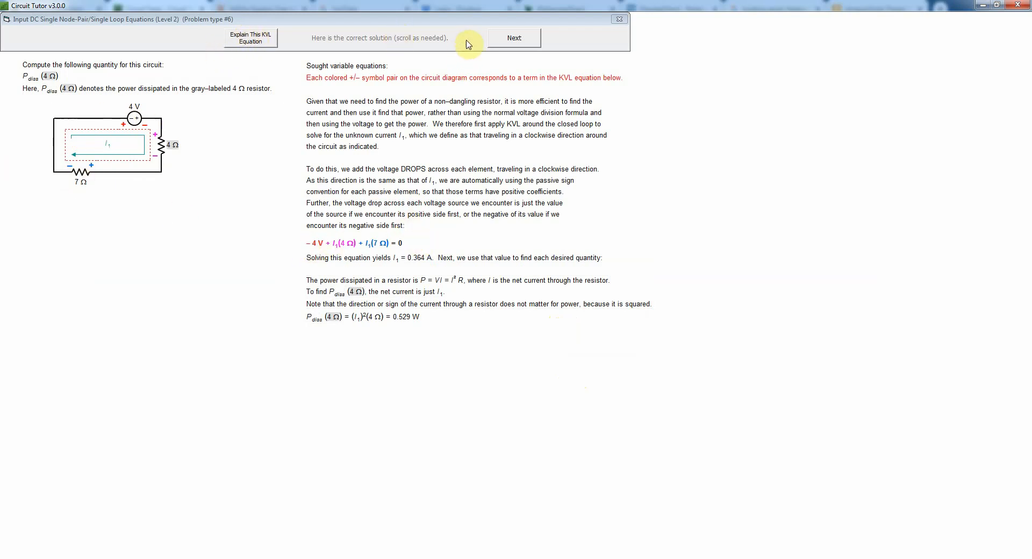
left_click(518, 38)
left_click(520, 40)
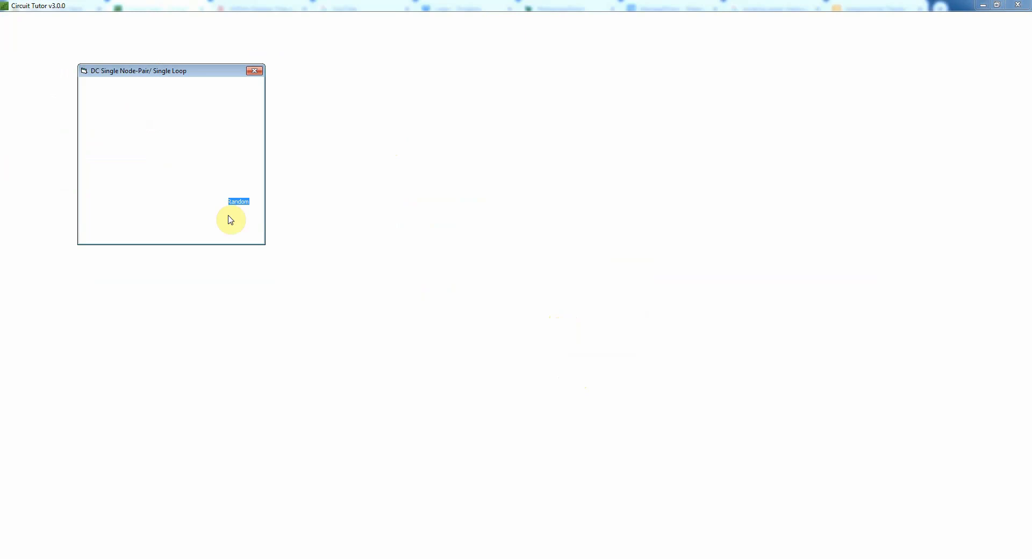
Step: Open Medium-level problem 7 and choose Single Loop as the circuit analysis
left_click(257, 159)
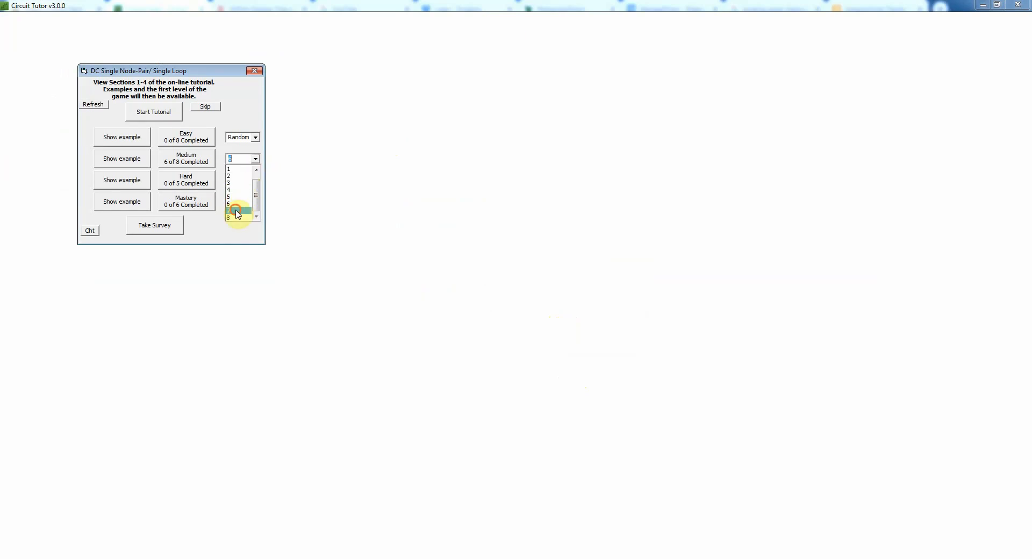
left_click(236, 209)
left_click(188, 162)
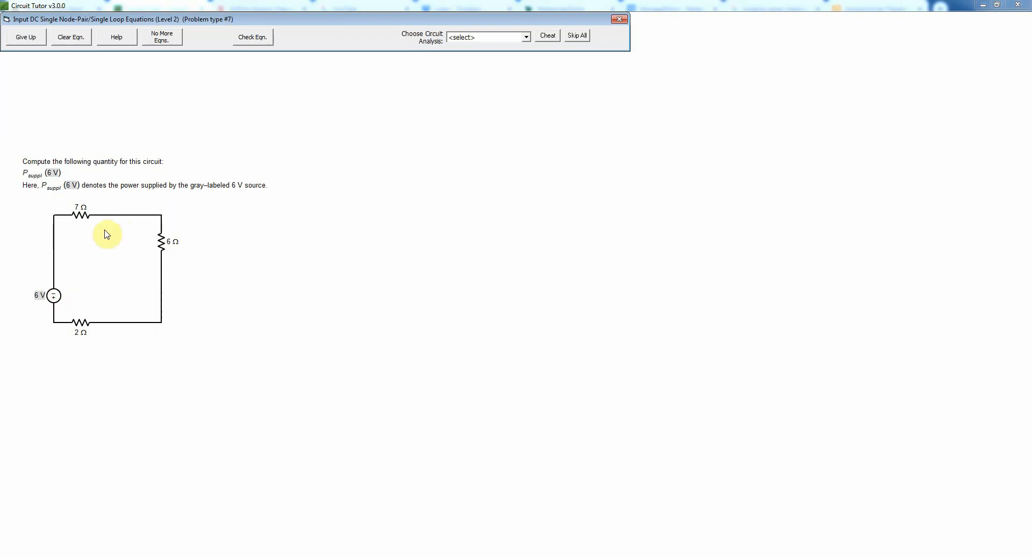
left_click(527, 34)
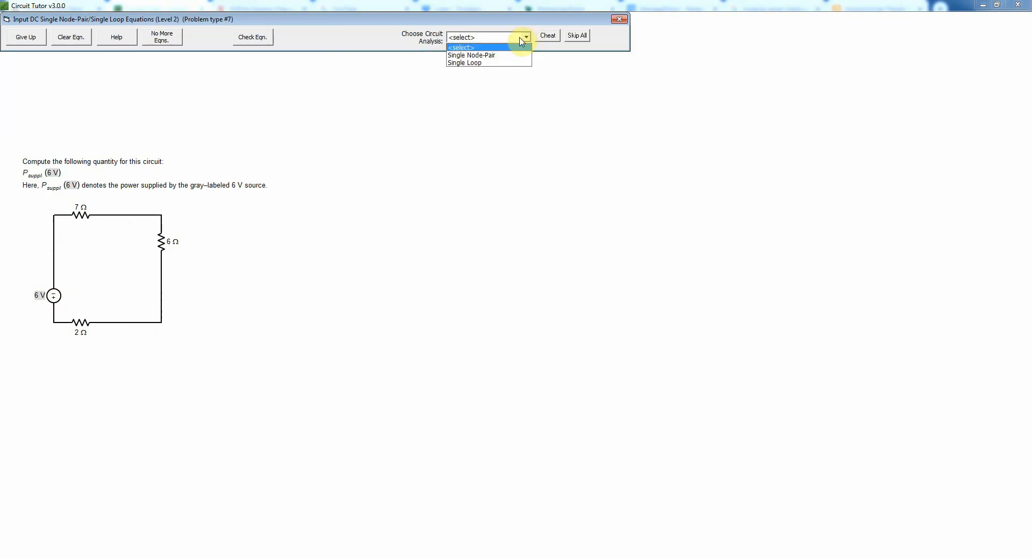
left_click(487, 63)
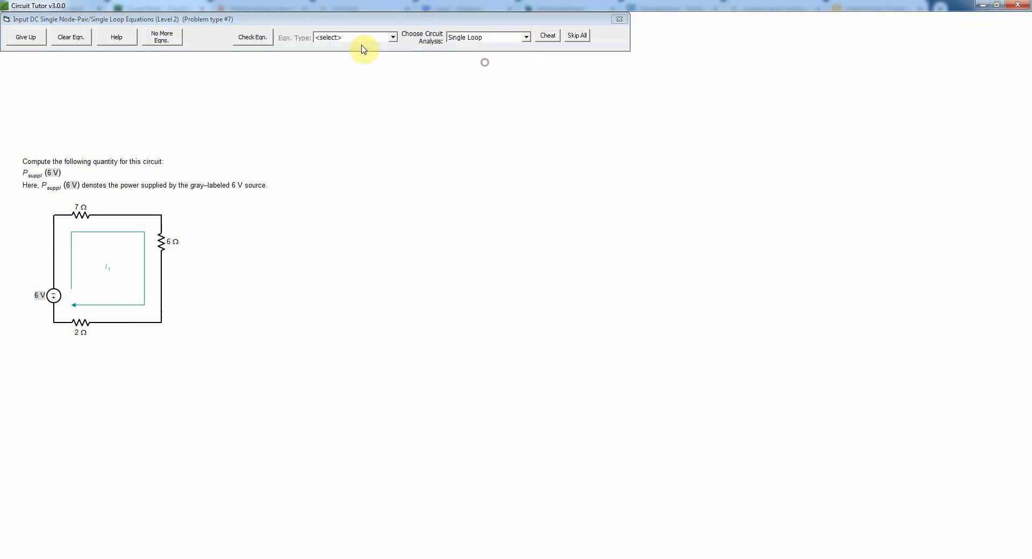
Step: Write the sought branch power equation Psuppl(6 V) = −I1(6 V) and check it
left_click(393, 38)
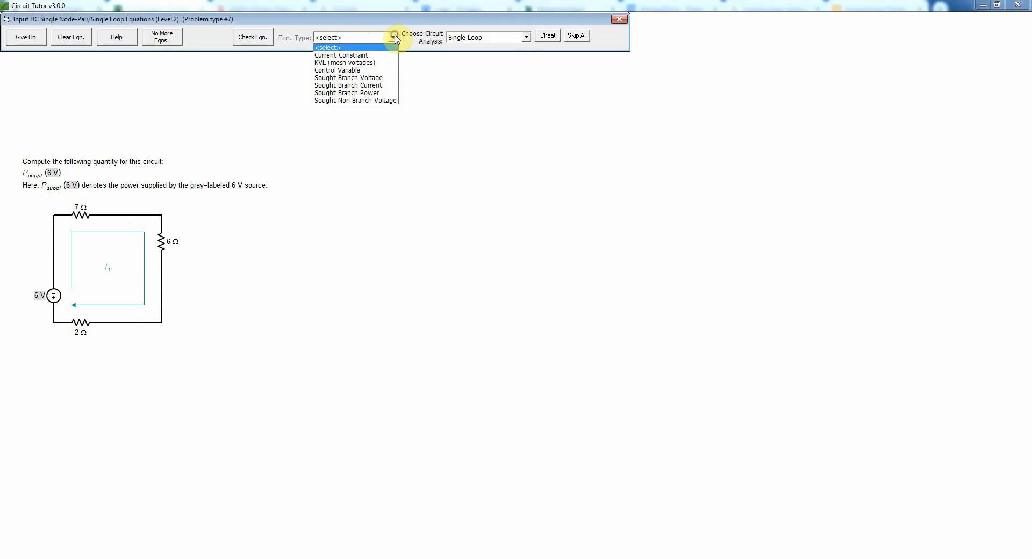
left_click(375, 94)
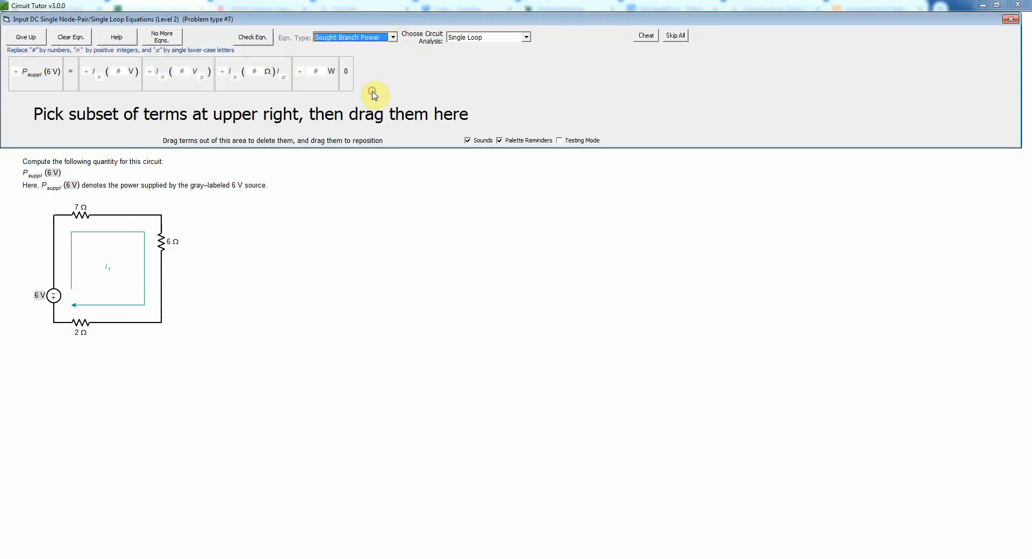
left_click_drag(48, 89, 34, 113)
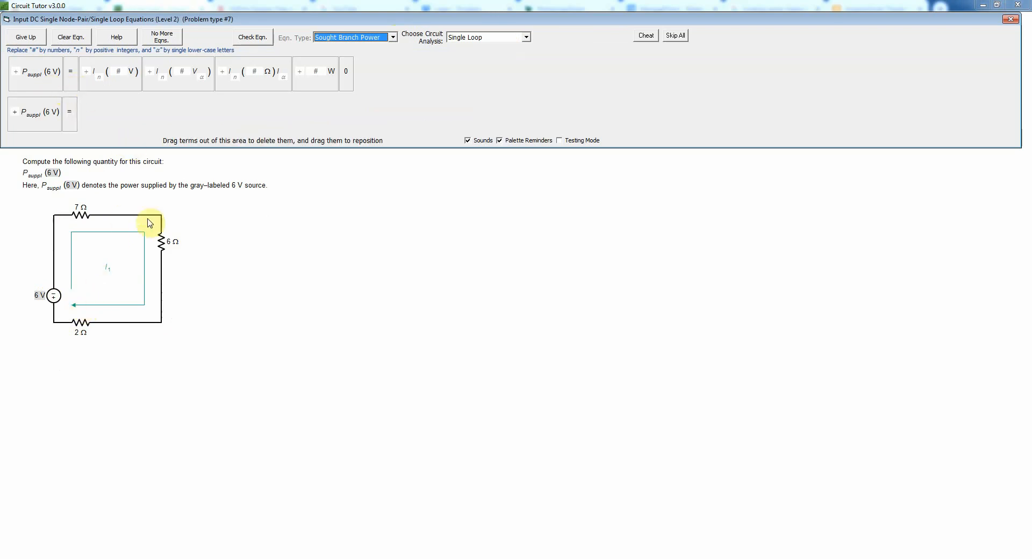
left_click(114, 89)
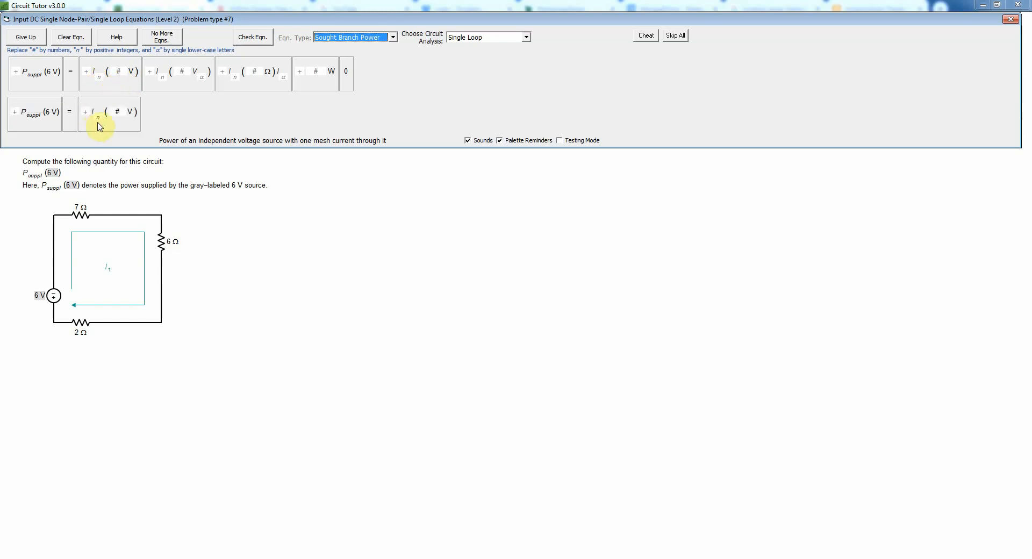
left_click(99, 119)
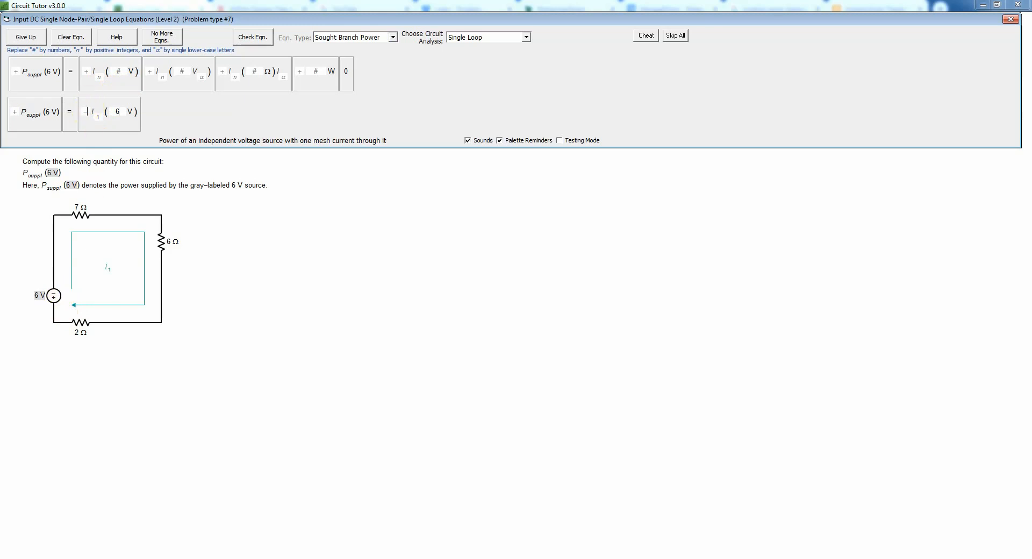
left_click(251, 42)
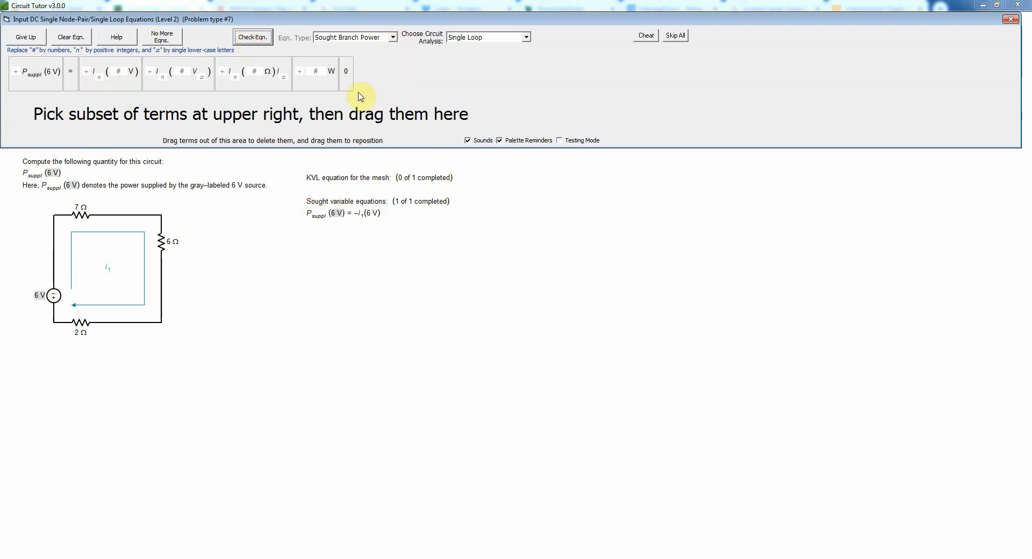
Step: Lay out a KVL (mesh voltages) equation with three mesh-current resistor terms and one constant voltage term, equal to 0
left_click(393, 37)
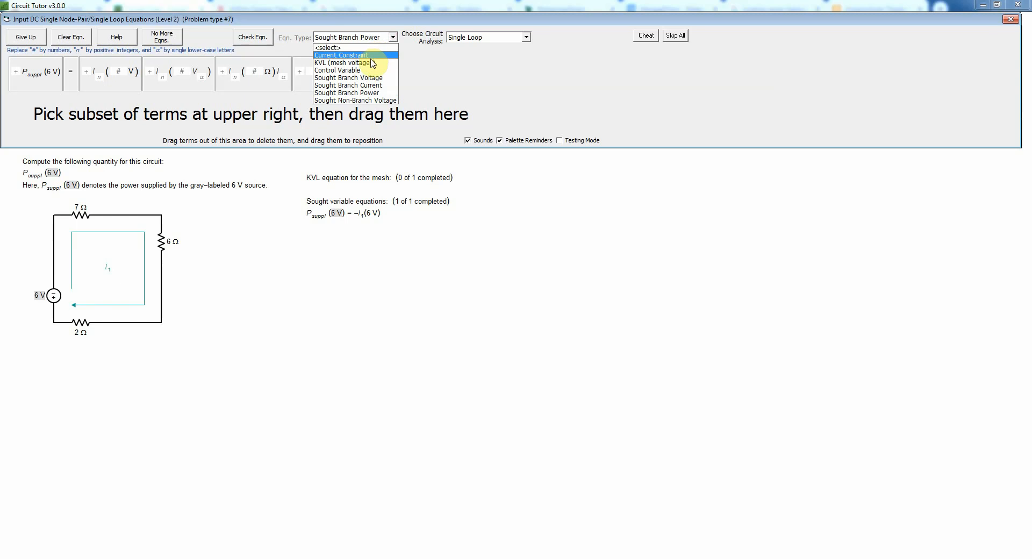
left_click(372, 63)
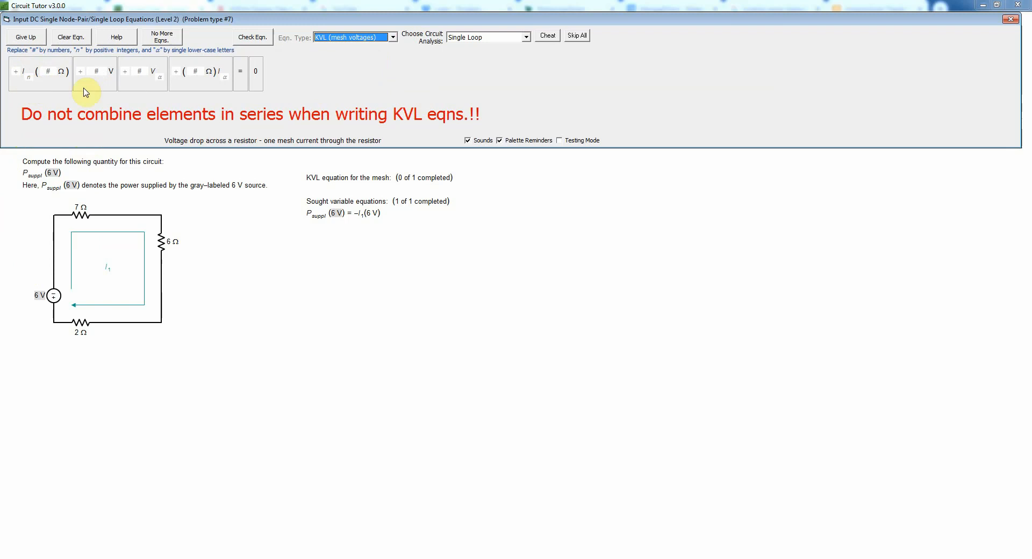
left_click(58, 85)
left_click(58, 85)
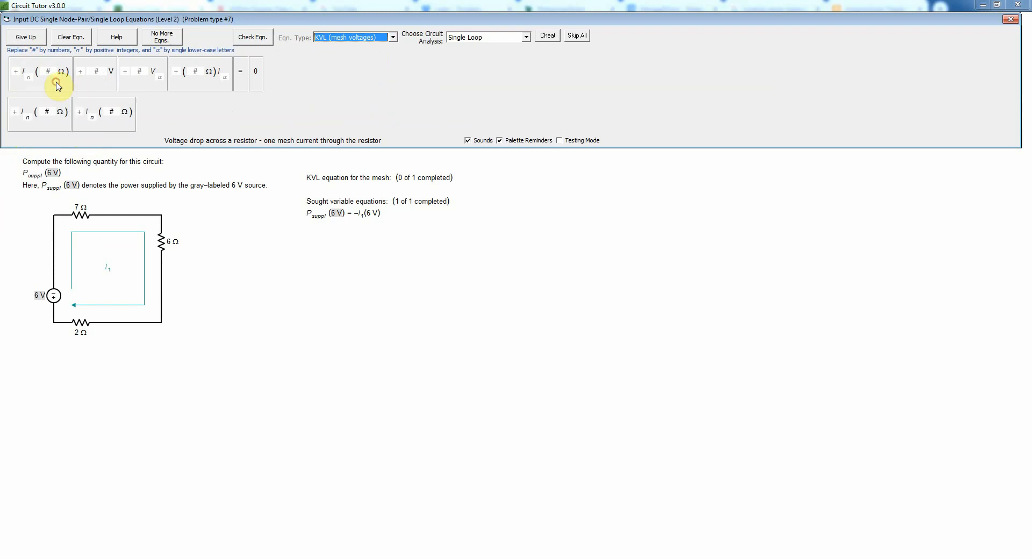
left_click(58, 85)
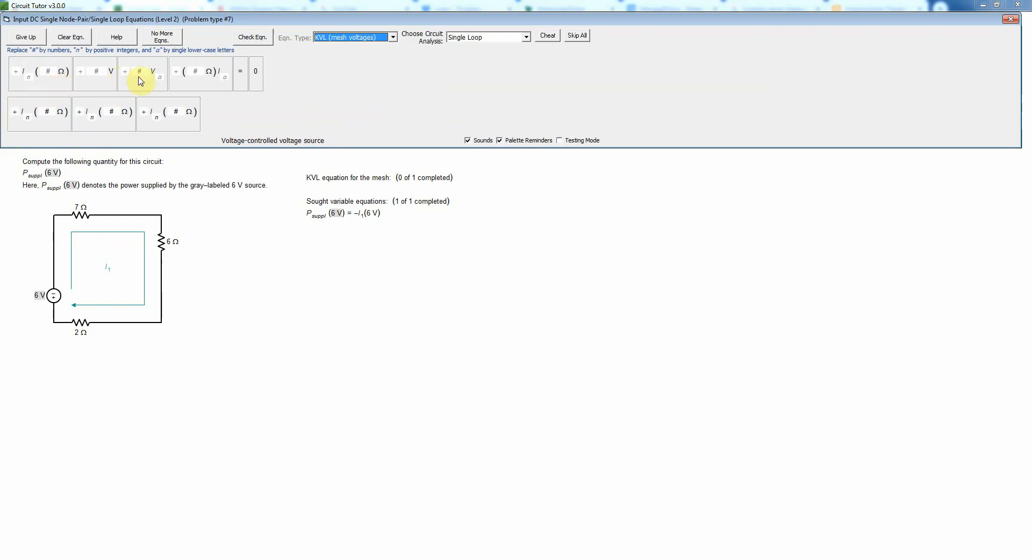
left_click(97, 79)
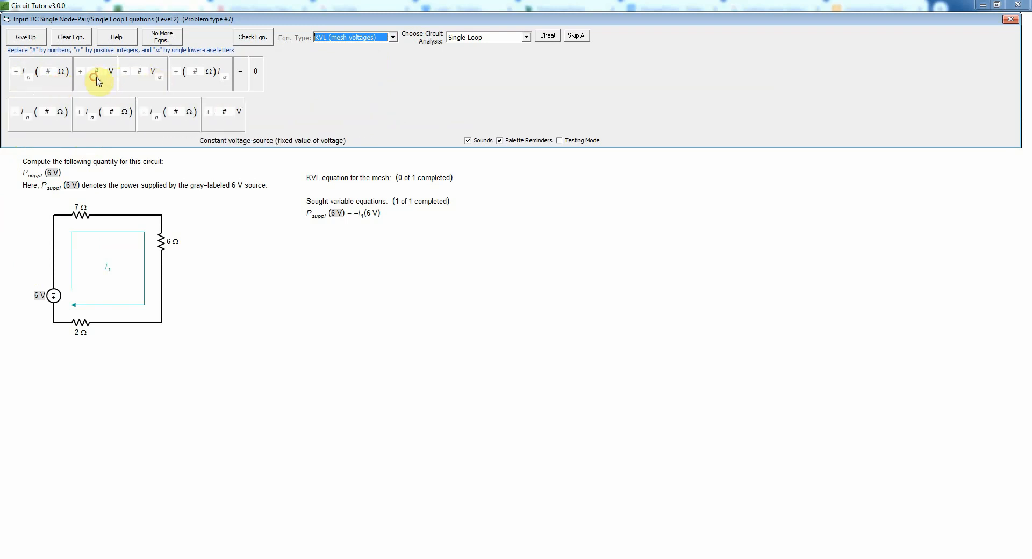
left_click(240, 84)
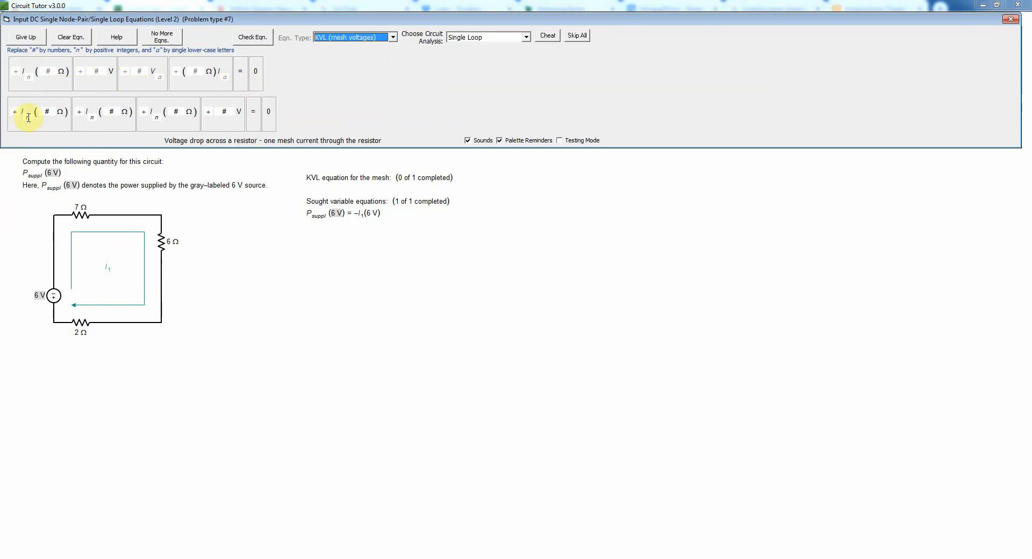
Step: Try I1(2 Ω) + I1(7 Ω) + I1(6 Ω) − 6 V = 0 as the KVL equation and check it
left_click(28, 117)
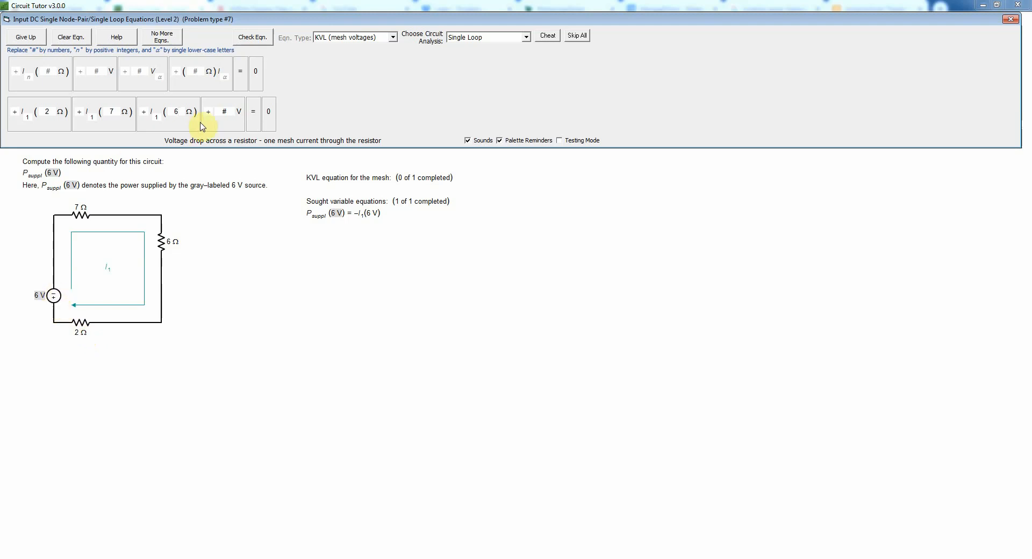
left_click(224, 111)
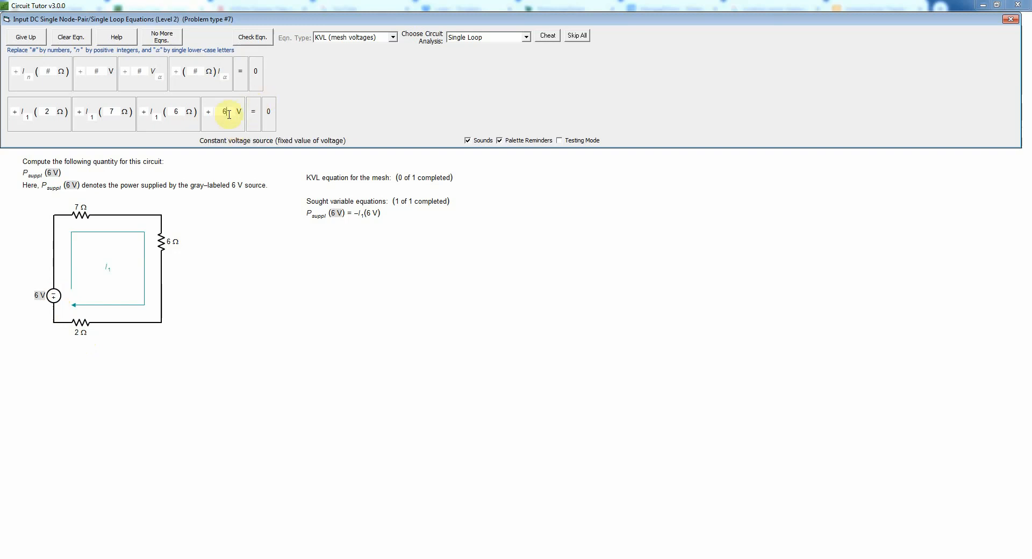
left_click(209, 109)
type("-")
left_click(252, 37)
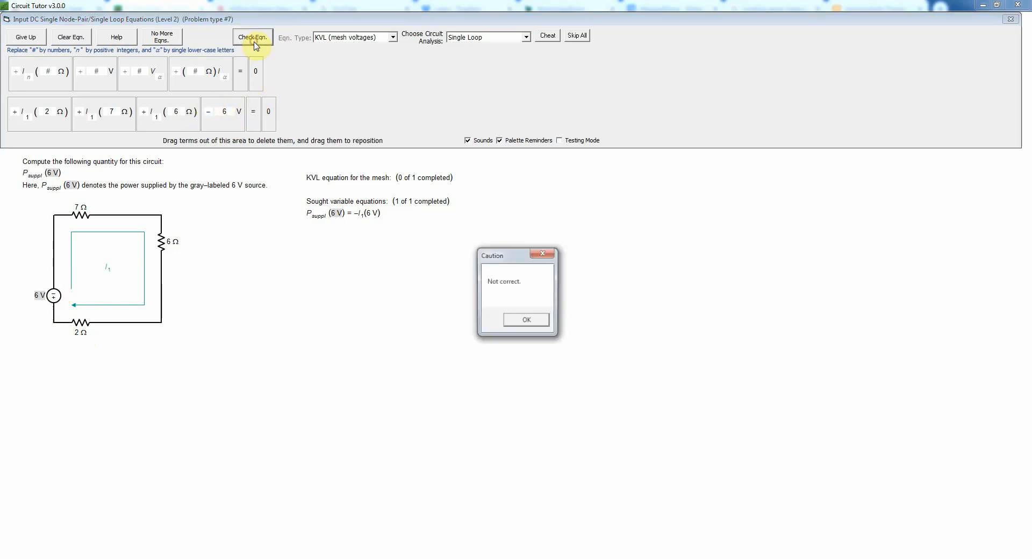
left_click(532, 320)
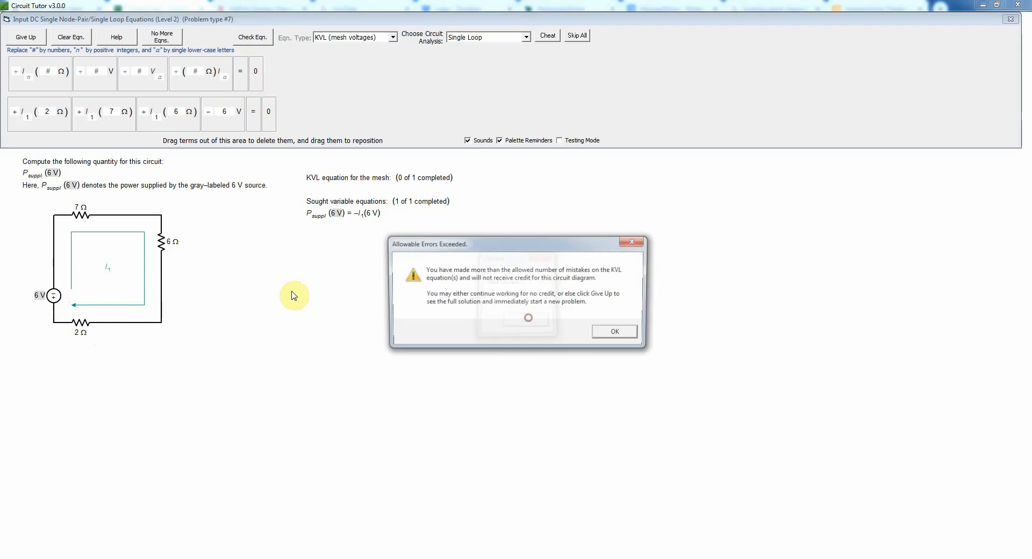
left_click(616, 334)
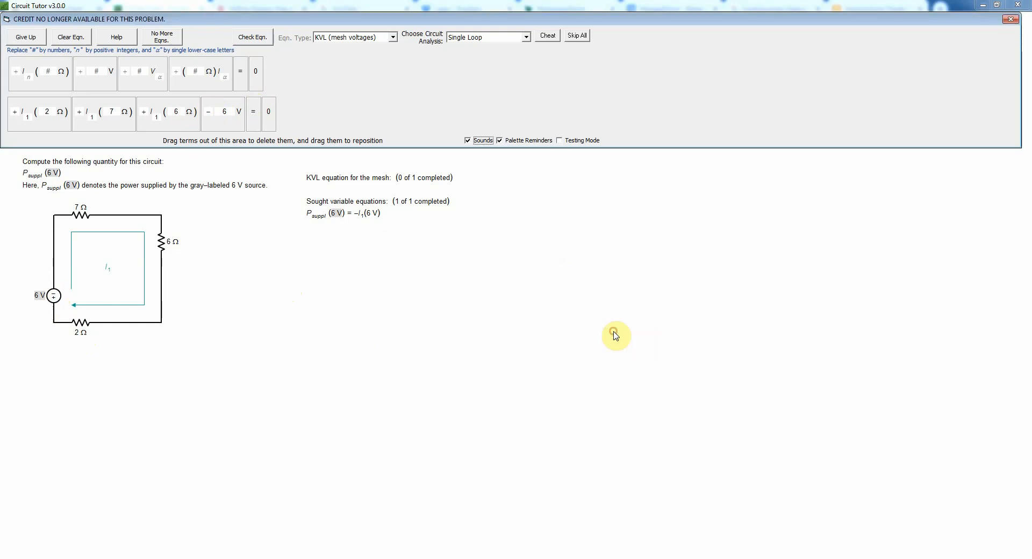
Step: Change the constant voltage term to +6 V in the KVL equation, check it, and declare that no more equations are needed
double_click(213, 112)
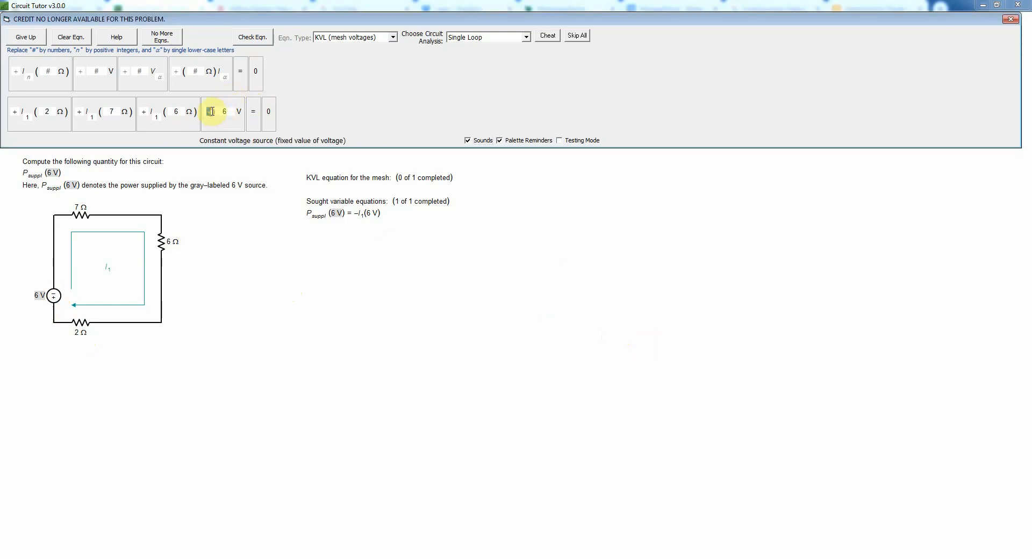
left_click(258, 37)
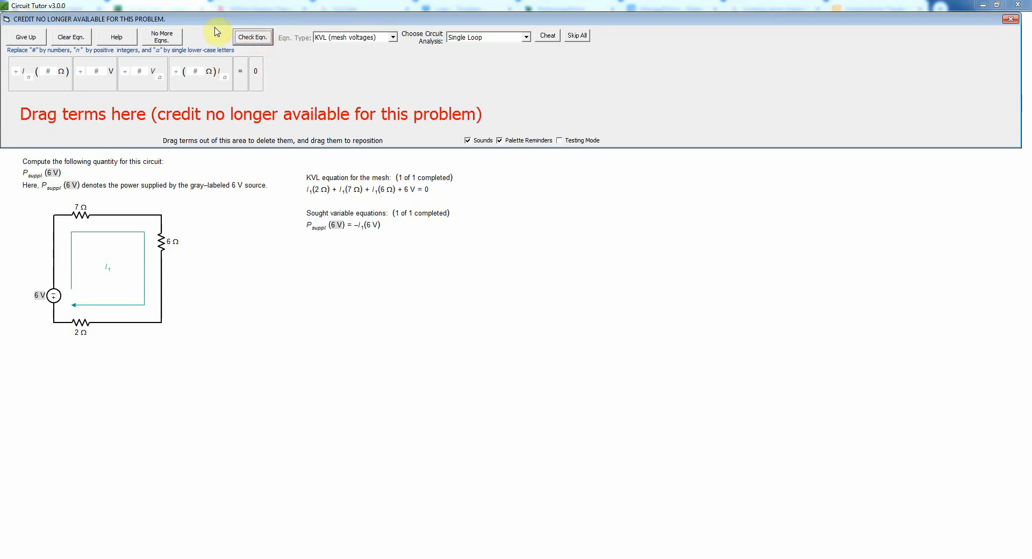
left_click(168, 43)
left_click(602, 322)
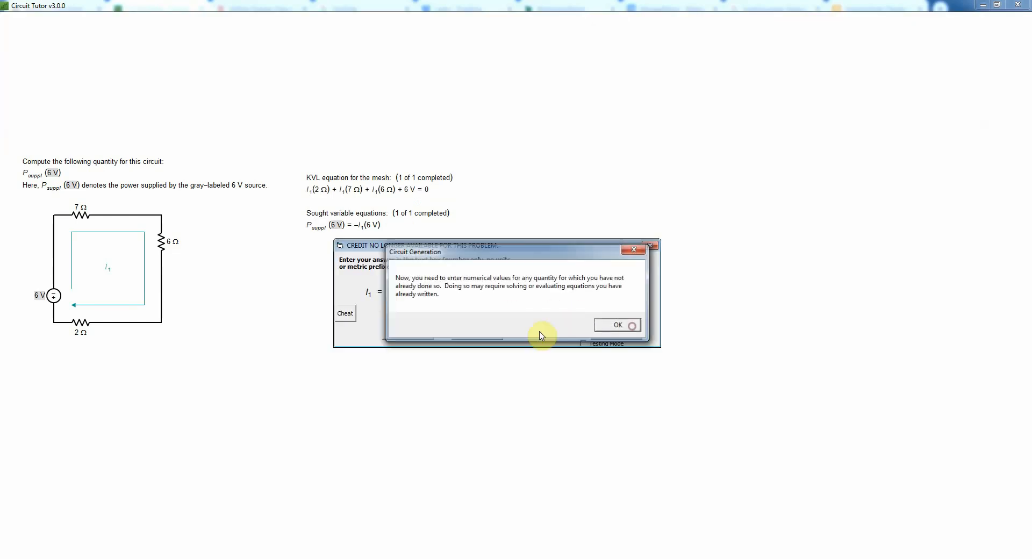
Step: Use the Cheat function to fill in I1 = −0.4 A, check it, and continue to the sought quantity
left_click(347, 314)
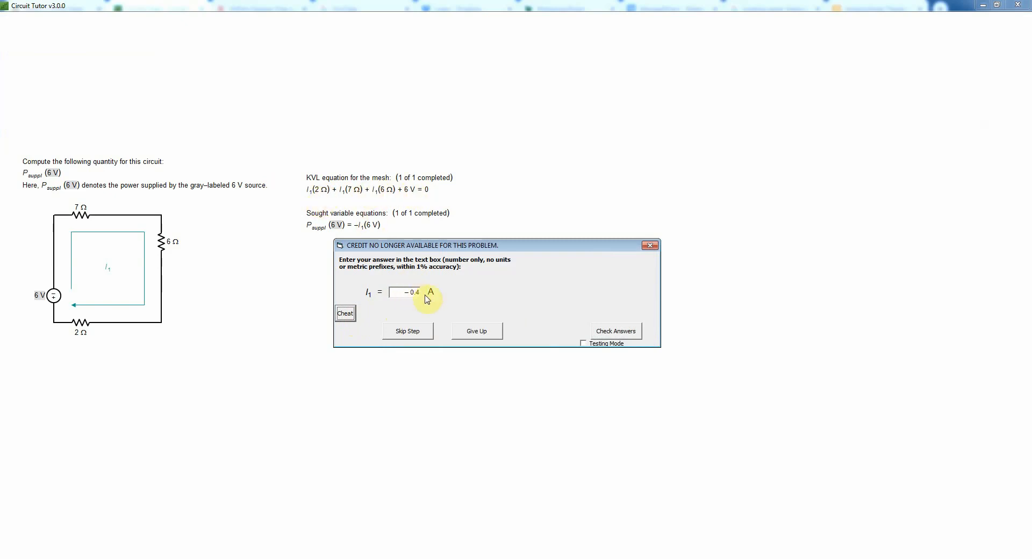
left_click(614, 334)
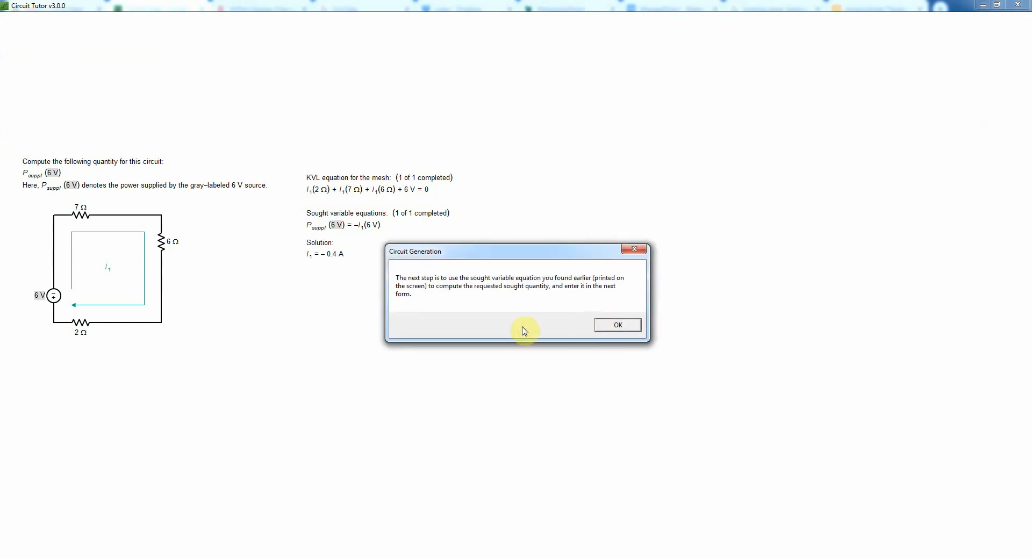
left_click(620, 326)
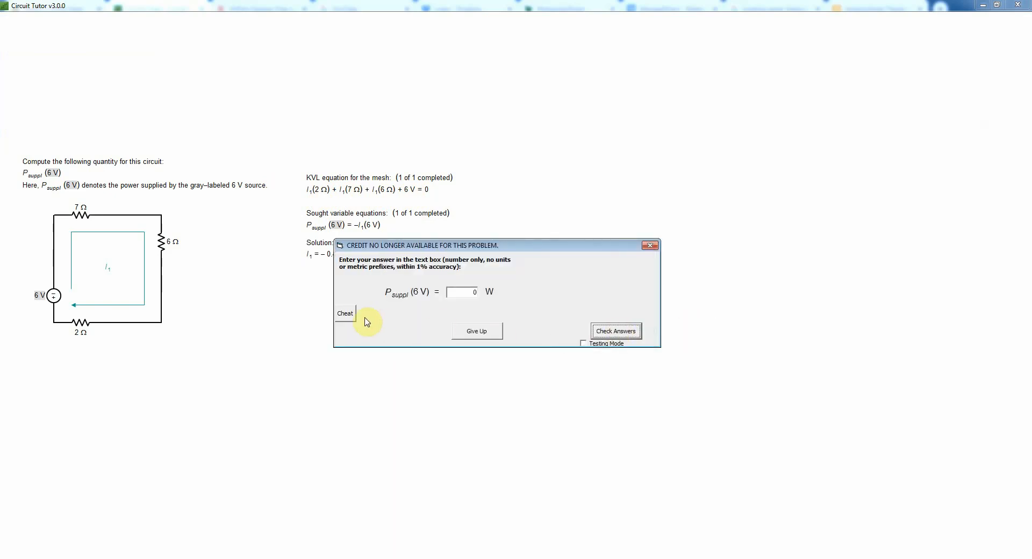
Step: Use the Cheat function to fill in Psuppl(6 V) = 2.4 W and check the answer
left_click(345, 314)
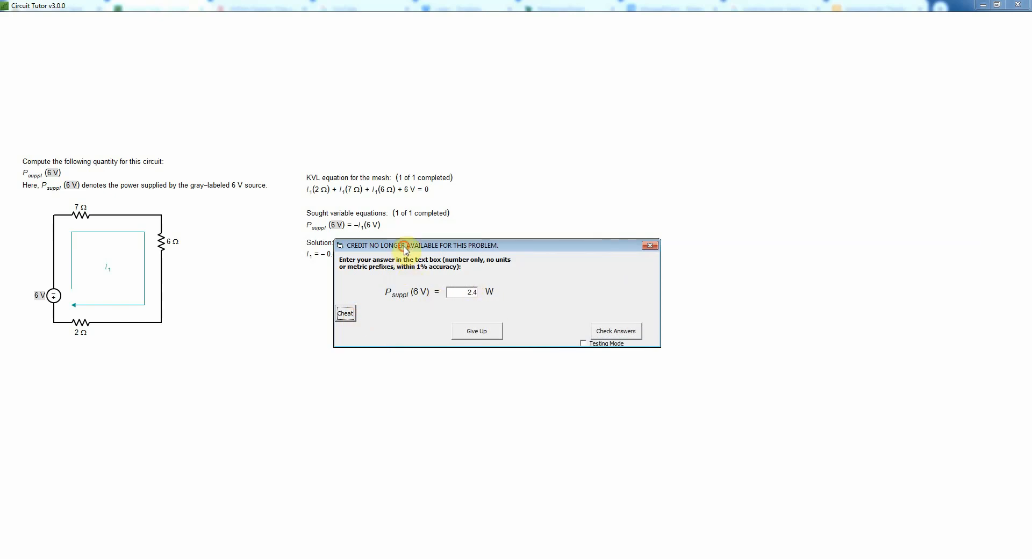
left_click_drag(403, 245, 369, 289)
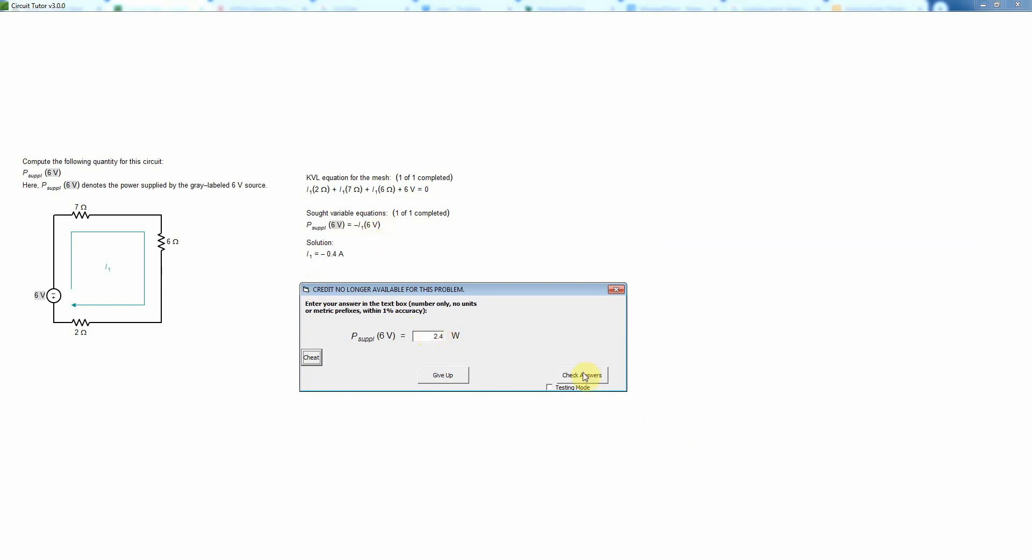
left_click(588, 377)
left_click(595, 323)
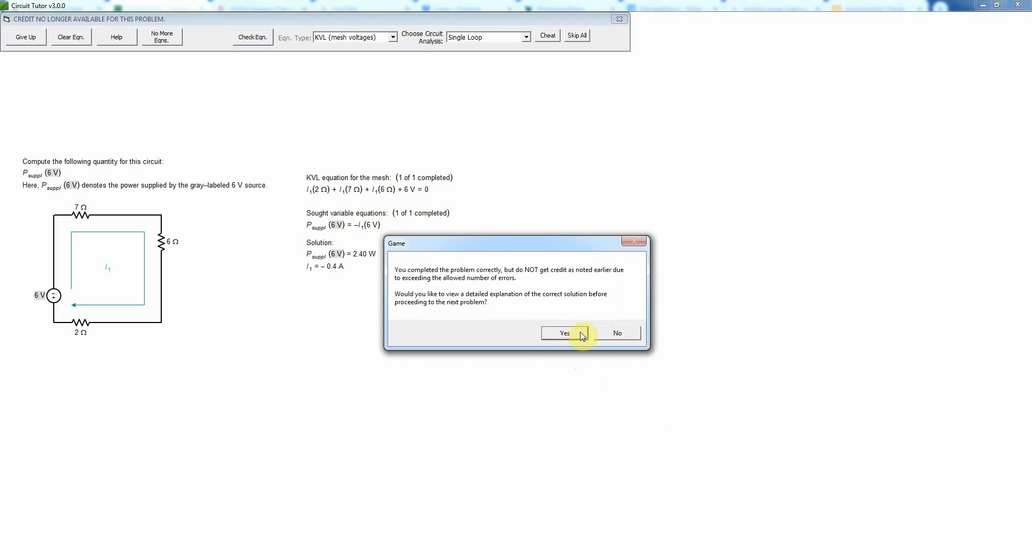
Step: Open the detailed explanation of the 6 V source problem's solution, and exit the problem
left_click(582, 334)
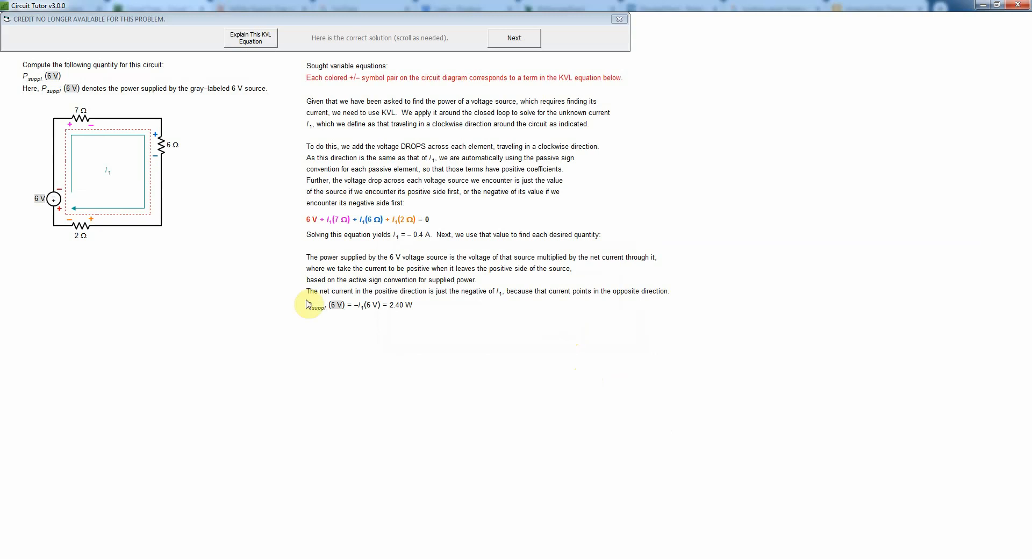
left_click(622, 21)
left_click(503, 316)
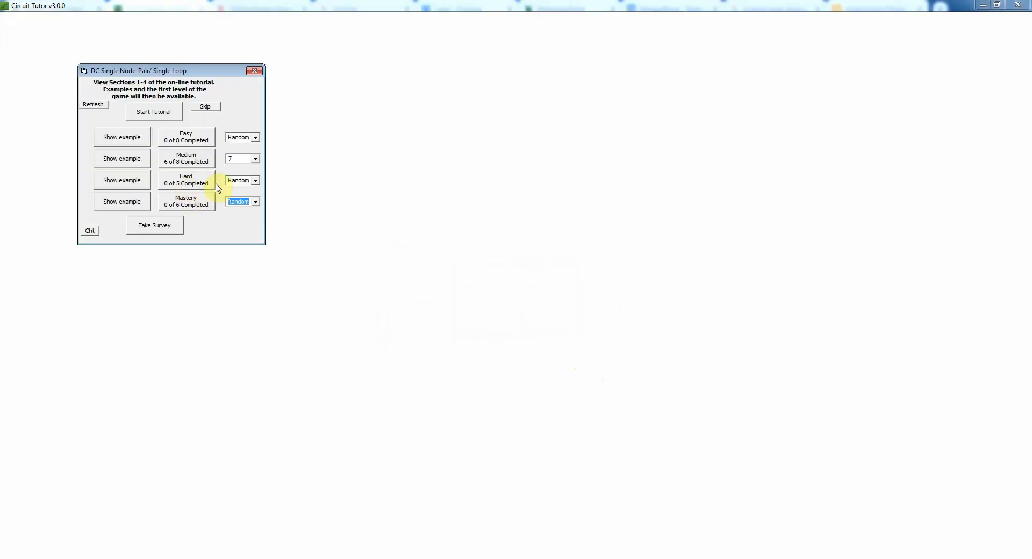
Step: Open Medium-level problem 8 and choose Single Node-Pair as the circuit analysis
left_click(256, 160)
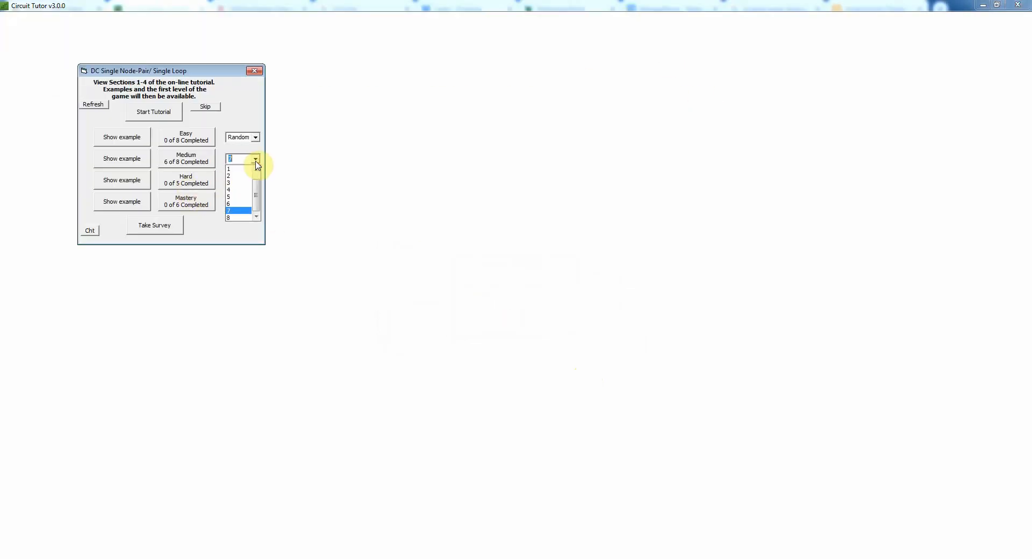
left_click(231, 217)
left_click(204, 165)
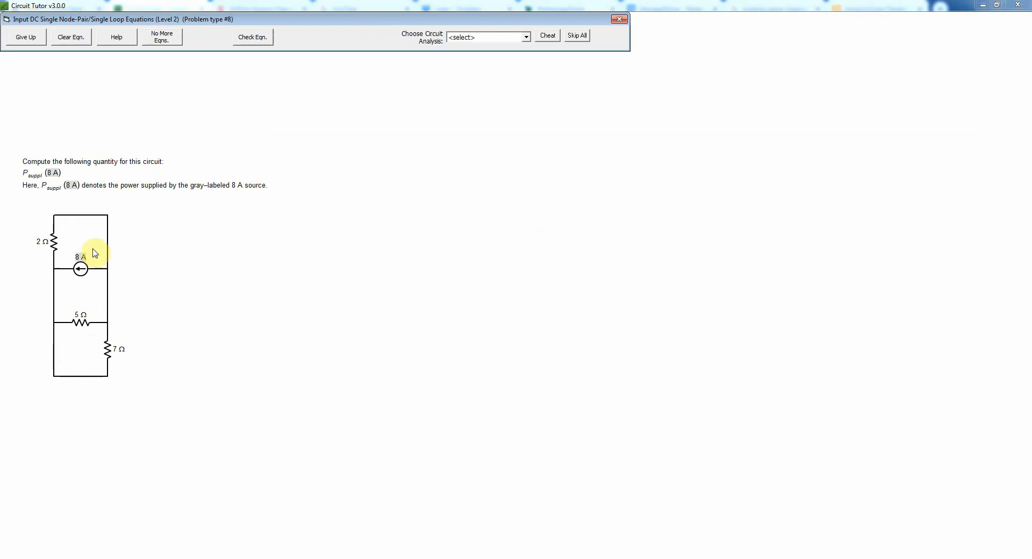
left_click(527, 37)
left_click(494, 52)
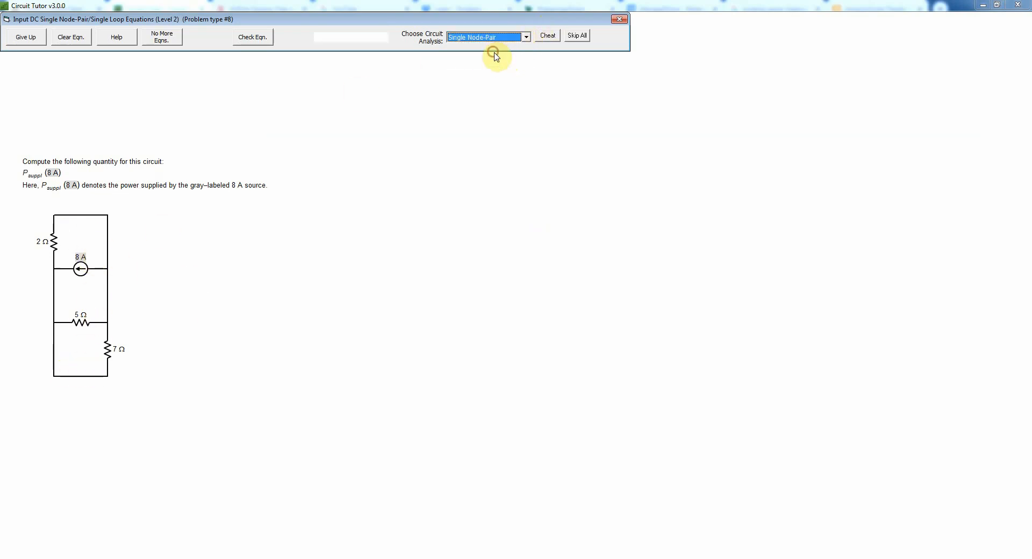
Step: Write the sought branch power equation Psuppl(8 A) = −V1(8 A) and check it
left_click(388, 37)
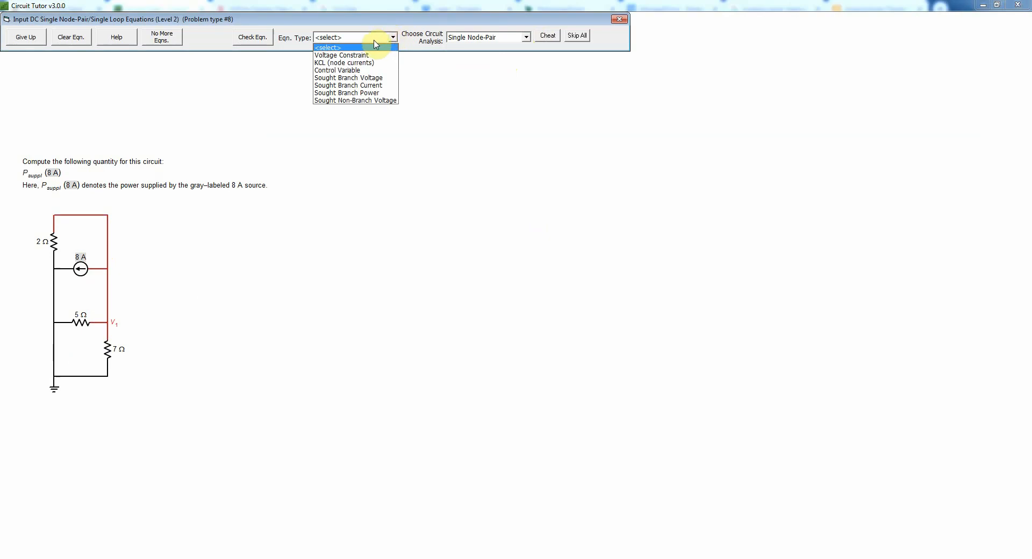
left_click(363, 94)
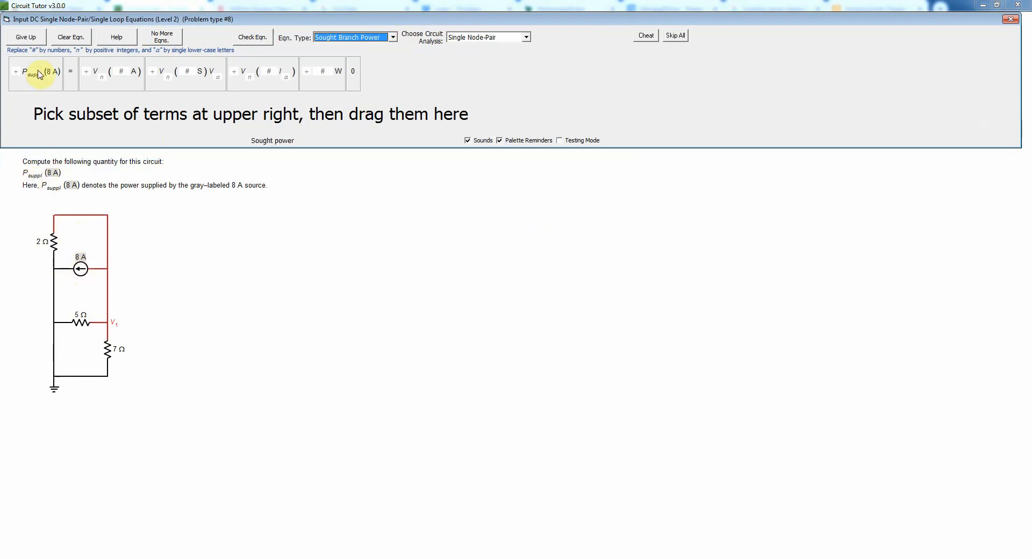
left_click(41, 86)
left_click(70, 81)
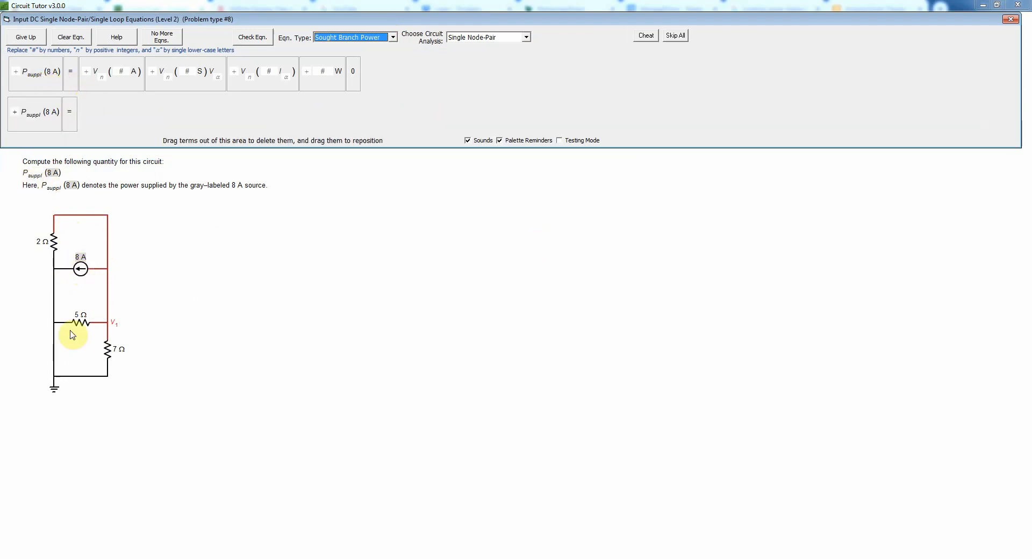
left_click(129, 88)
left_click(102, 116)
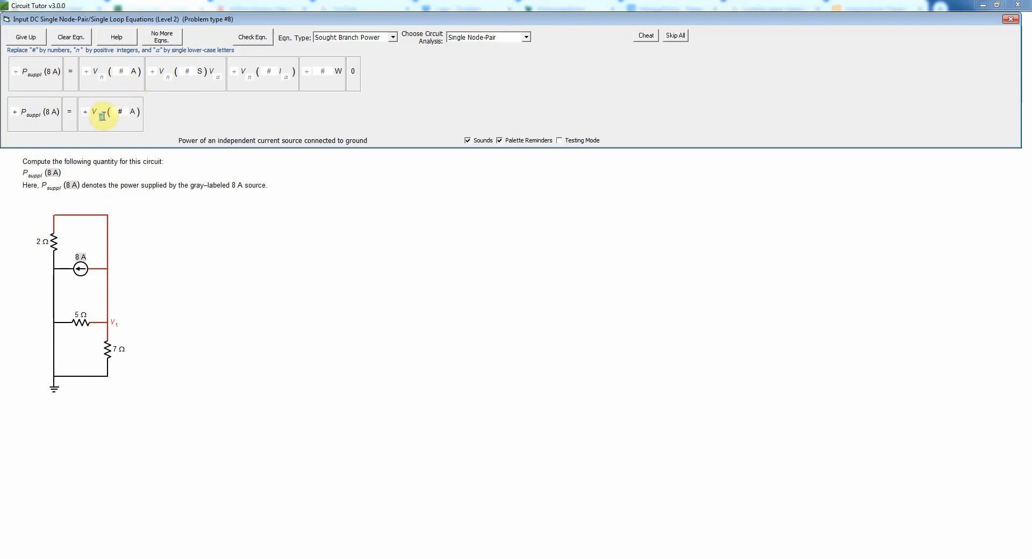
type("1 ( 8")
left_click(246, 39)
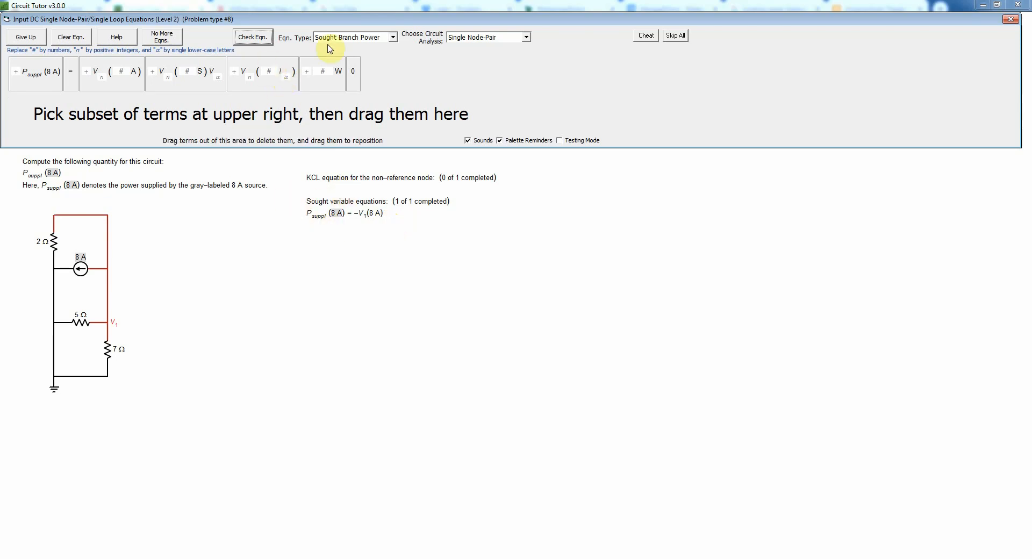
Step: Lay out a KCL (node currents) equation with three node-voltage resistor terms and one constant current term, equal to 0
left_click(394, 36)
left_click(350, 65)
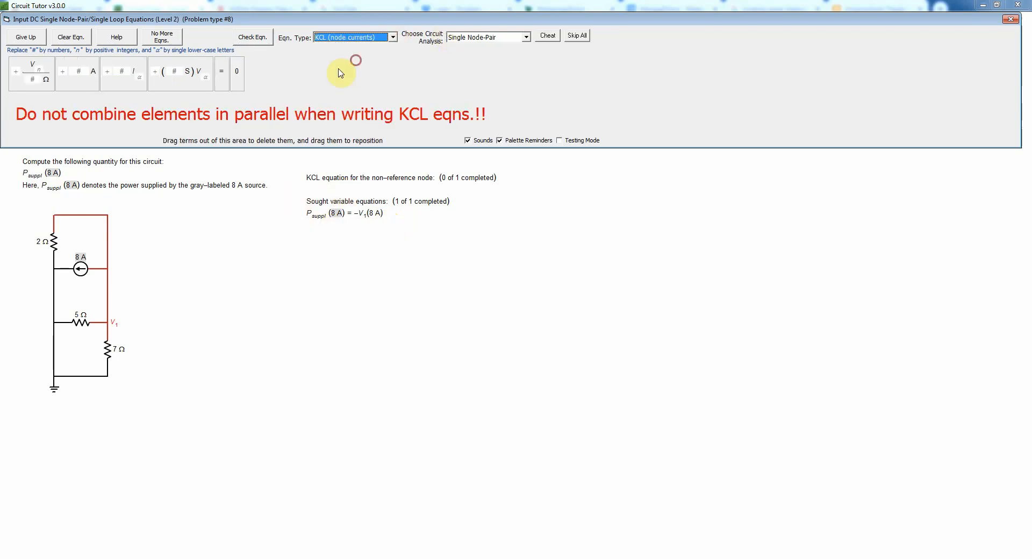
left_click(48, 89)
left_click(47, 86)
left_click(47, 86)
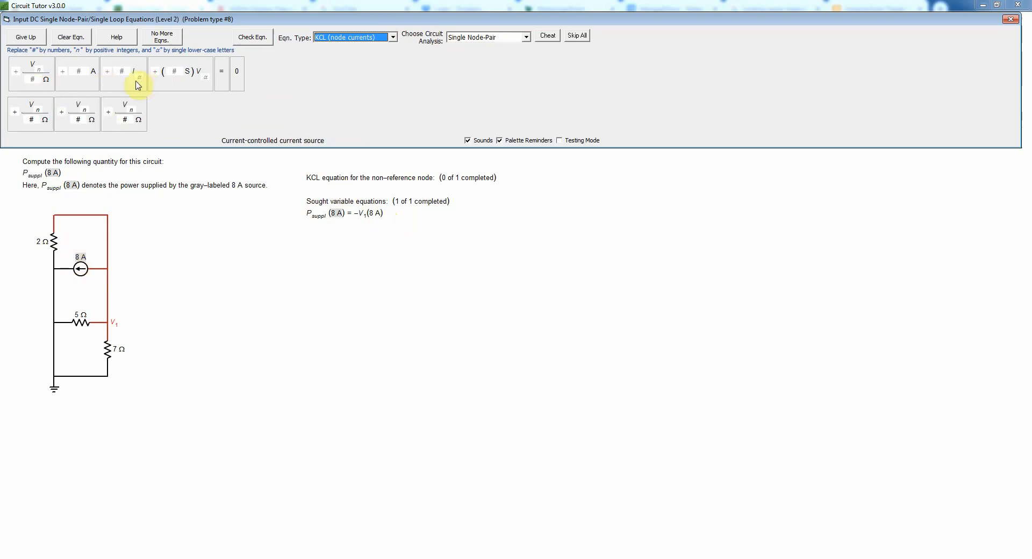
left_click(86, 83)
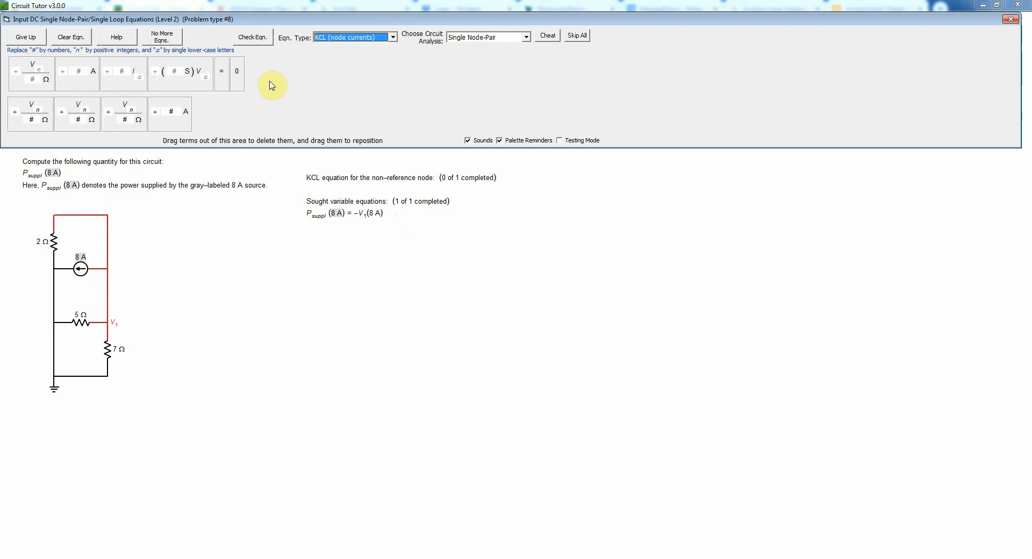
left_click(225, 87)
left_click(241, 86)
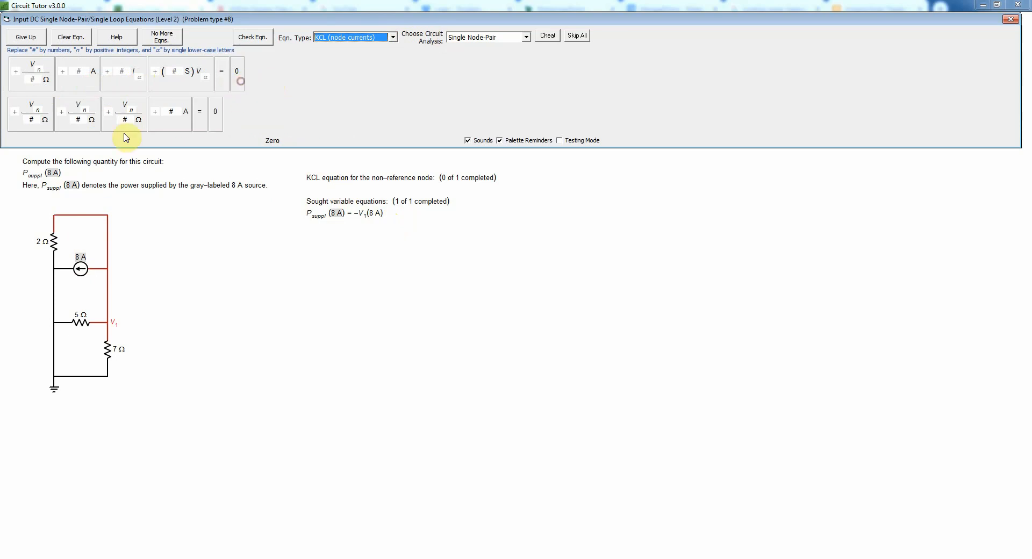
Step: Complete the KCL equation as V1/2 Ω + V1/5 Ω + V1/7 Ω + 8 A = 0, check it, and declare the equations finished
left_click(36, 110)
type("1")
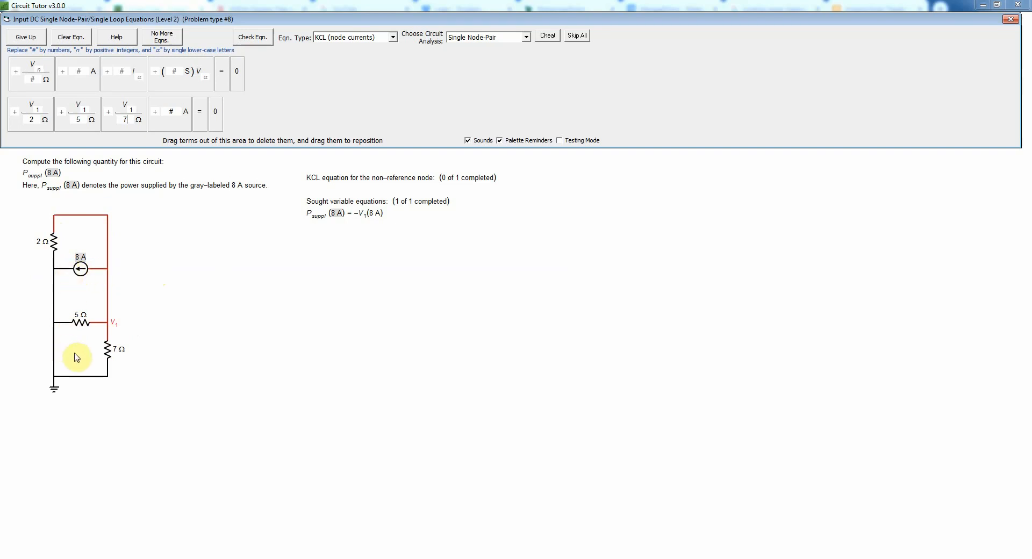
left_click(174, 111)
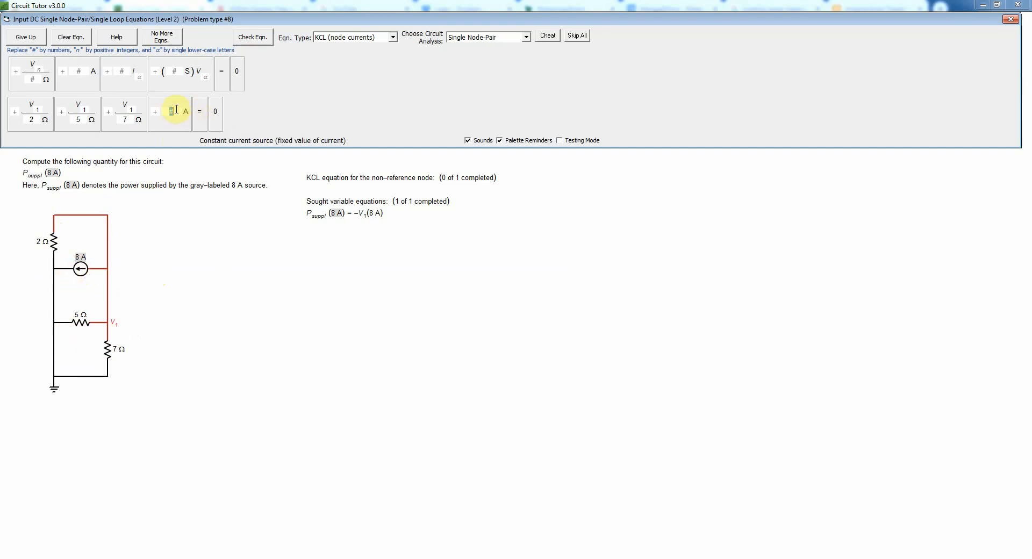
left_click(246, 41)
left_click(182, 37)
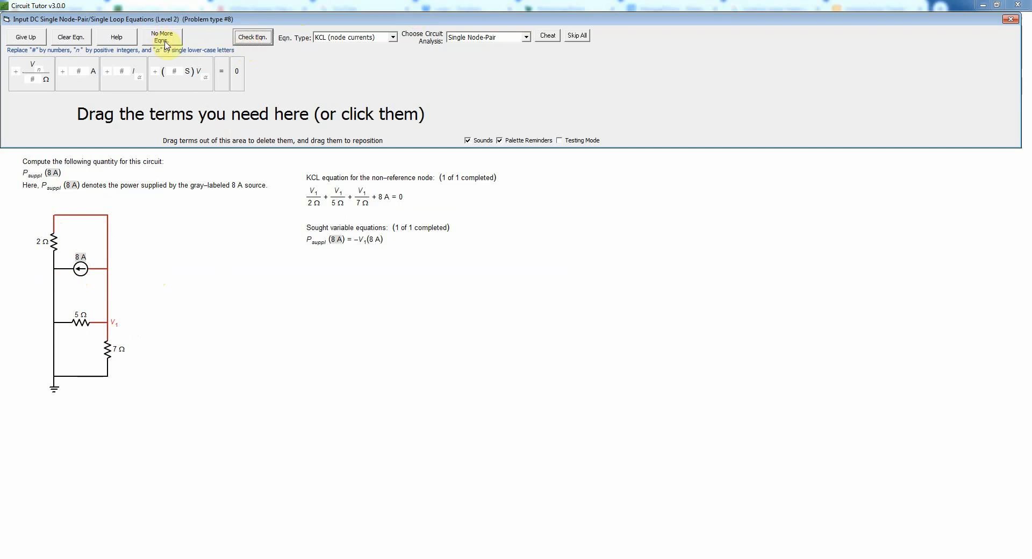
left_click(618, 323)
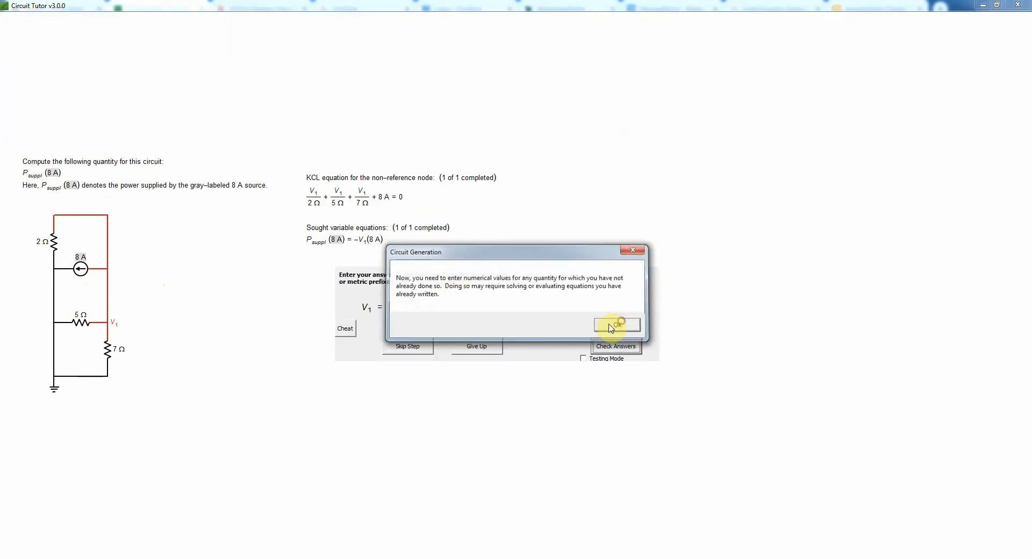
Step: Use the Cheat function to fill in V1 = −9.49 V, check it, and continue to the sought quantity
left_click(347, 330)
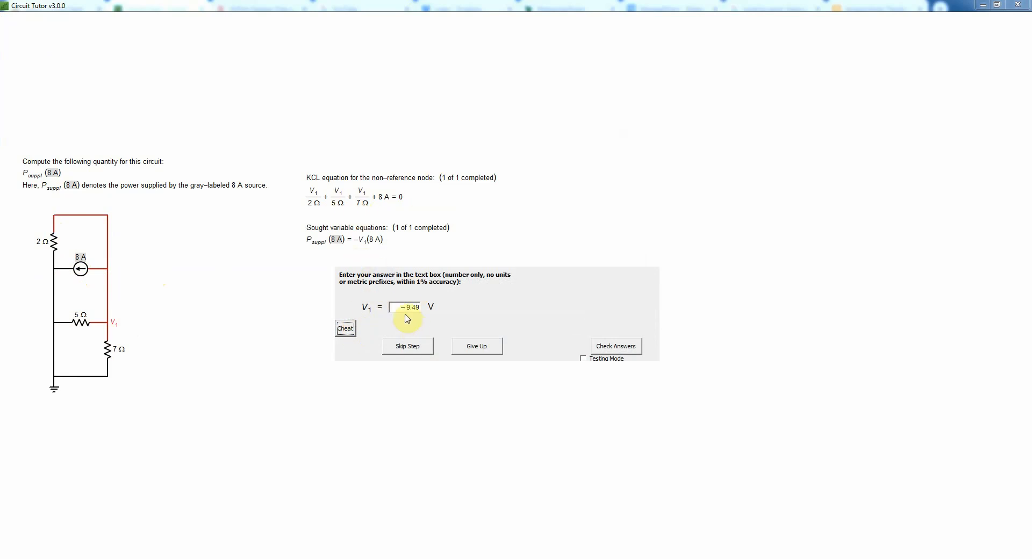
left_click(615, 346)
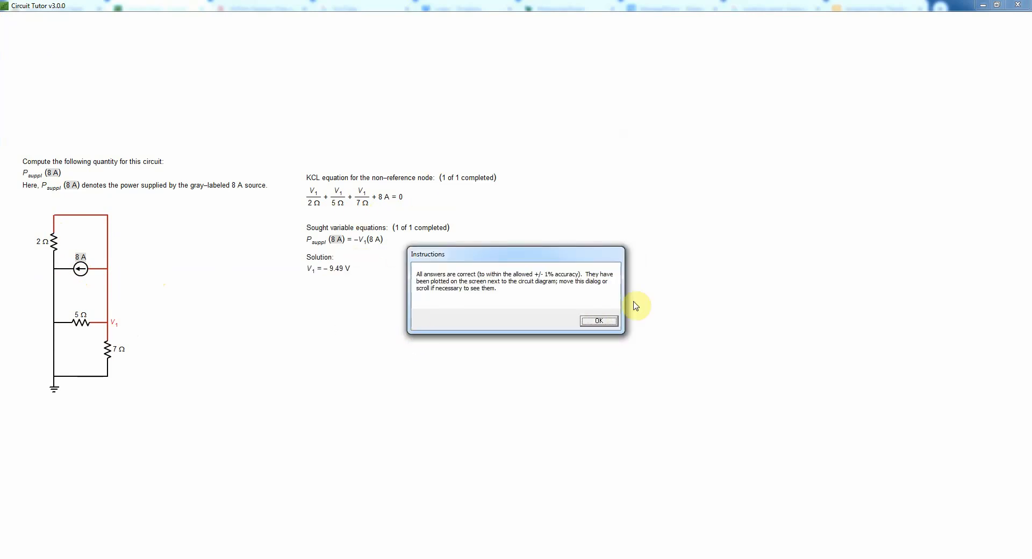
left_click(599, 322)
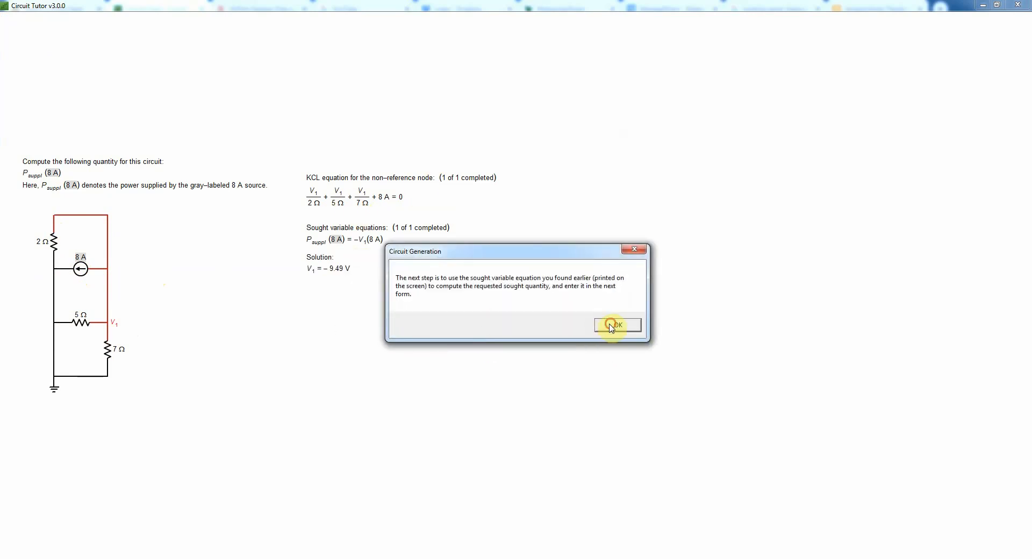
left_click(611, 325)
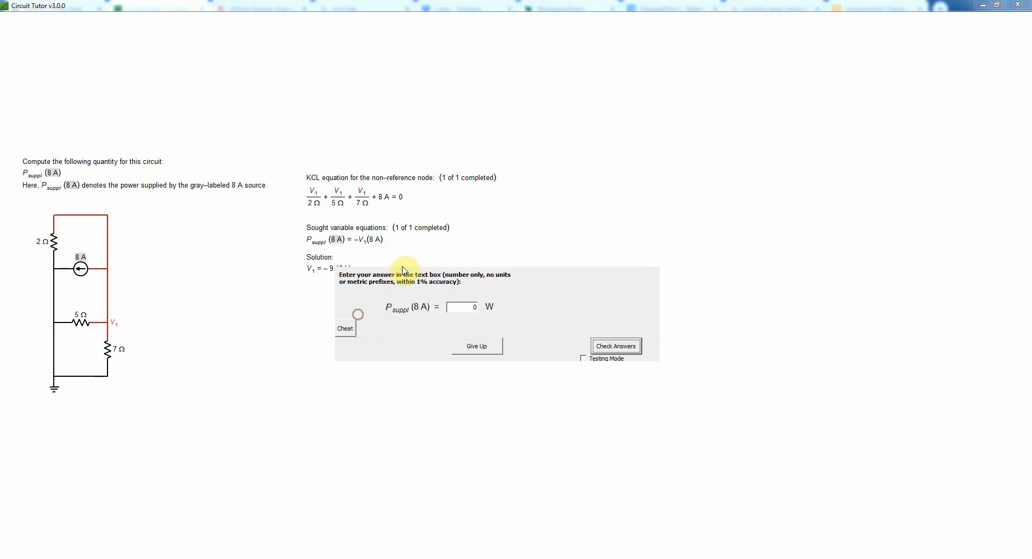
Step: Use the Cheat function to fill in Psuppl(8 A) = 75.9 W and check the answer
left_click_drag(403, 267, 359, 287)
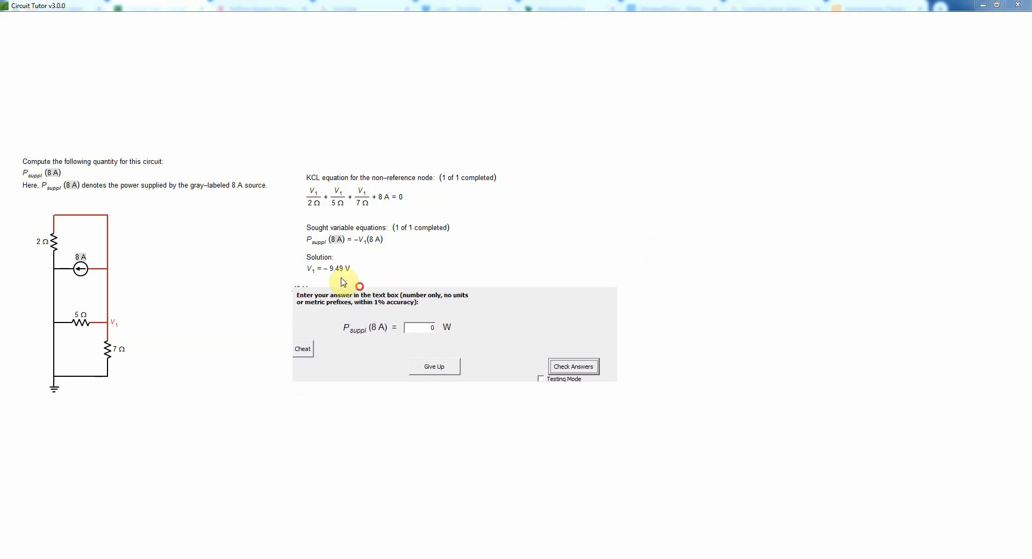
left_click(306, 351)
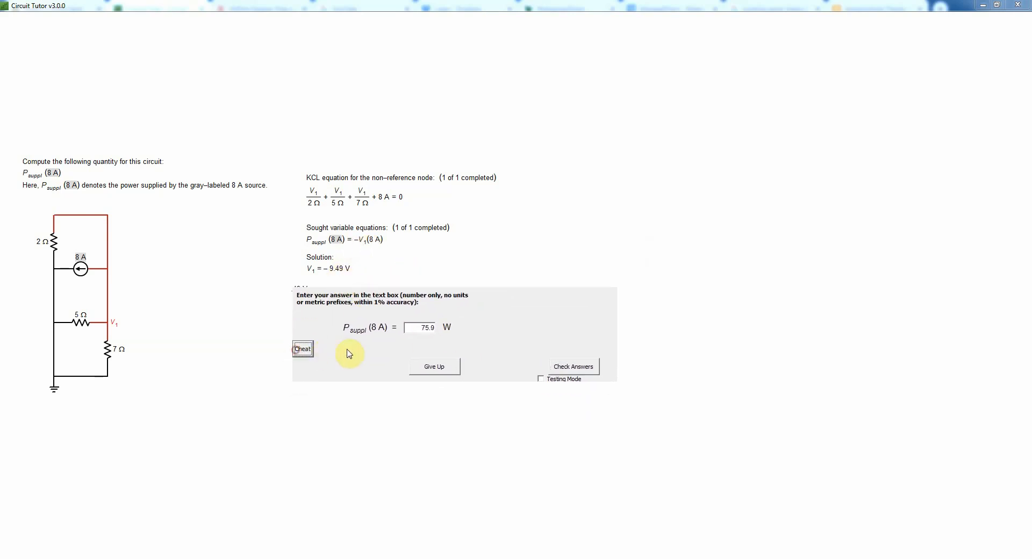
left_click(567, 367)
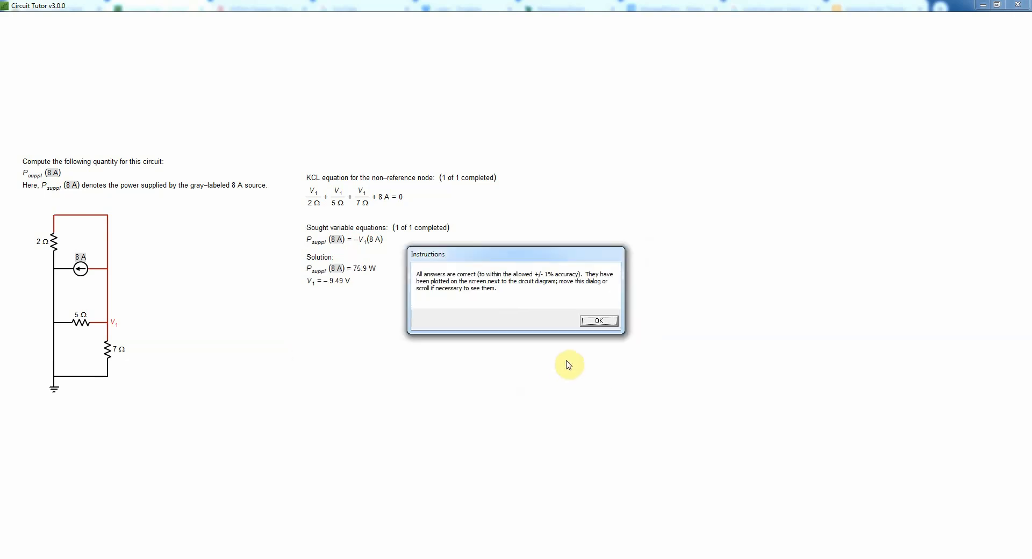
left_click(610, 322)
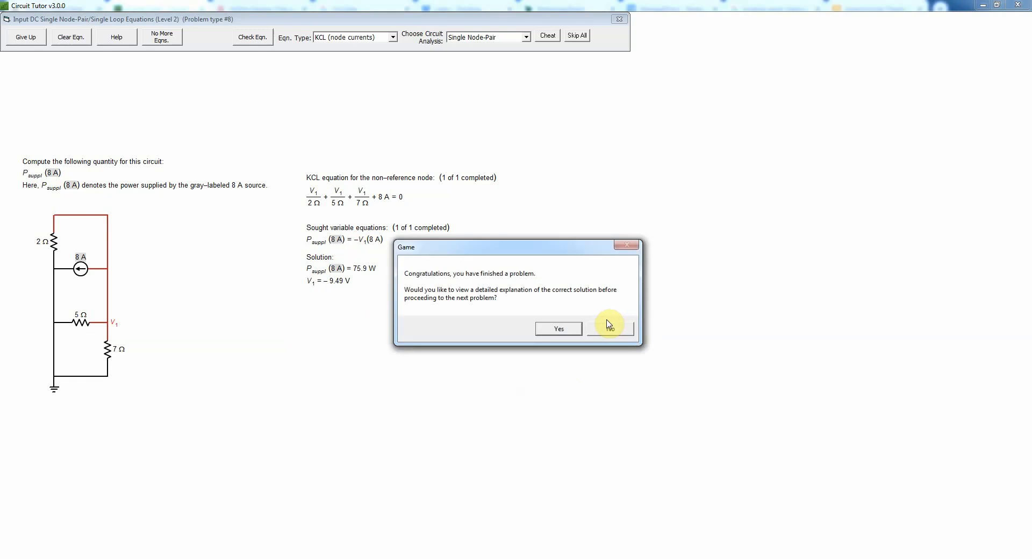
Step: Open the detailed explanation of the 8 A source problem's solution, and exit the problem
left_click(556, 329)
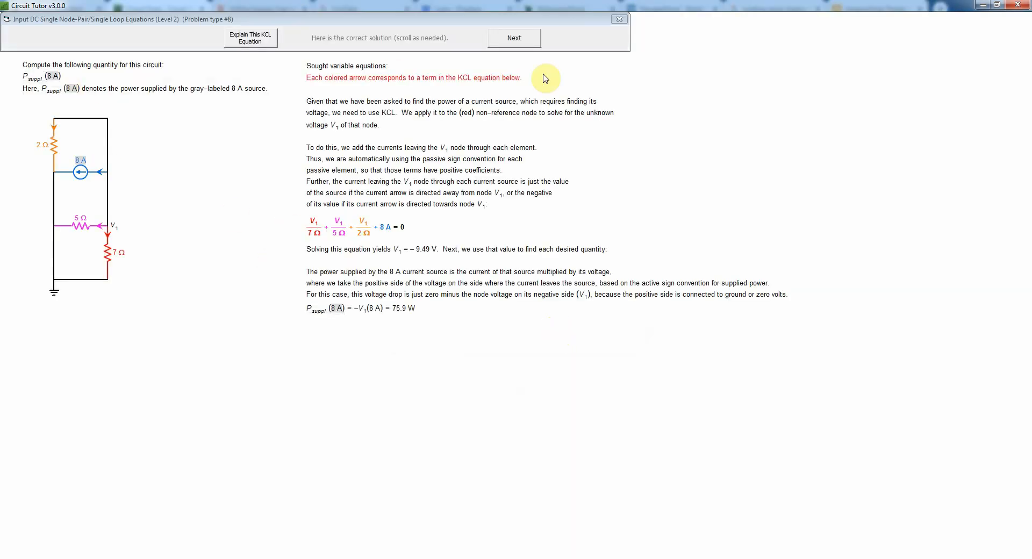
left_click(620, 22)
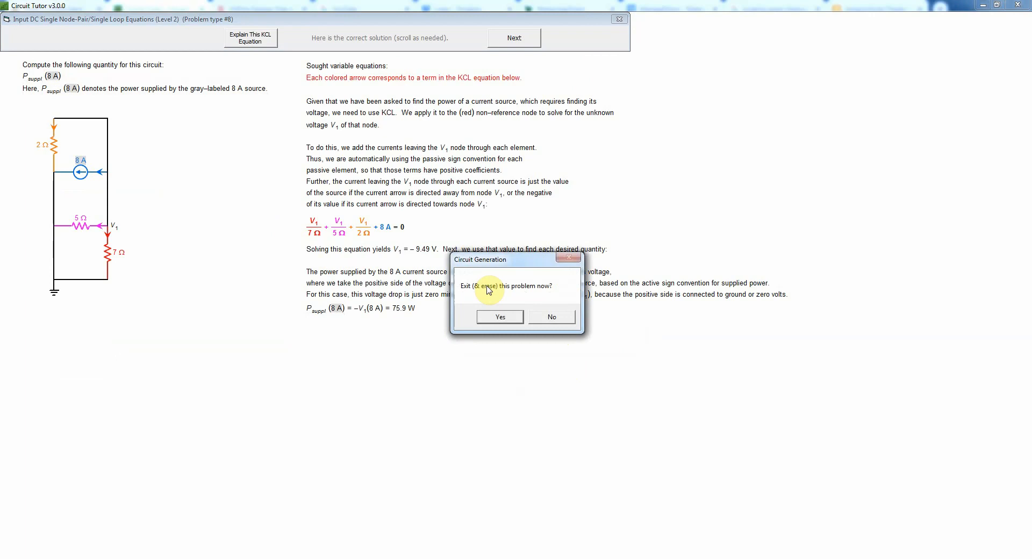
left_click(498, 315)
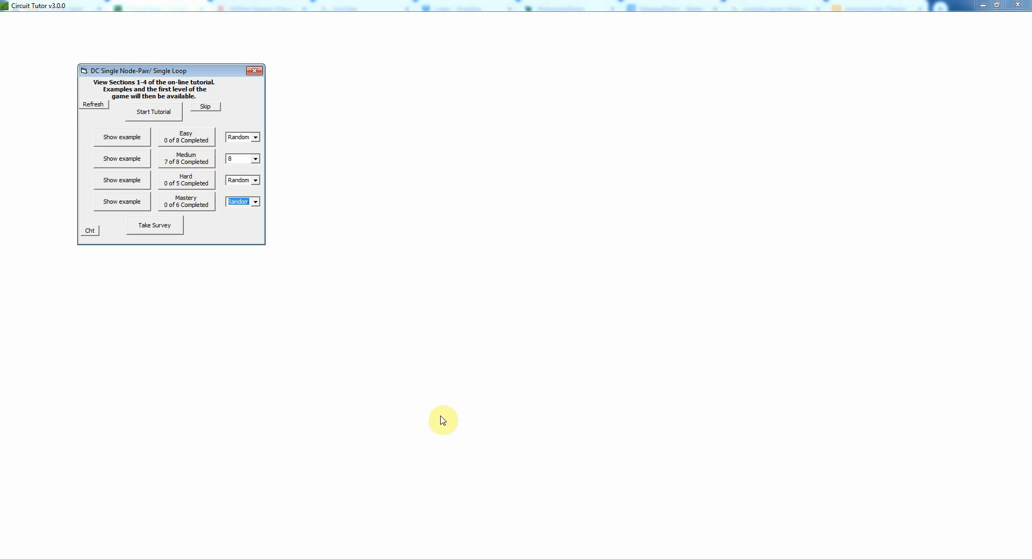
mouse_move(742, 558)
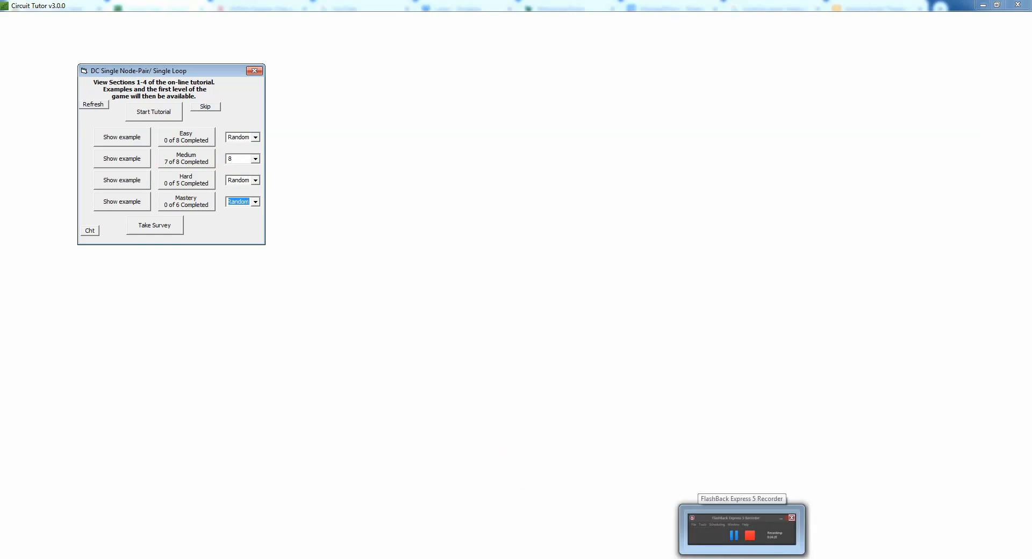
left_click(741, 558)
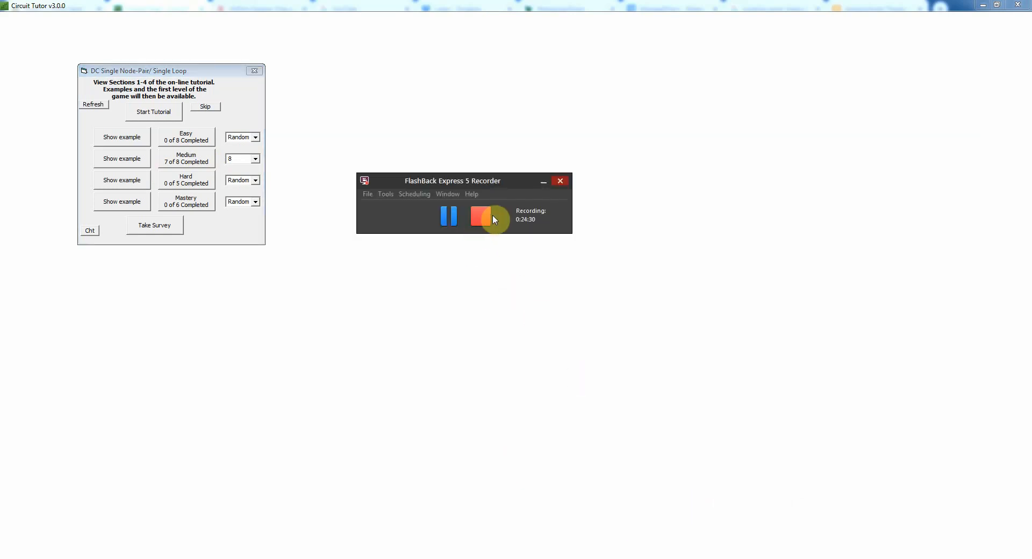